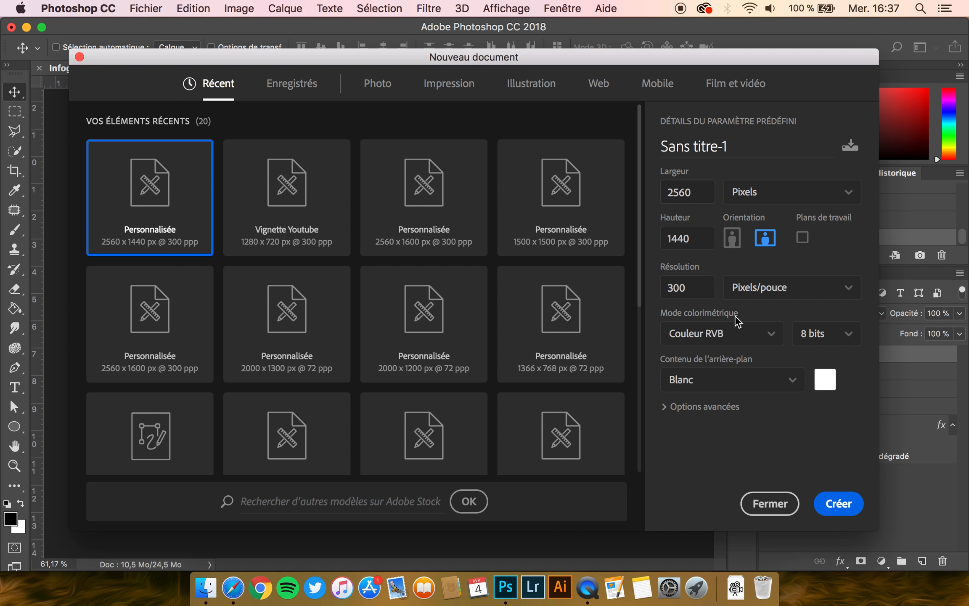
- Create the 2560 × 1440 px document at 300 ppi and draw a rounded rectangle about 485 × 1170 px near its left edge
left_click(839, 505)
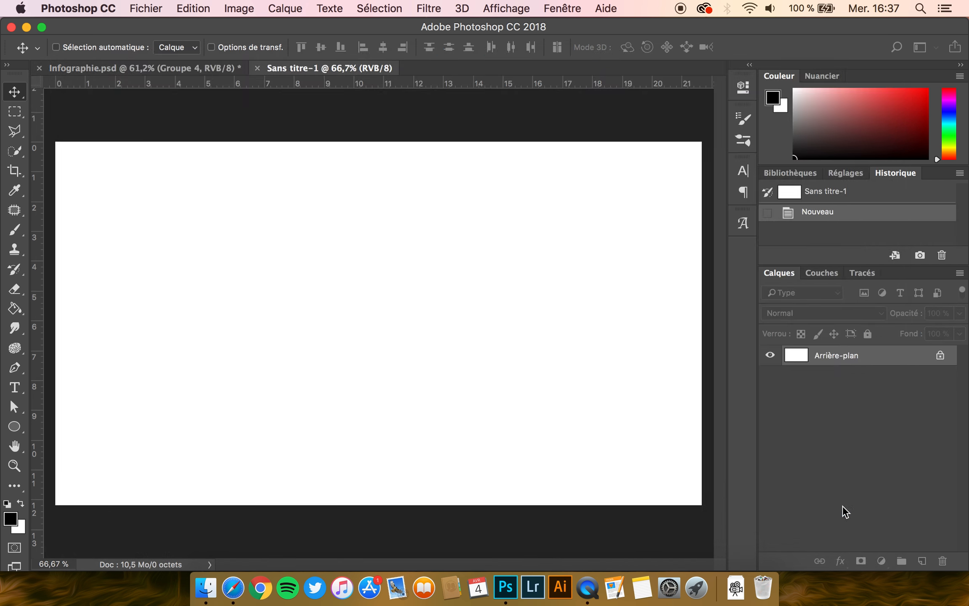
left_click(14, 427)
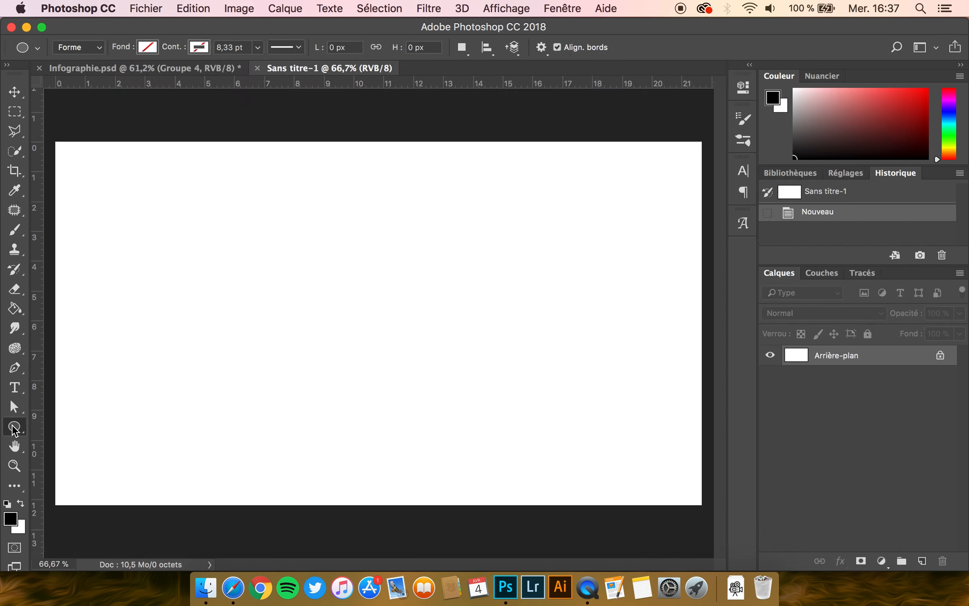
right_click(14, 429)
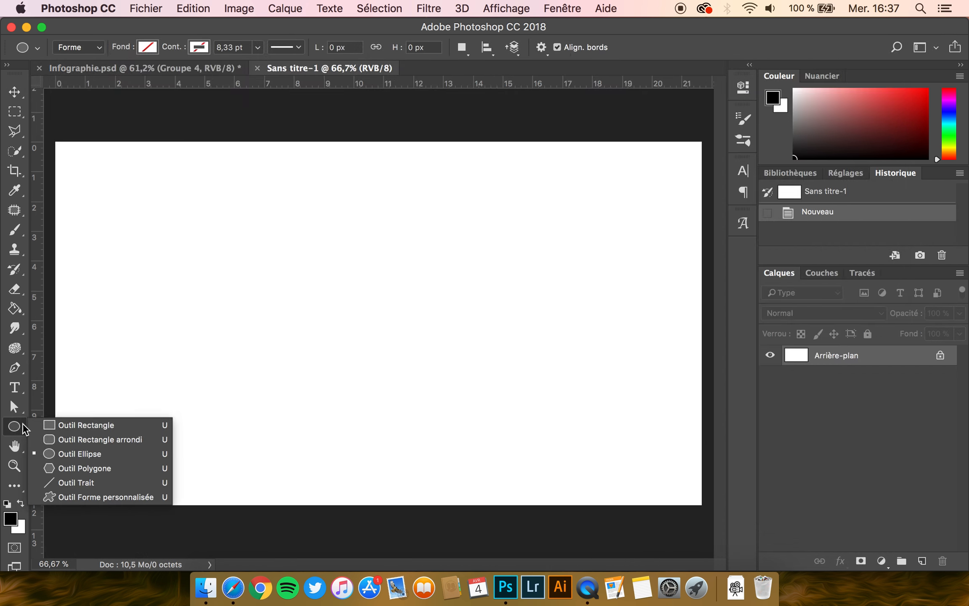
left_click(87, 439)
left_click_drag(90, 172, 213, 467)
- Fill the rounded rectangle with the light purple swatch, leaving its outline empty
left_click(509, 165)
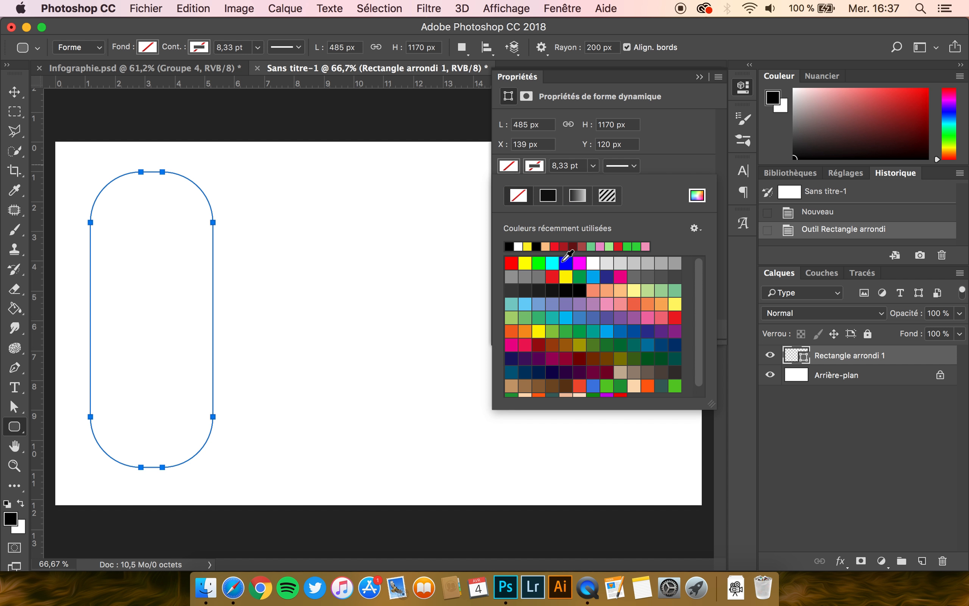
left_click(580, 302)
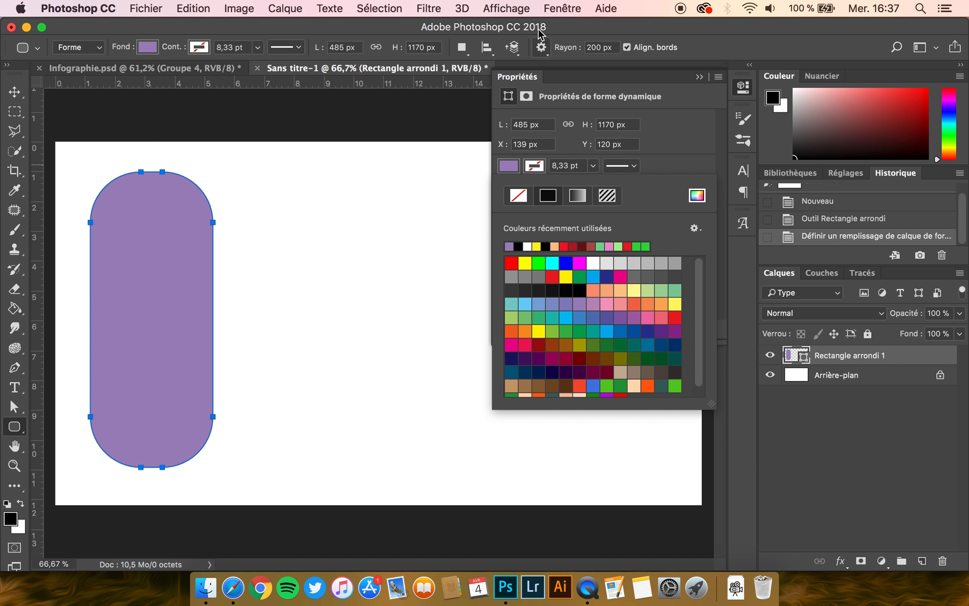
left_click(697, 198)
left_click(870, 178)
scroll(568, 276, "down", 1)
left_click(509, 168)
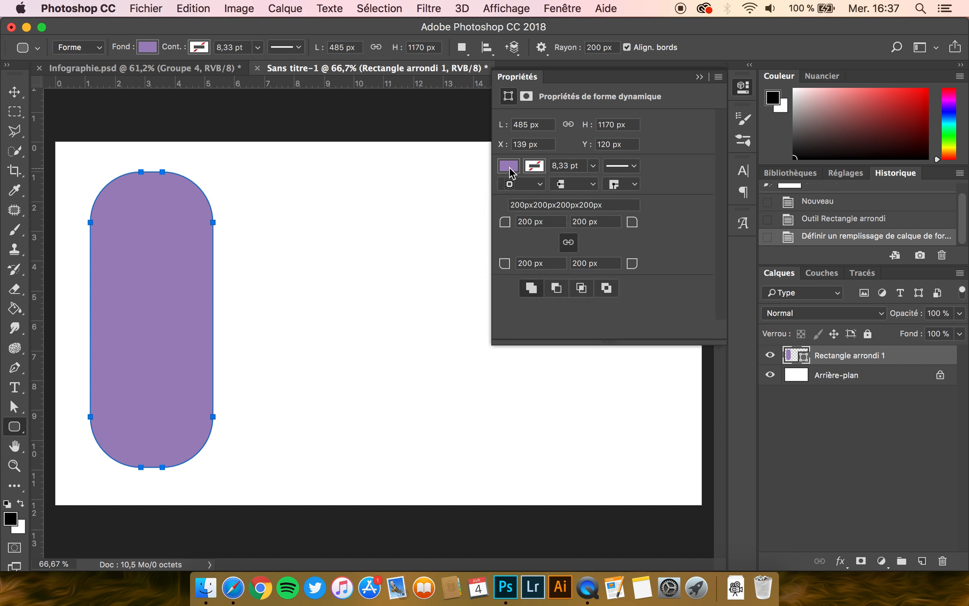
- Set all four corner radii of the rounded rectangle to 100 px
key("super+a")
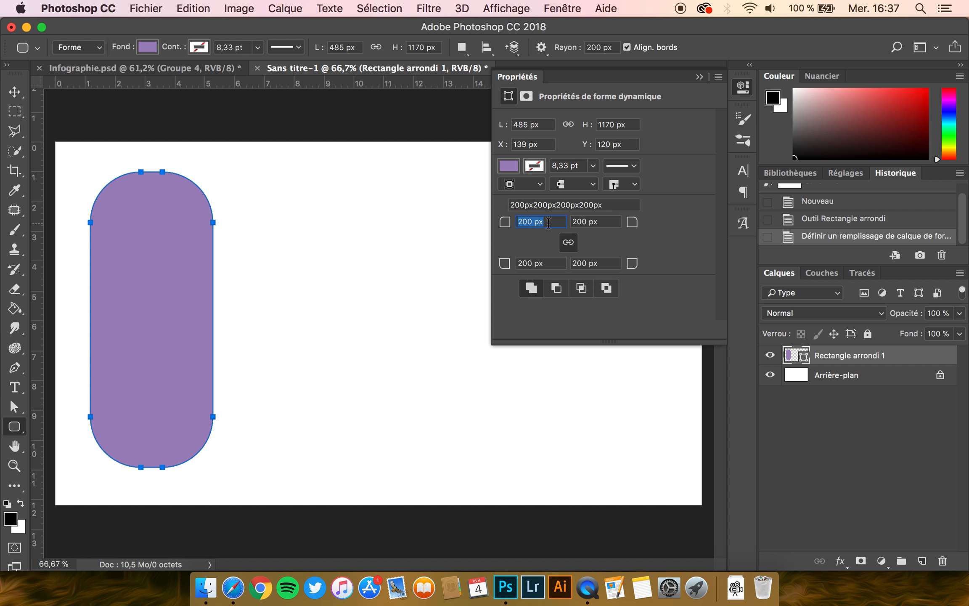
type("100")
key("Return")
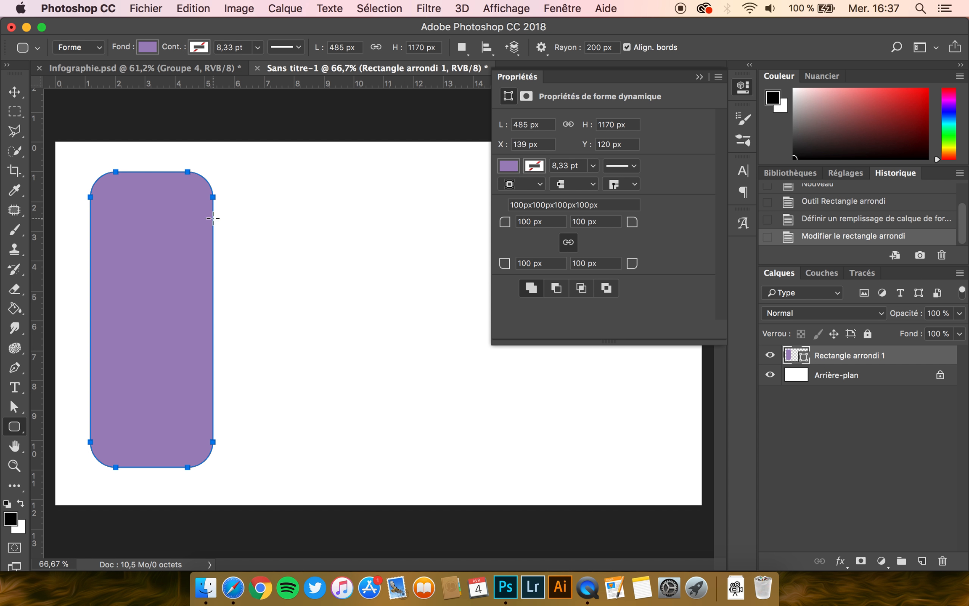
left_click(518, 76)
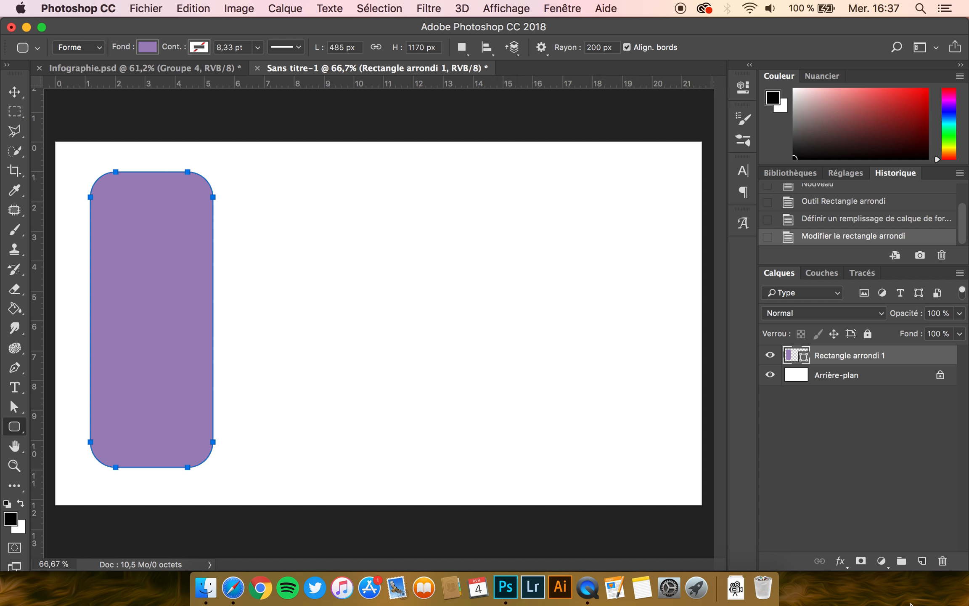
- Add a gradient overlay to the rounded rectangle using the last blue preset in the gradient editor
left_click(845, 561)
left_click(832, 491)
left_click(645, 183)
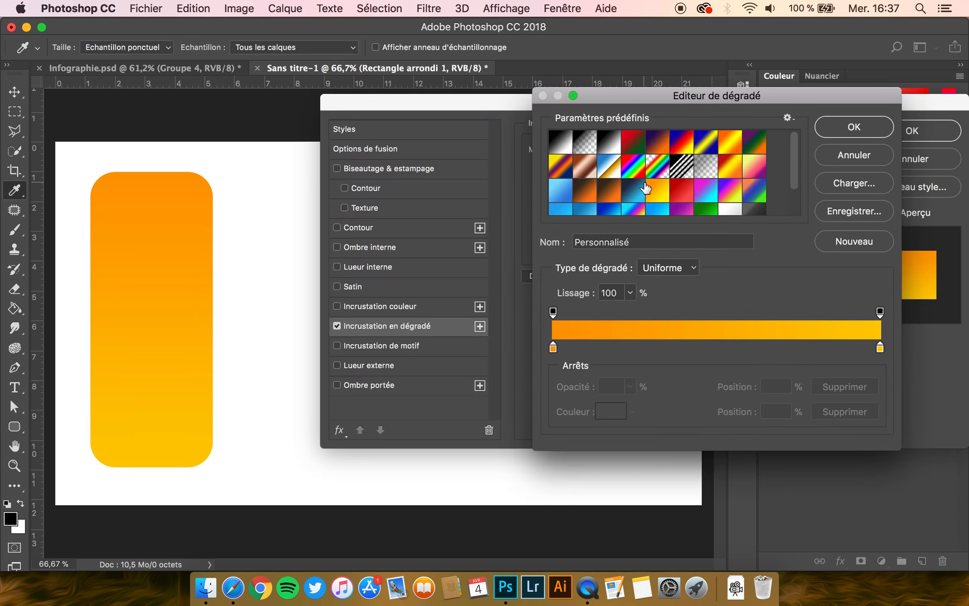
scroll(589, 193, "down", 2)
left_click(585, 204)
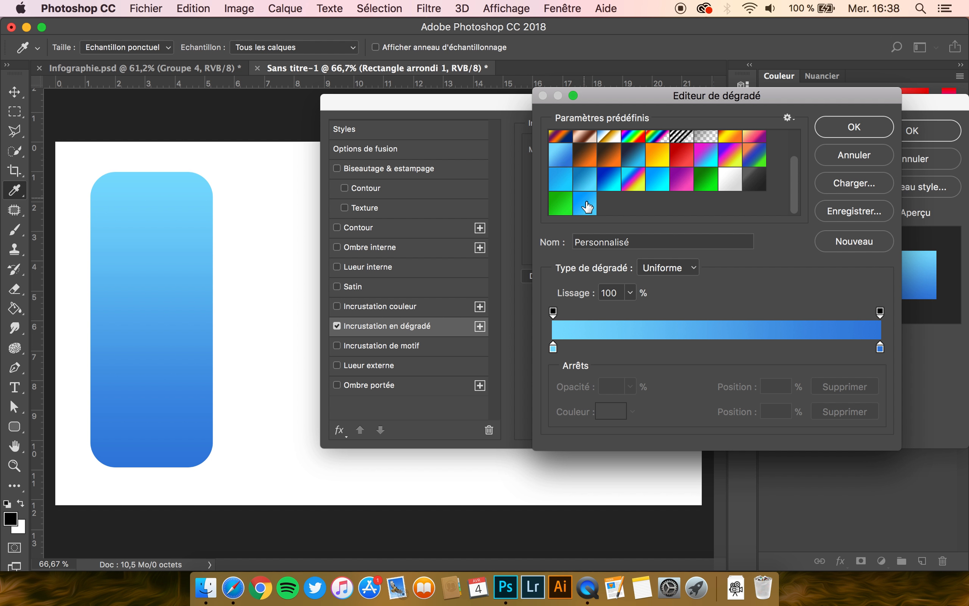
left_click(588, 208)
- Adjust the gradient's start colour to a vivid blue, set its end colour to light blue #4ad1fe and accept the gradient
double_click(554, 348)
mouse_move(694, 179)
left_mouse_down()
mouse_move(679, 177)
mouse_move(699, 162)
left_mouse_up()
left_click(900, 151)
double_click(880, 347)
mouse_move(665, 176)
left_mouse_down()
mouse_move(643, 173)
mouse_move(643, 159)
left_mouse_up()
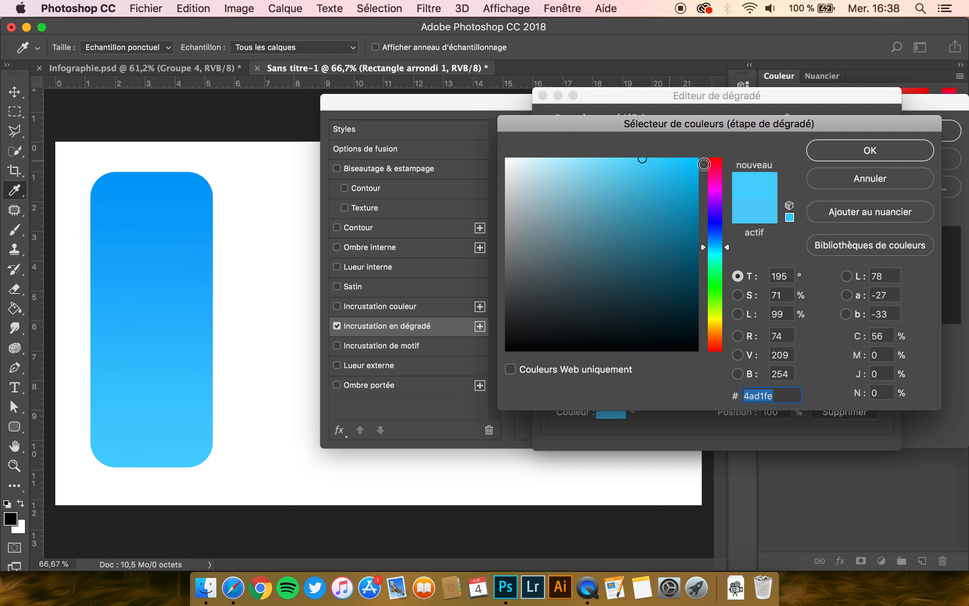
left_click(839, 155)
left_click(847, 127)
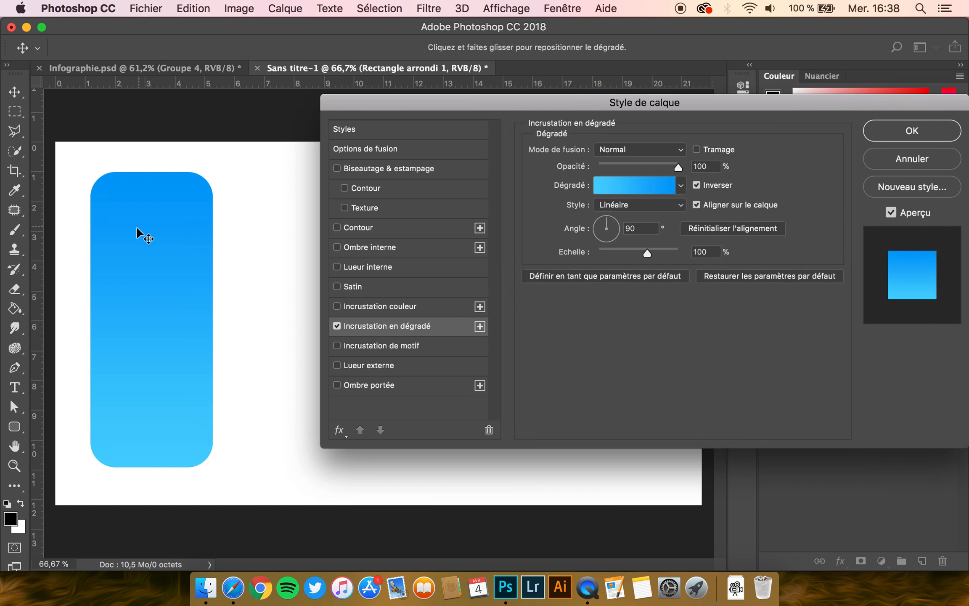
left_click(696, 185)
left_click(696, 184)
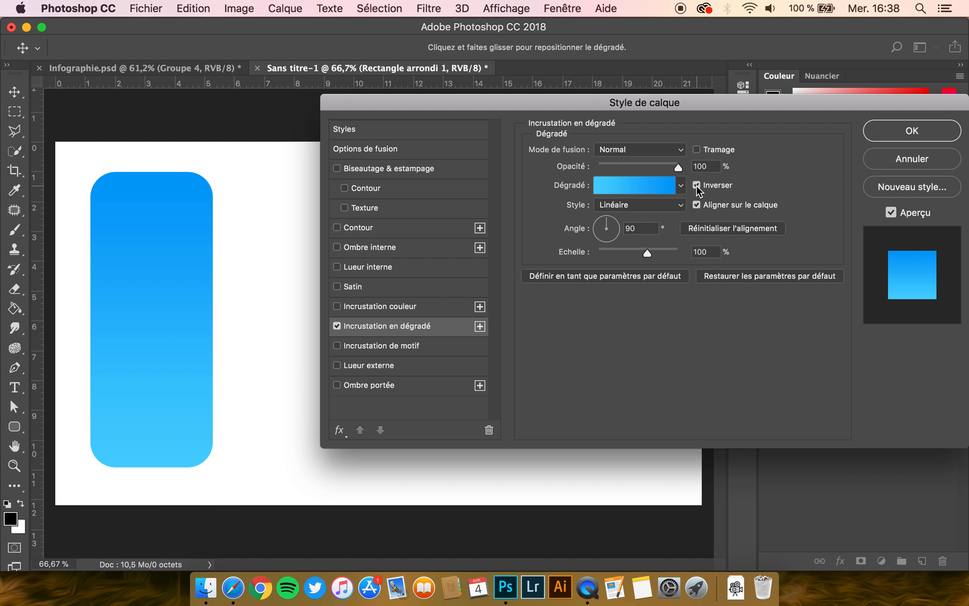
left_click(660, 207)
left_click(659, 206)
- Add a drop shadow with 43% opacity, 120° angle, 12 px distance, 0% spread and 32 px size, and apply the layer styles
left_click(379, 386)
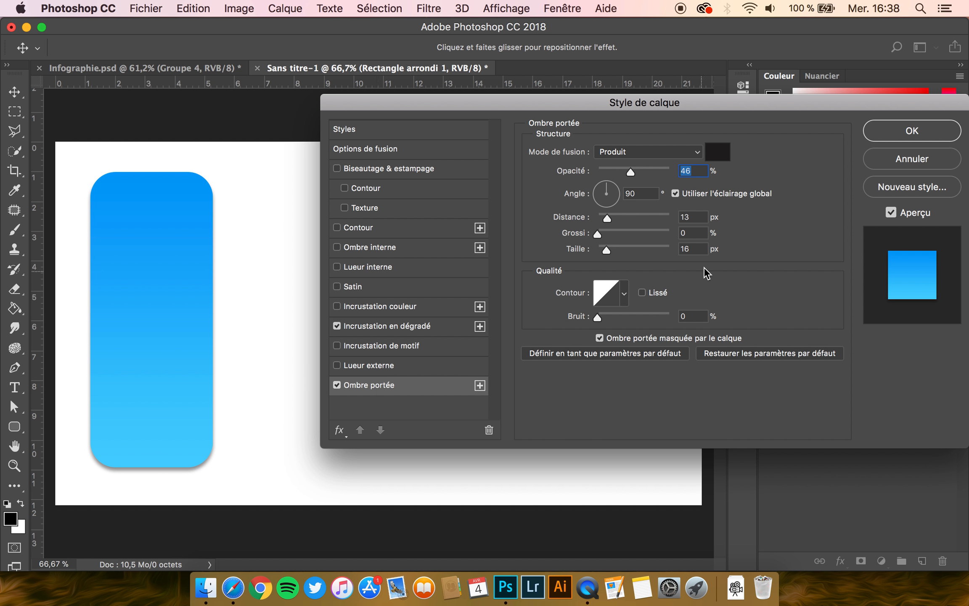
left_click(743, 352)
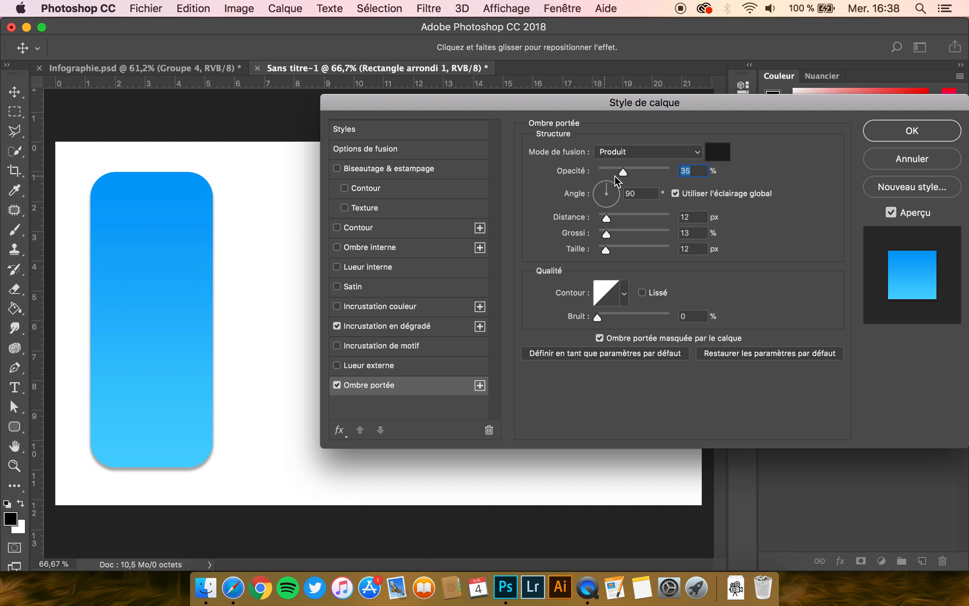
left_click_drag(624, 173, 630, 172)
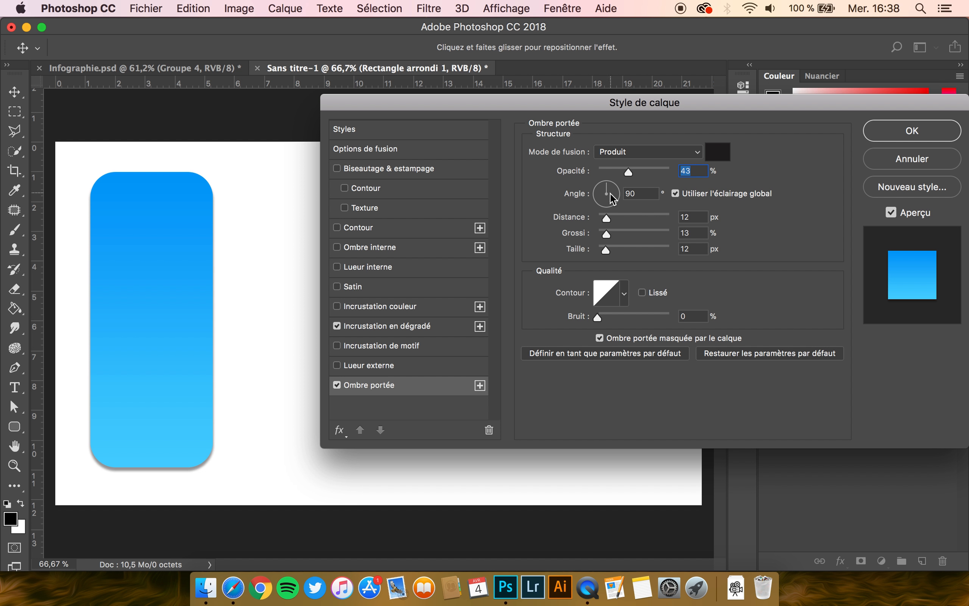
left_click(633, 194)
type("120")
mouse_move(603, 218)
left_mouse_down()
mouse_move(603, 247)
mouse_move(612, 247)
mouse_move(560, 232)
mouse_move(607, 218)
left_mouse_up()
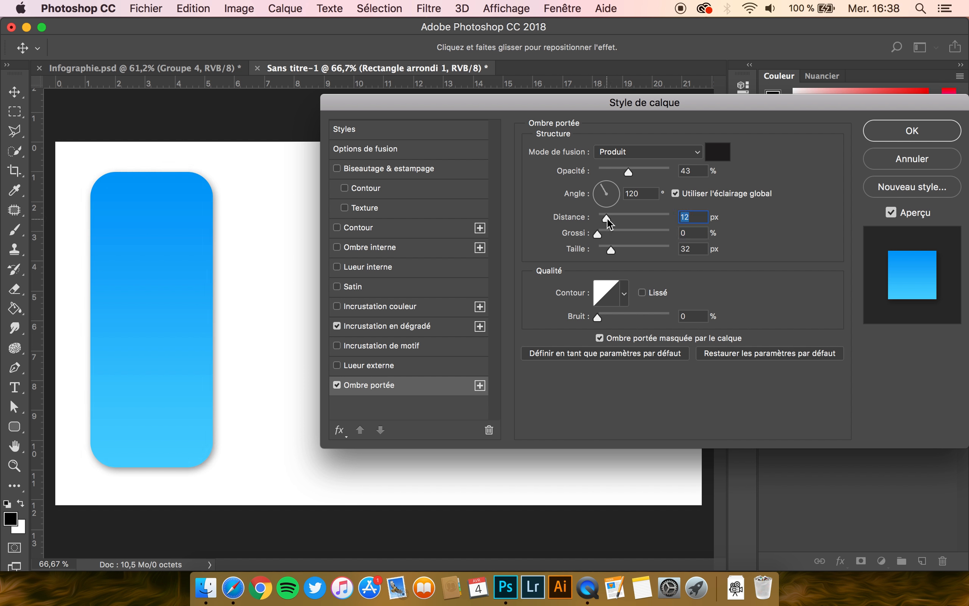
left_click(894, 136)
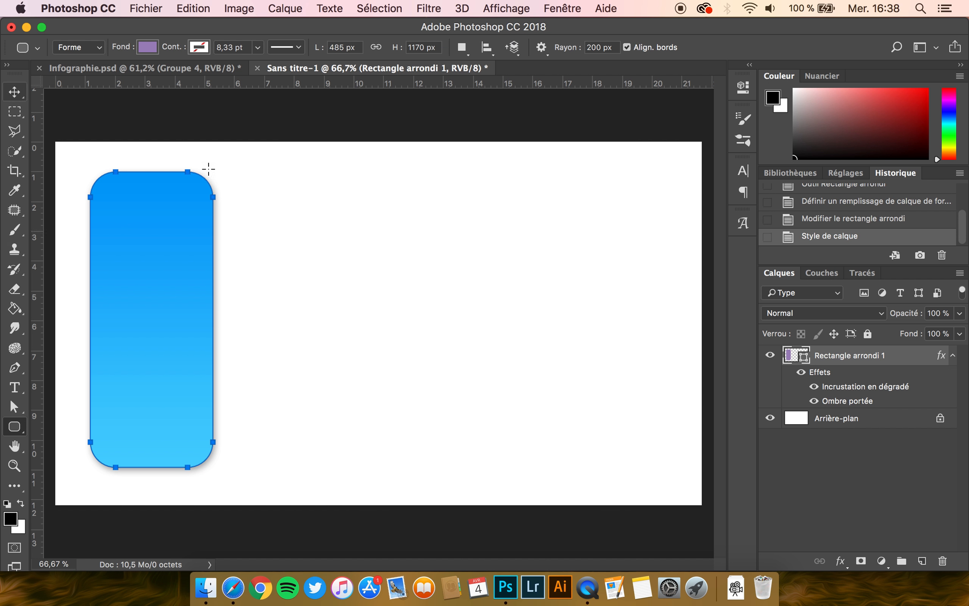
- Place laptop.svg from the downloads into the document as an embedded smart object
left_click(737, 587)
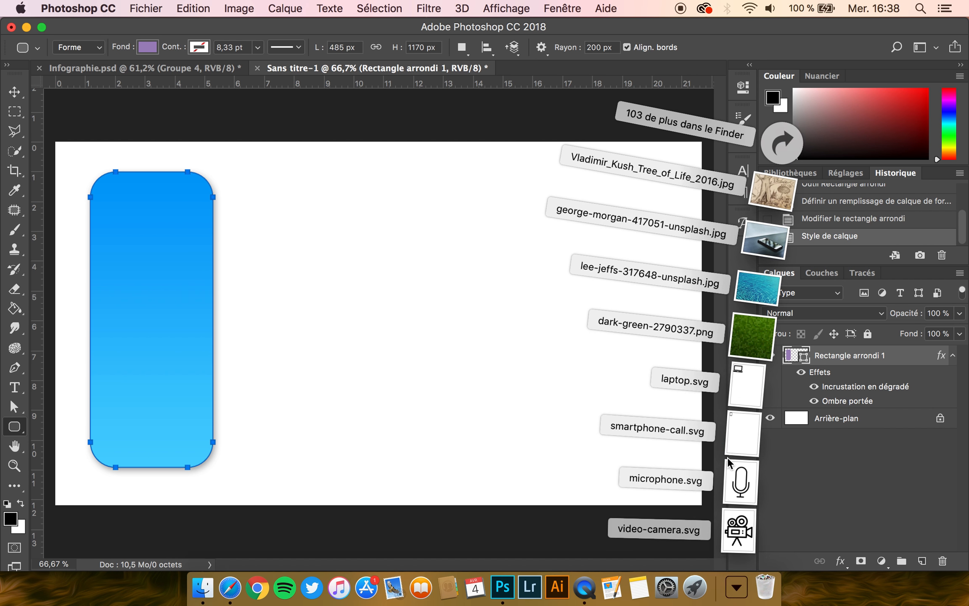
left_click_drag(751, 388, 190, 268)
key("Return")
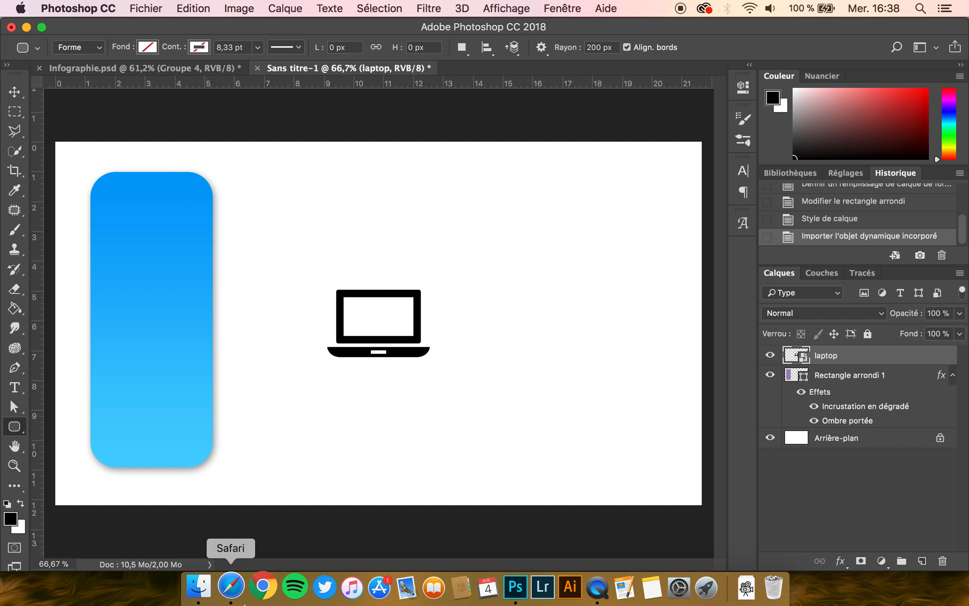
- Switch to Safari and examine the SVG download and colour options of the Upload cloud icon on Flaticon
left_click(233, 587)
scroll(468, 254, "up", 3)
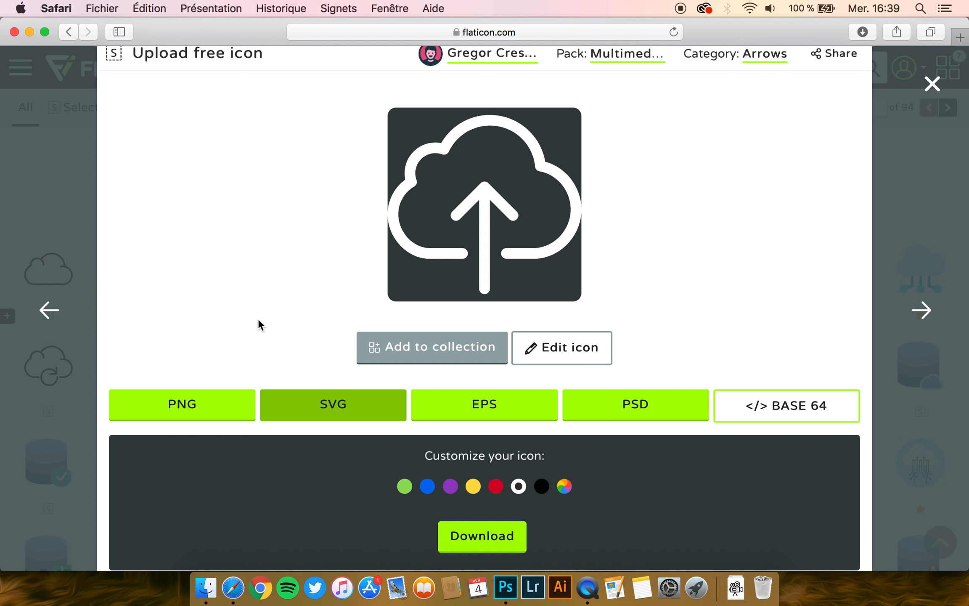
left_click(932, 84)
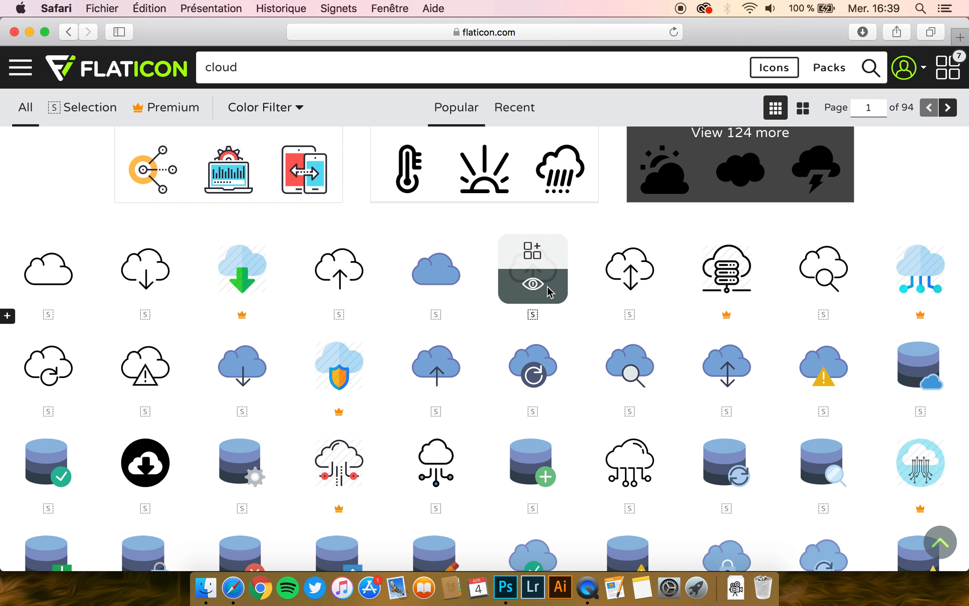
left_click(547, 288)
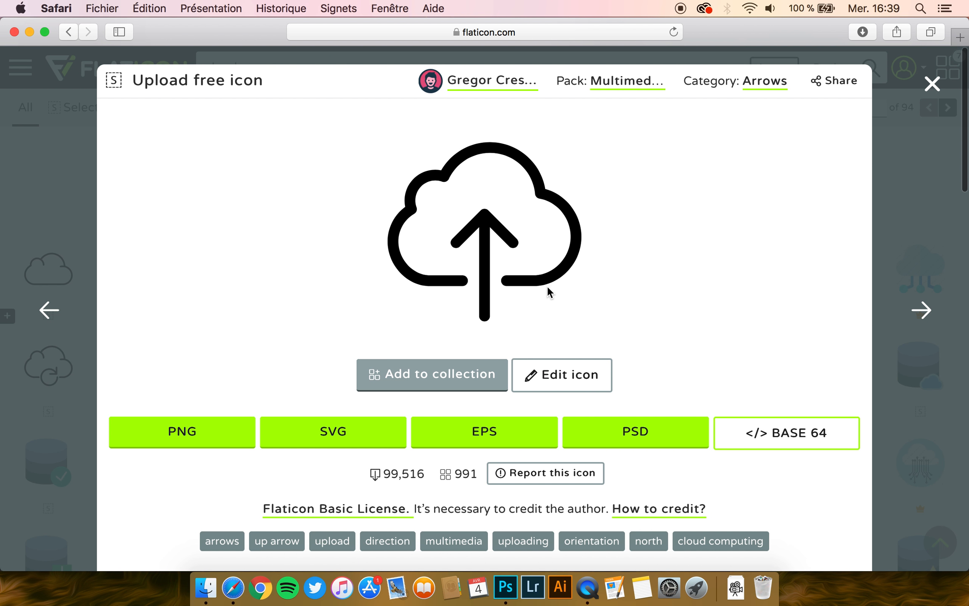
left_click(350, 428)
scroll(437, 465, "down", 2)
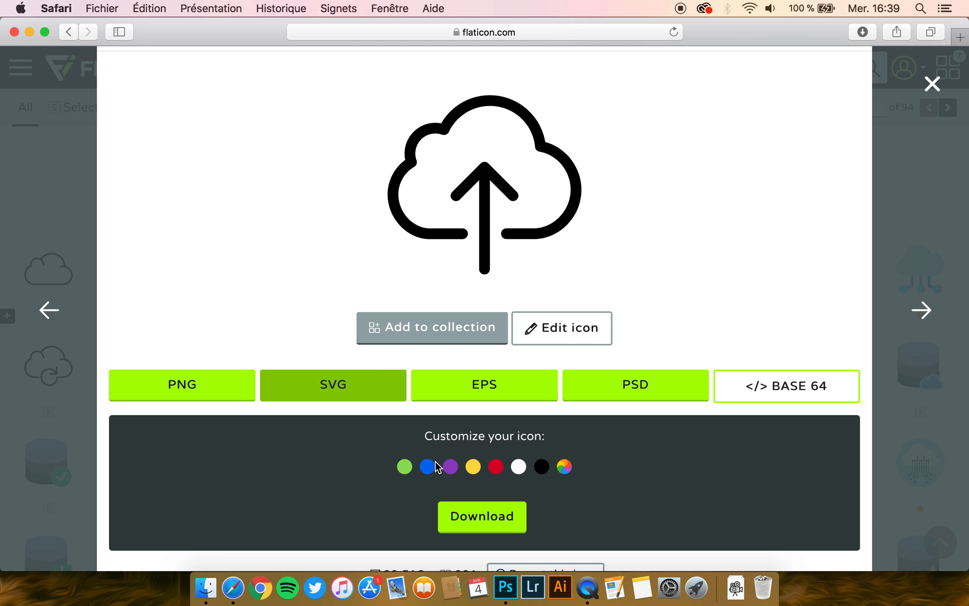
- Switch back to Photoshop, move the laptop icon onto the upper part of the blue rectangle and scale it to about half its size
left_click(511, 590)
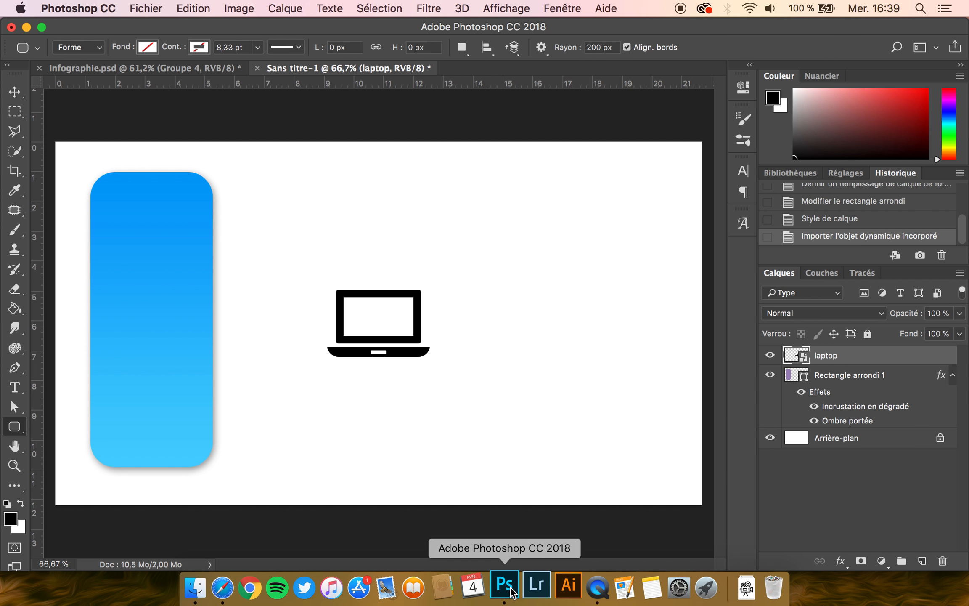
left_click(14, 89)
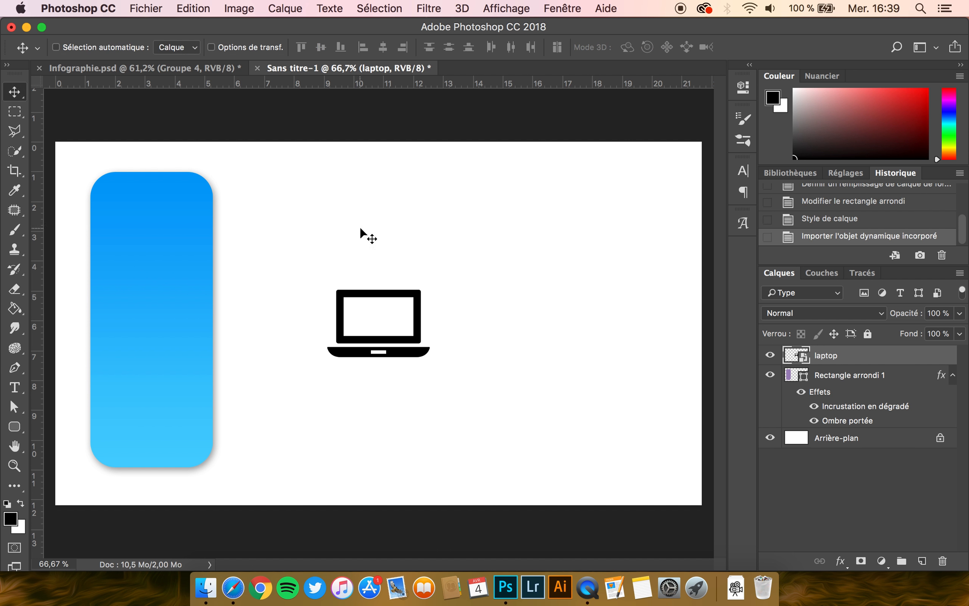
left_click_drag(431, 320, 203, 216)
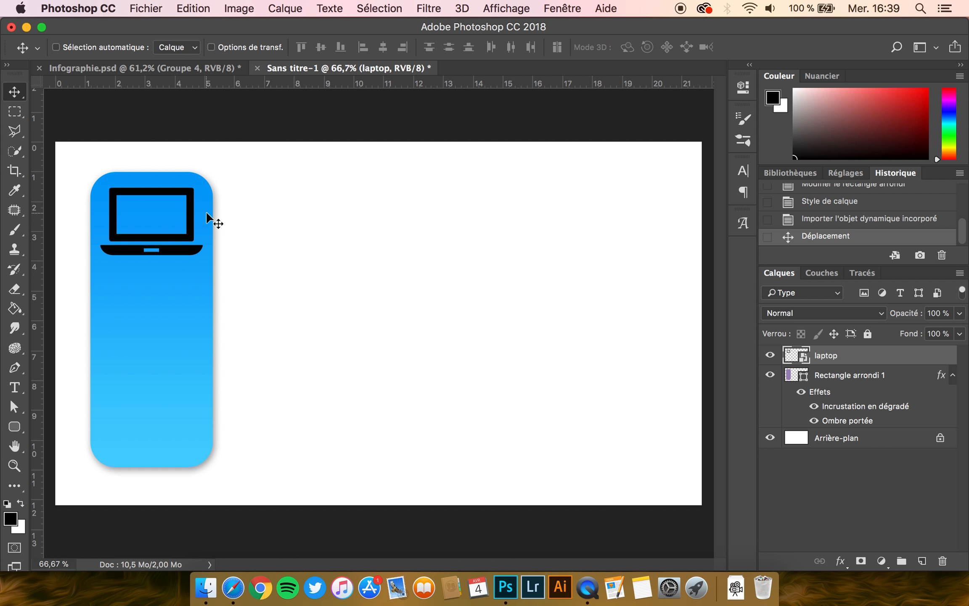
key("ctrl+t")
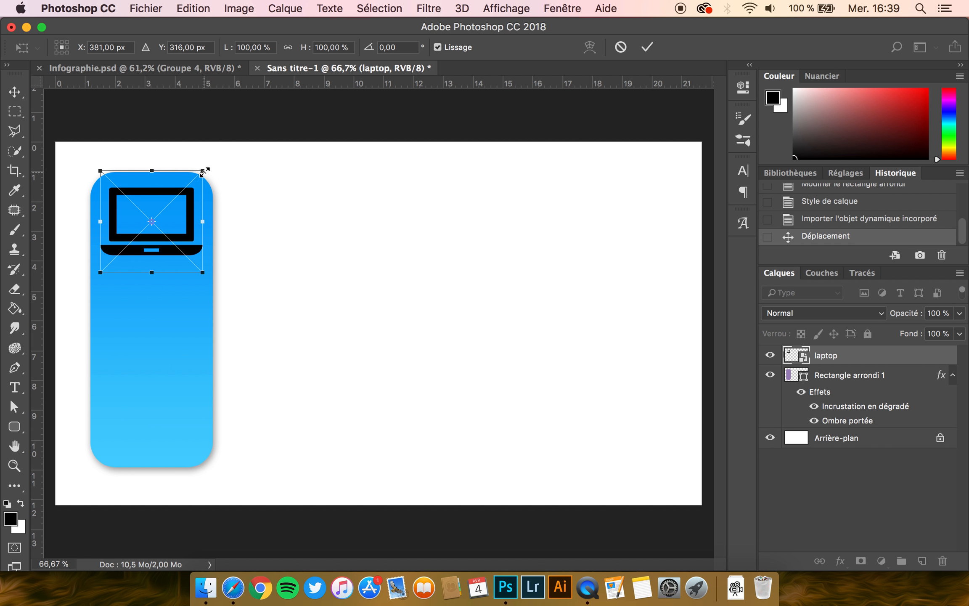
left_click_drag(203, 172, 166, 198)
key("Return")
- Apply a white (#ffffff) colour overlay at 100% opacity to the laptop icon
left_click(840, 561)
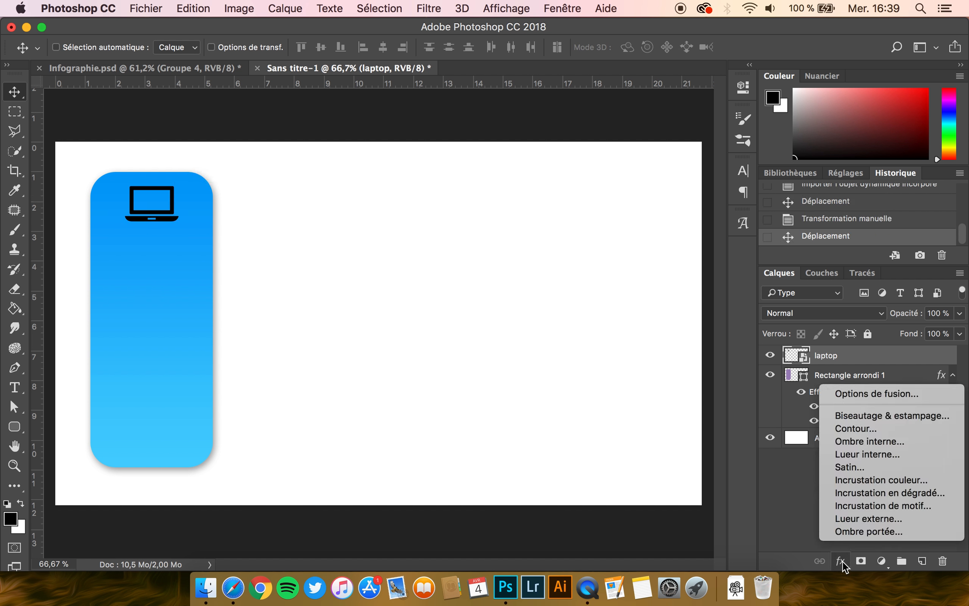
left_click(889, 480)
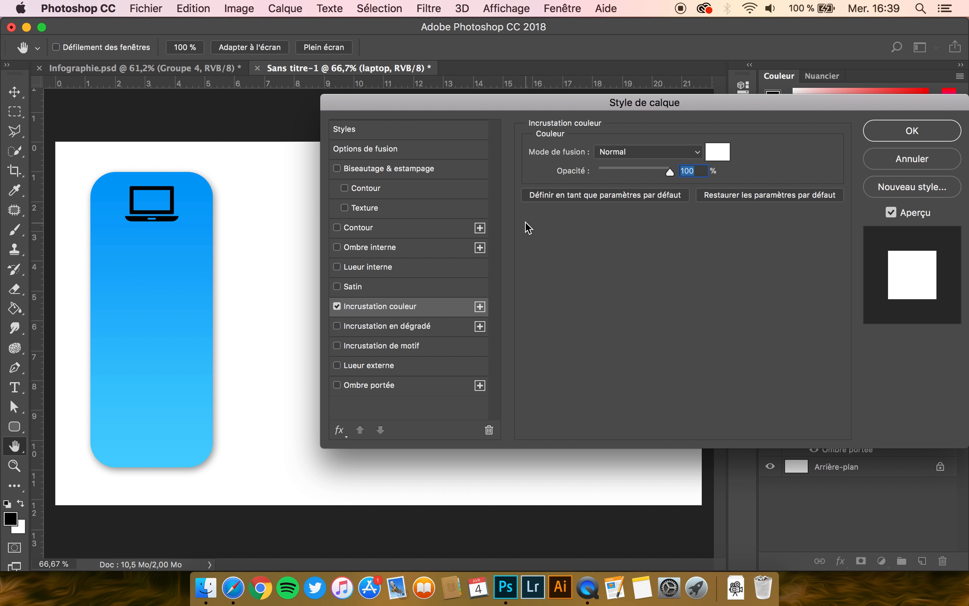
left_click(720, 153)
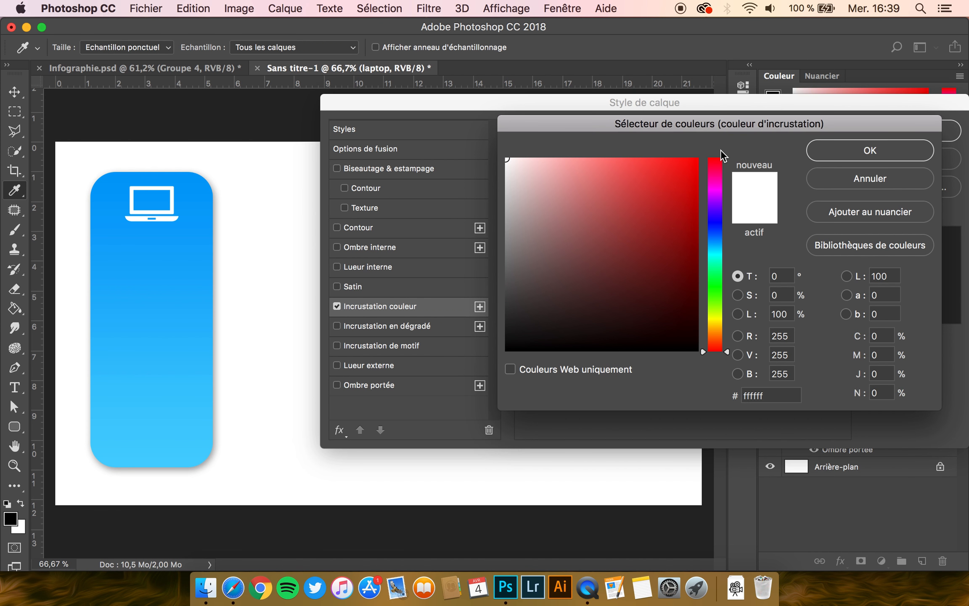
left_click(886, 146)
left_click(885, 130)
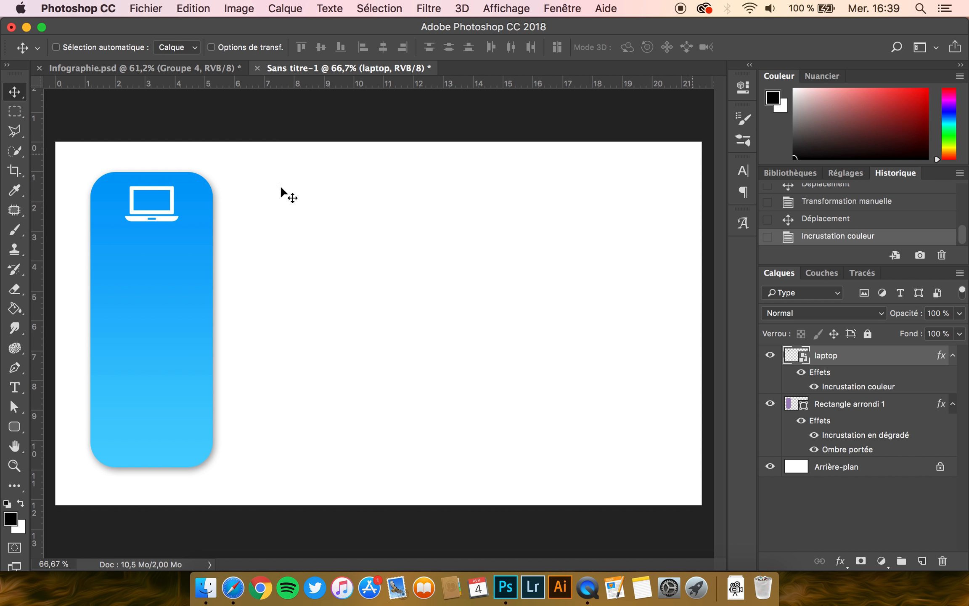
- Add the white text "LE TITRE" in Fredoka One, 22 pt, on the blue panel and reposition it below the laptop icon
left_click(14, 387)
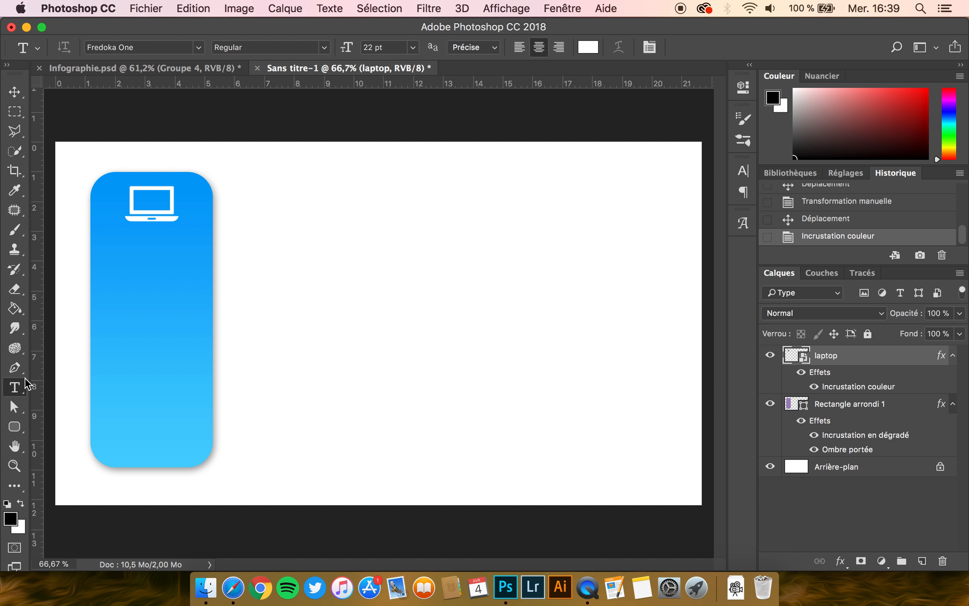
scroll(143, 268, "up", 3)
scroll(143, 268, "left", 5)
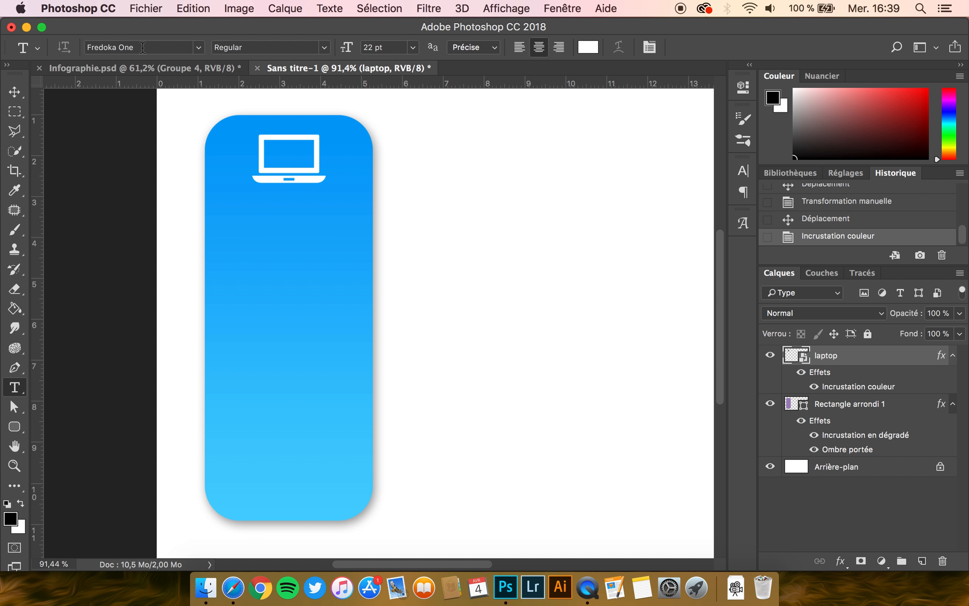
left_click(232, 223)
type("LE TITRE")
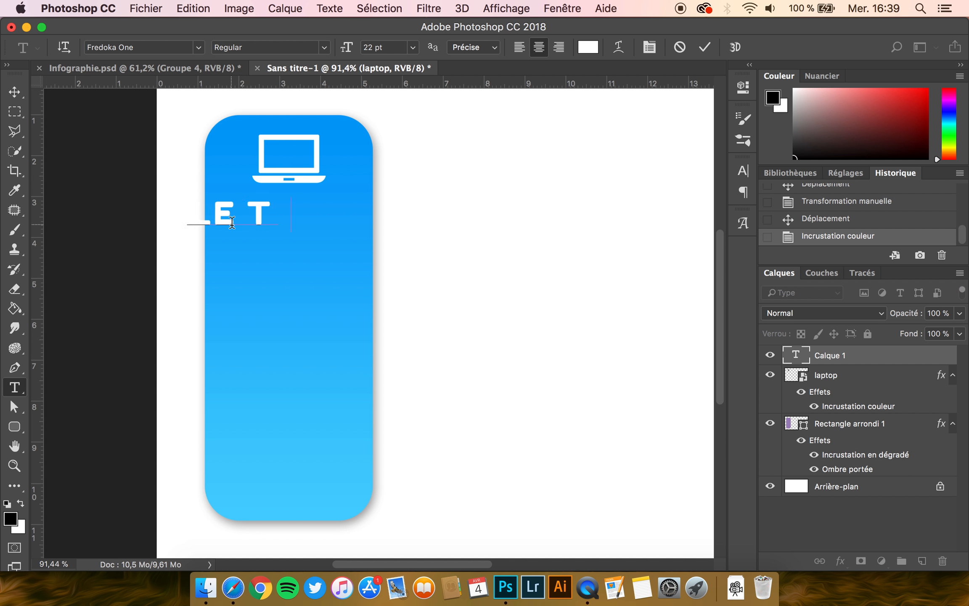
left_click(14, 92)
left_click_drag(276, 226, 315, 228)
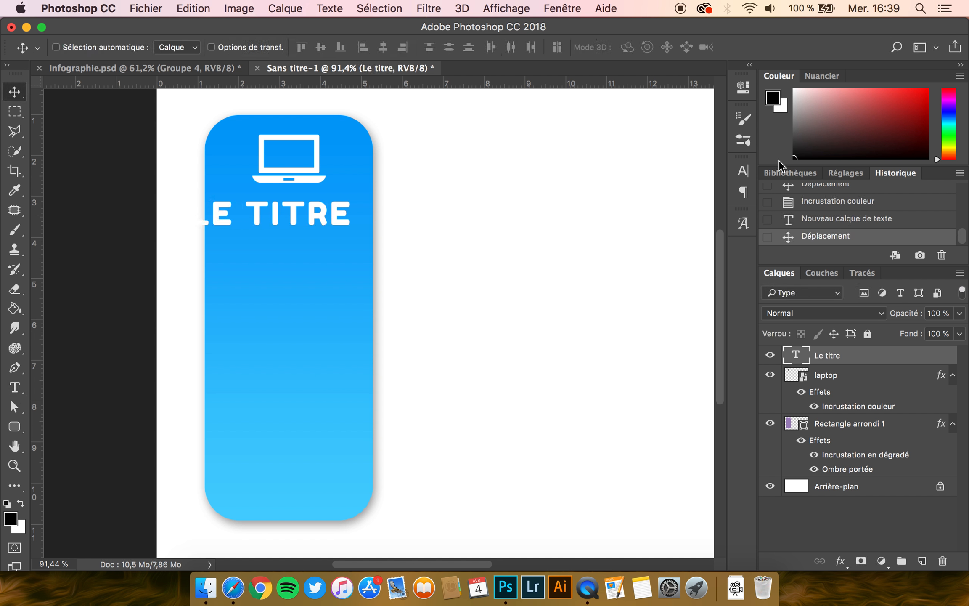
- Try the title without all caps and with tracking 0, and restore all caps with tracking 80
left_click(751, 173)
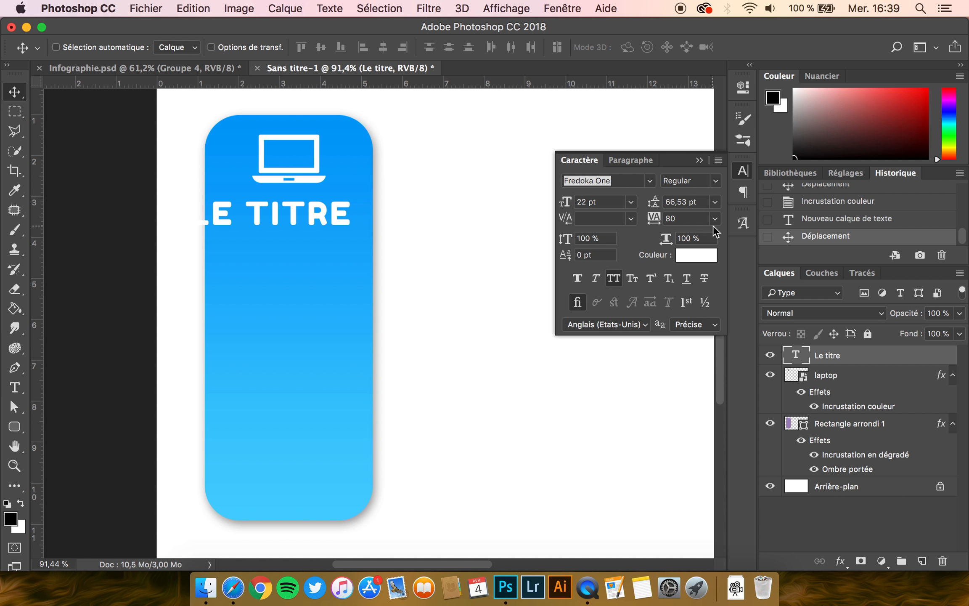
left_click(693, 219)
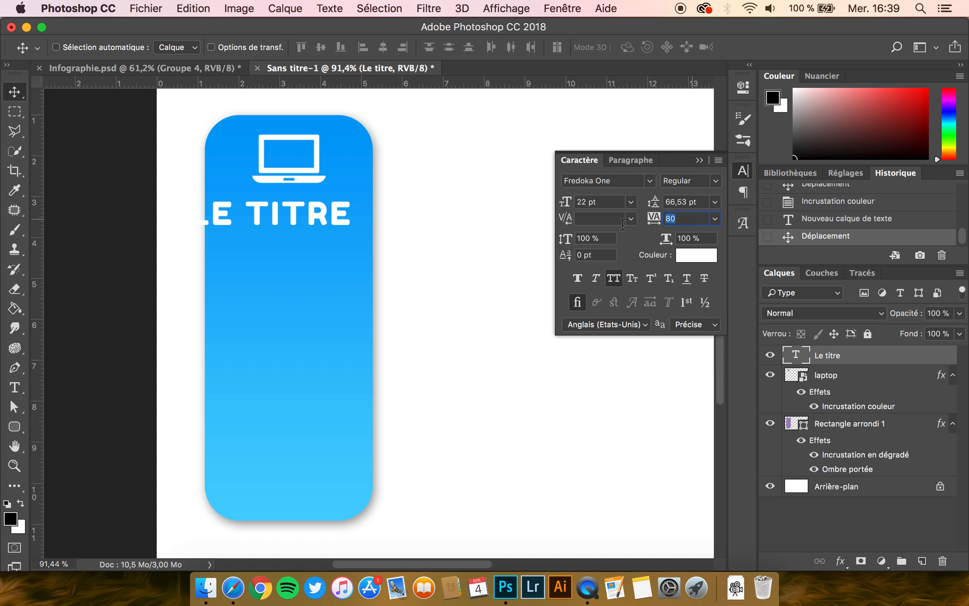
left_click(615, 278)
left_click(614, 278)
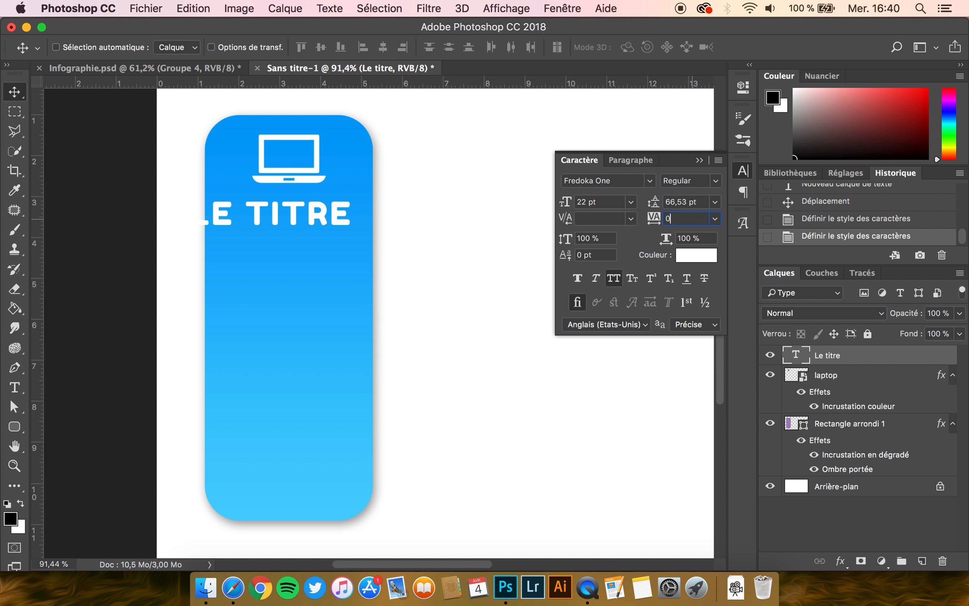
key("Return")
type("8")
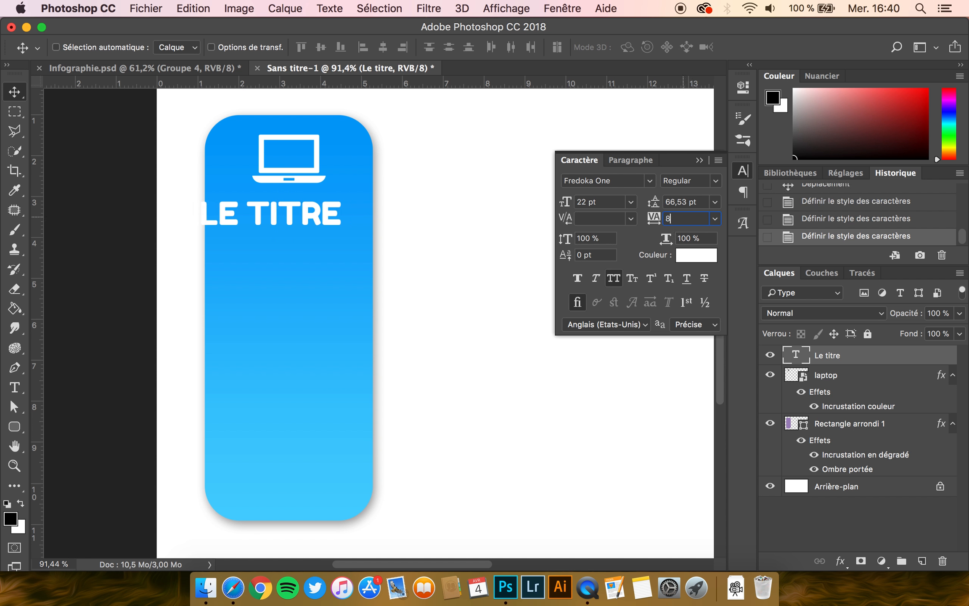
key("Return")
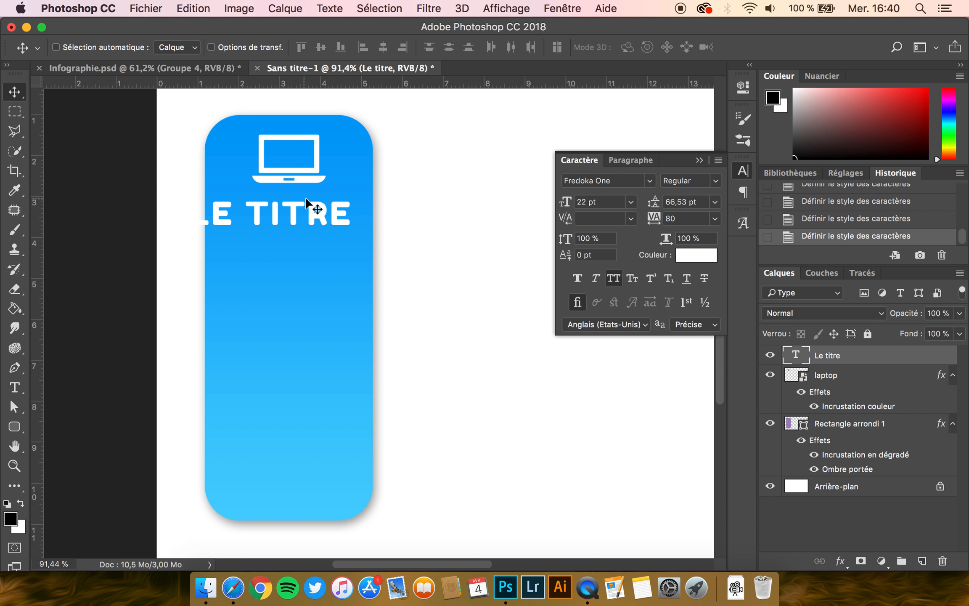
- Set the title's leading to Auto and its size to 14 pt, and position it centred just below the laptop icon
left_click_drag(307, 205, 322, 203)
left_click(715, 201)
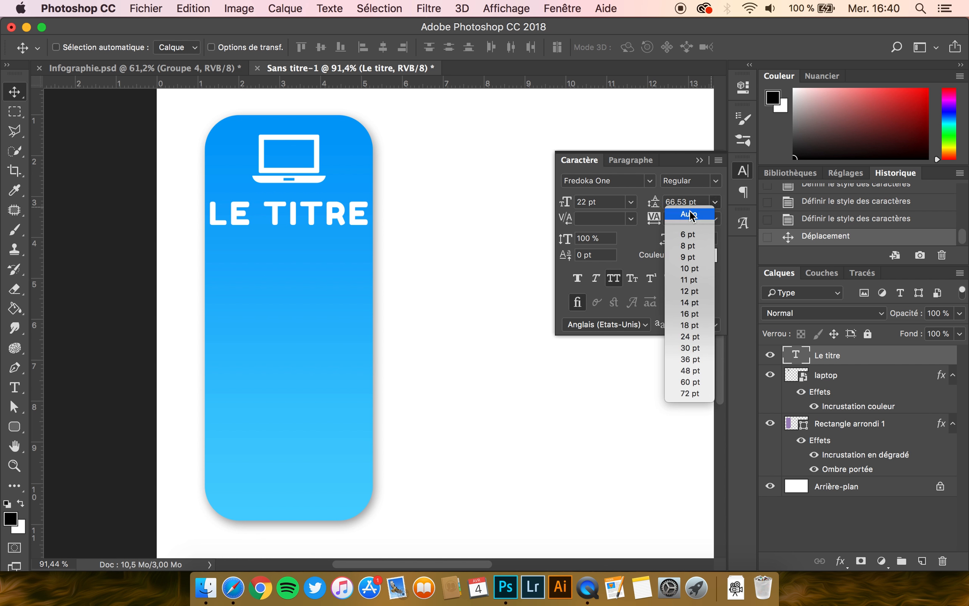
left_click(724, 209)
mouse_move(279, 206)
left_mouse_down()
mouse_move(283, 216)
mouse_move(281, 205)
left_mouse_up()
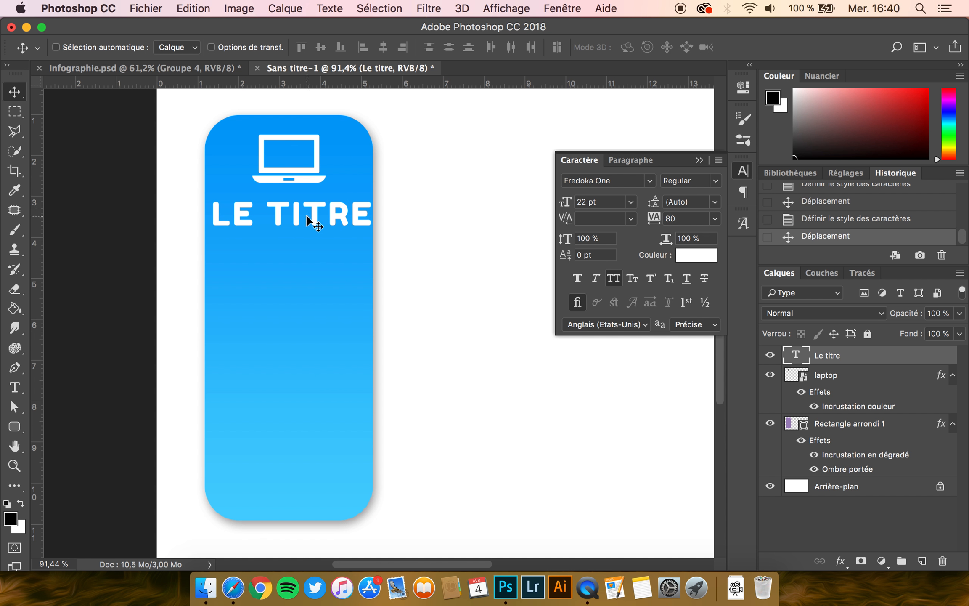
key("super")
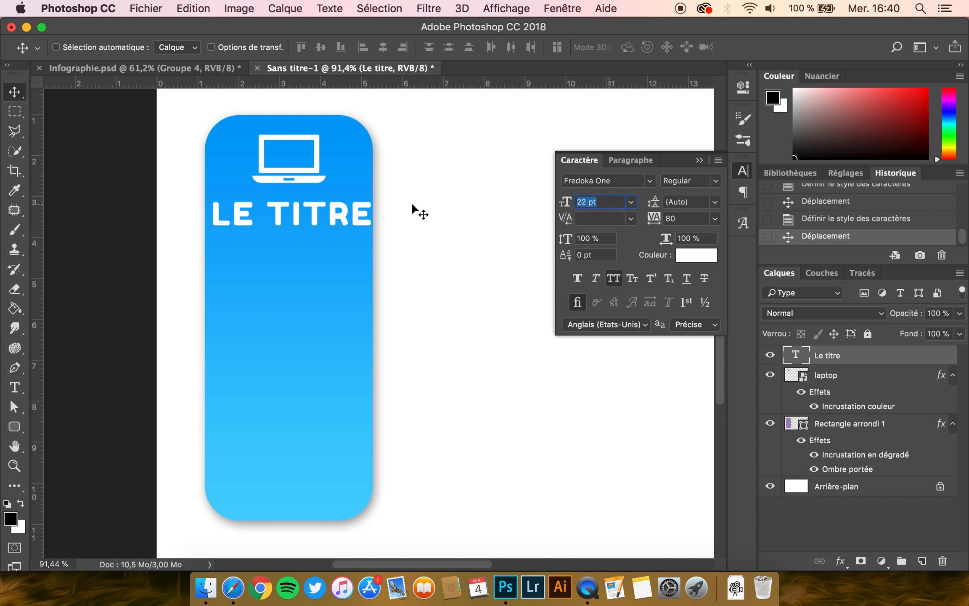
type("14")
key("Return")
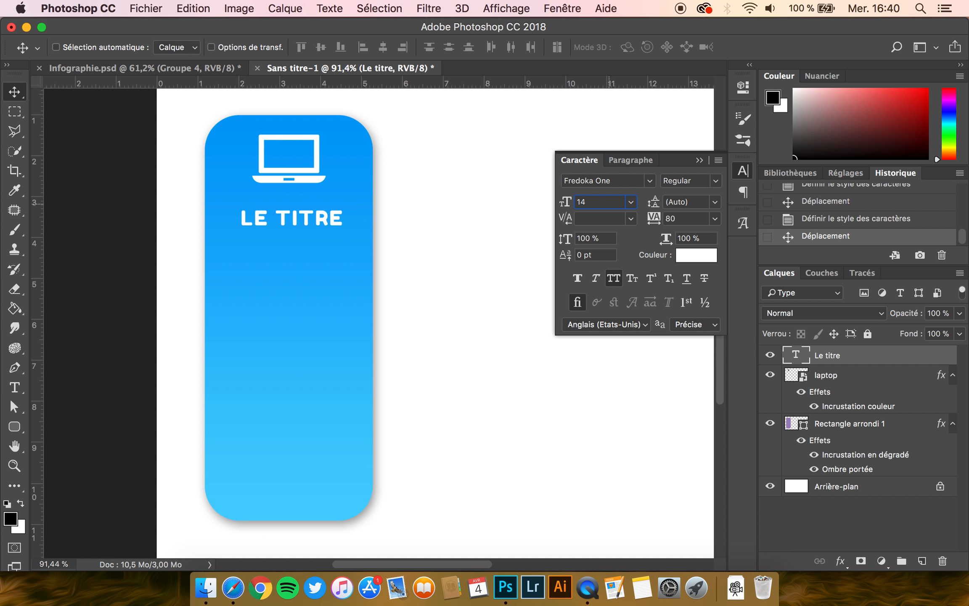
left_click_drag(286, 217, 323, 210)
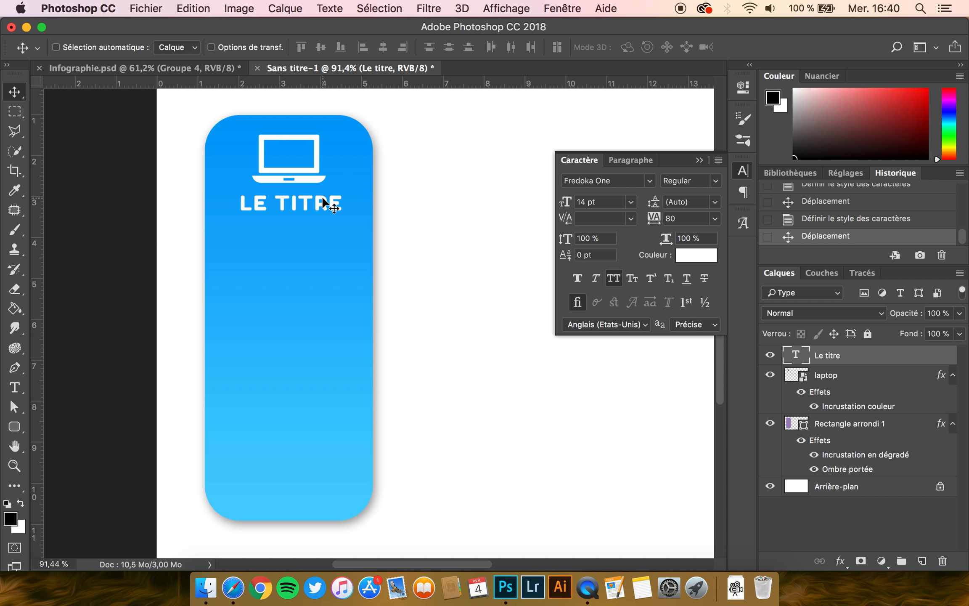
- Duplicate the title straight down below the original and replace the copy's text with "1"
key("super+j")
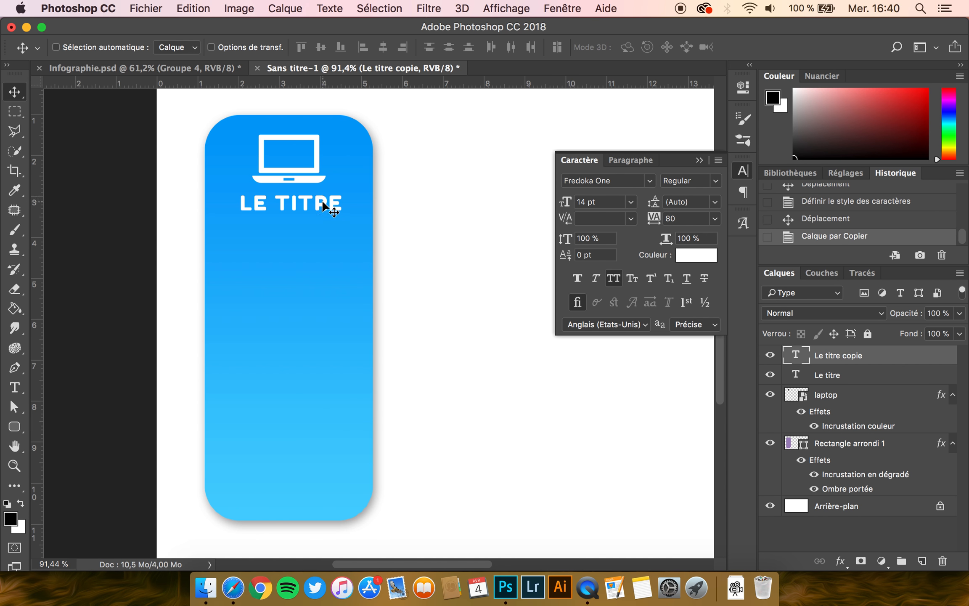
left_click_drag(323, 202, 323, 223)
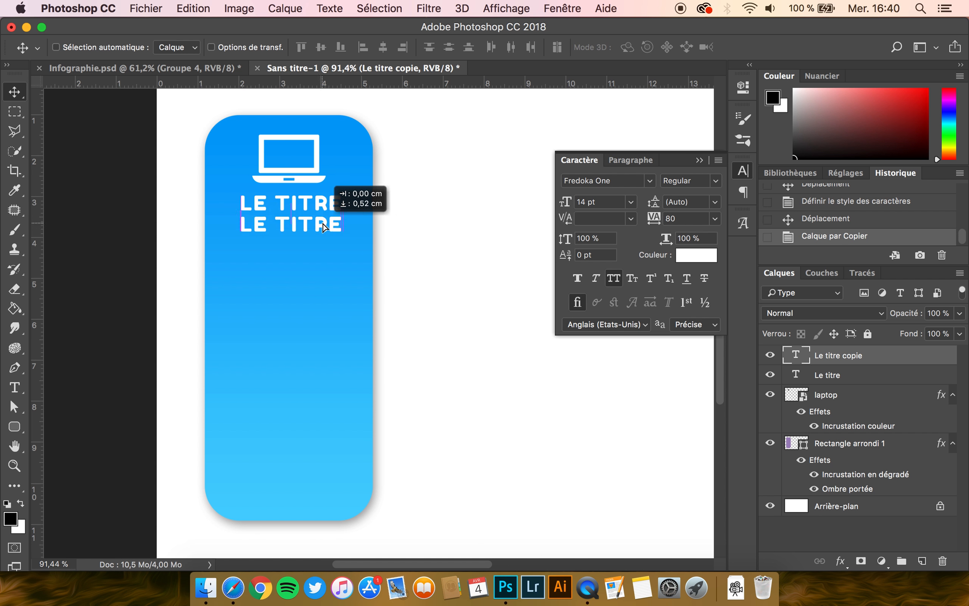
left_click_drag(322, 223, 322, 226)
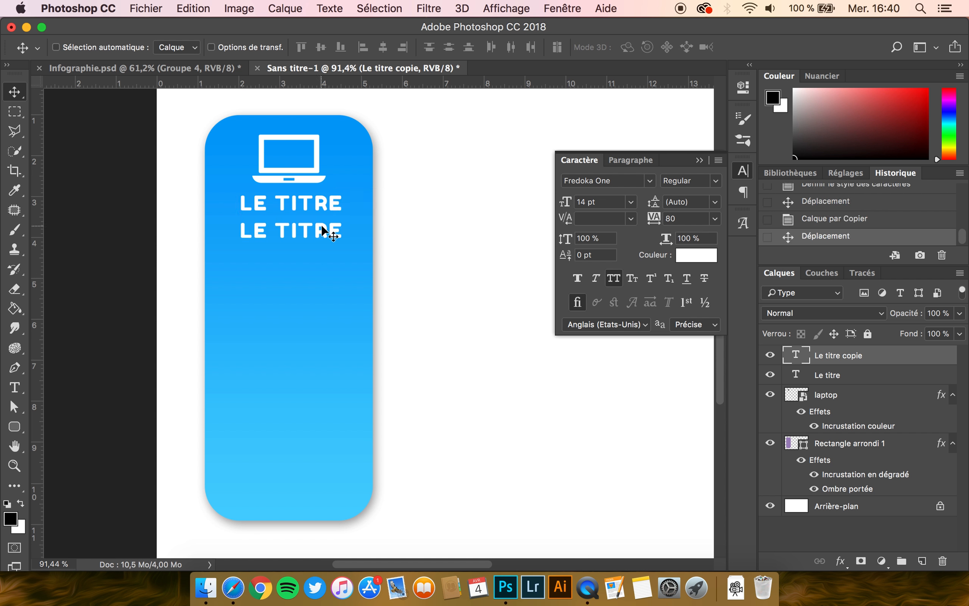
key("t")
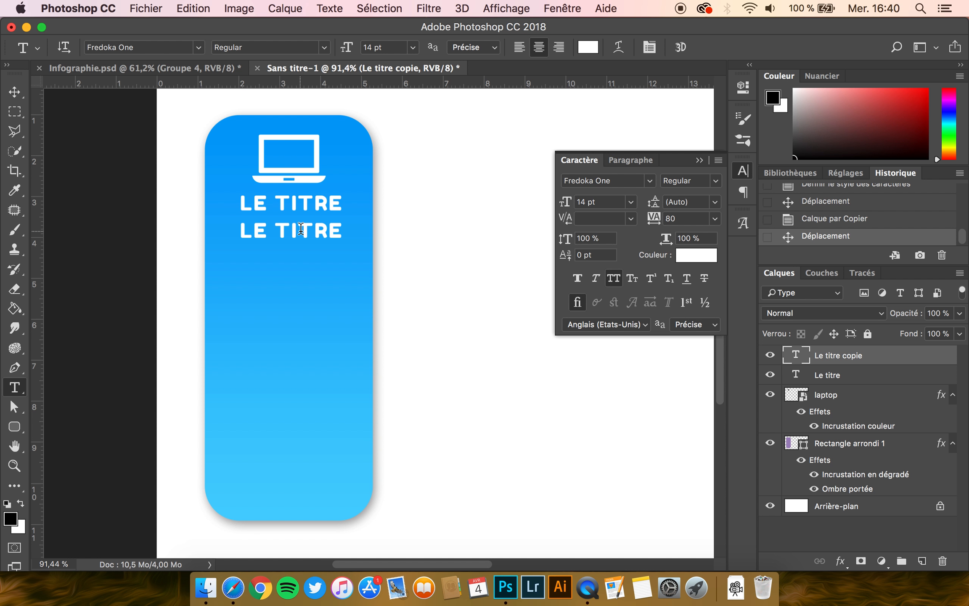
triple_click(300, 228)
type("1")
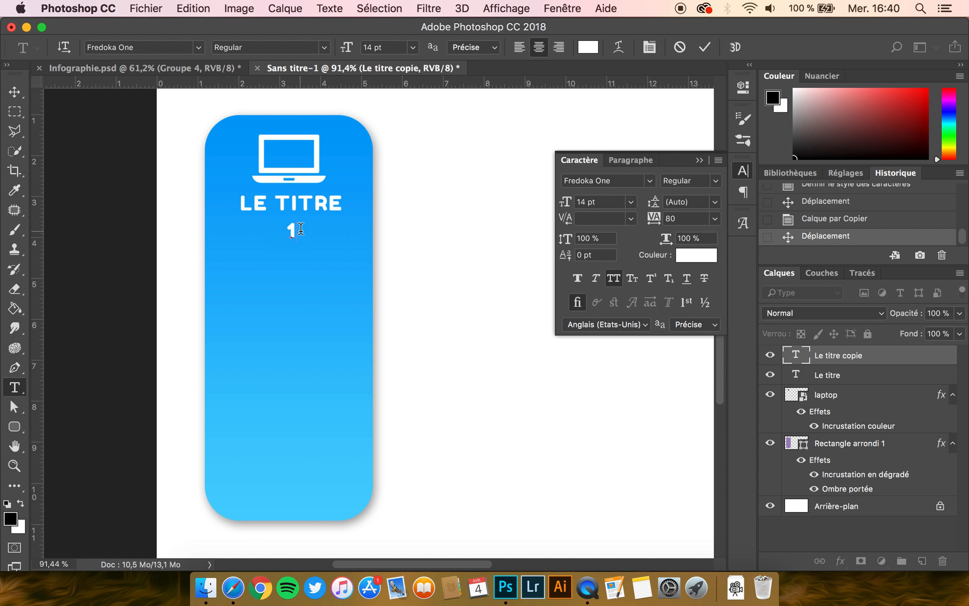
left_click(9, 95)
- Set the number 1 to 22 pt and move it slightly lower beneath the title
left_click(600, 201)
type("2")
key("Return")
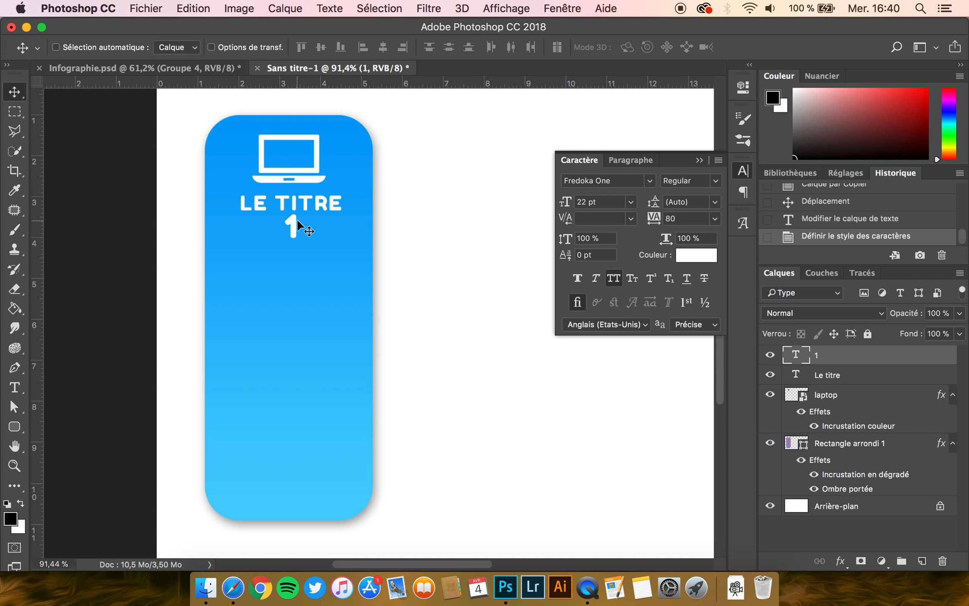
left_click_drag(297, 224, 298, 232)
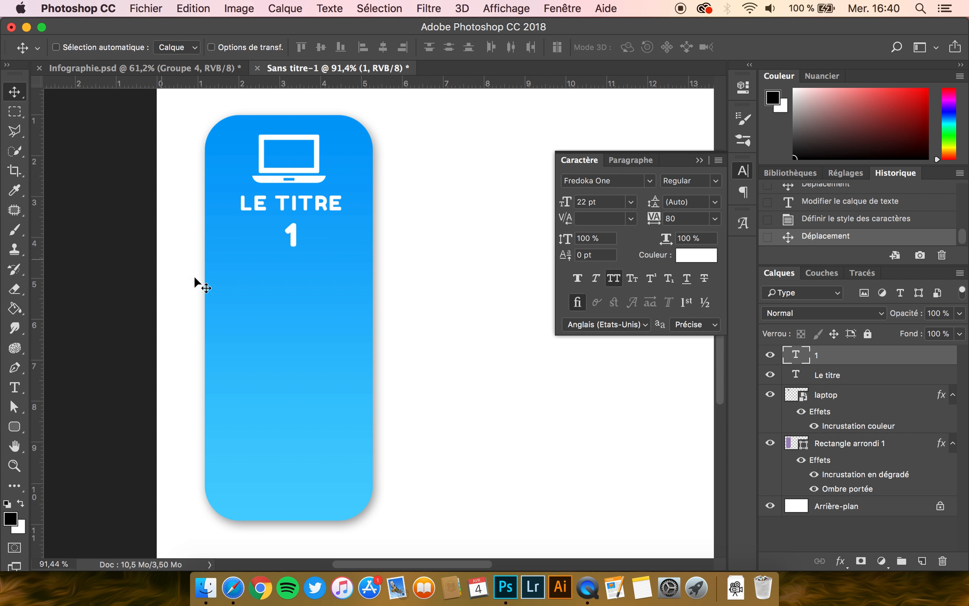
- Draw a rounded square about 509 px wide across the blue panel's right edge and set all its corner radii to 100 px
left_click(14, 426)
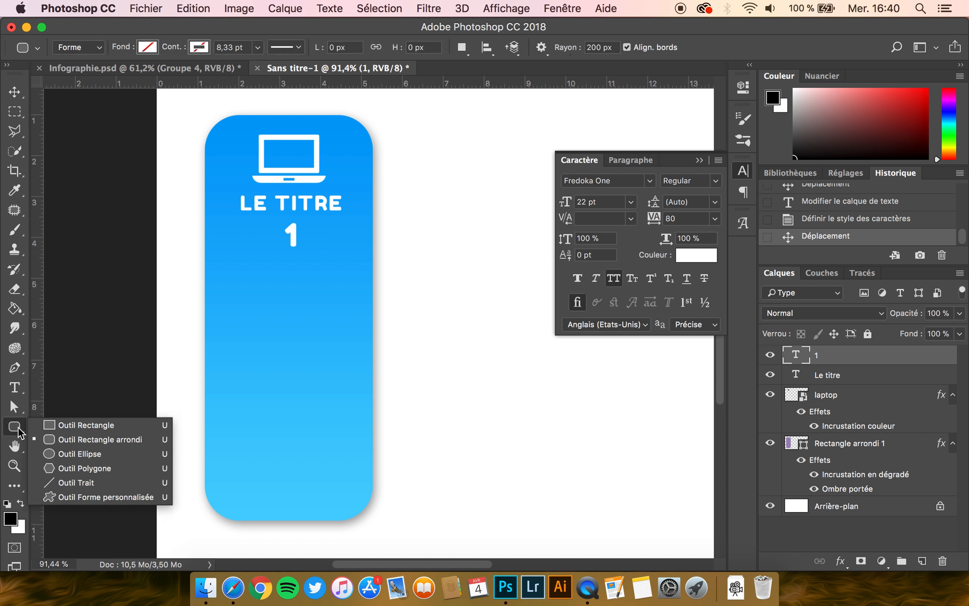
left_click(83, 440)
left_click_drag(328, 294, 504, 511)
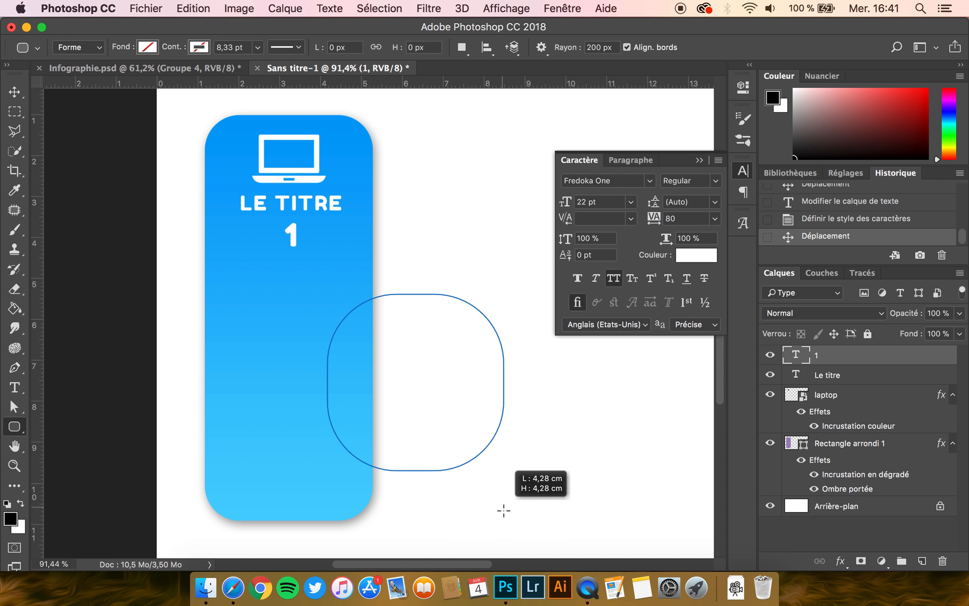
double_click(540, 227)
type("100")
key("Return")
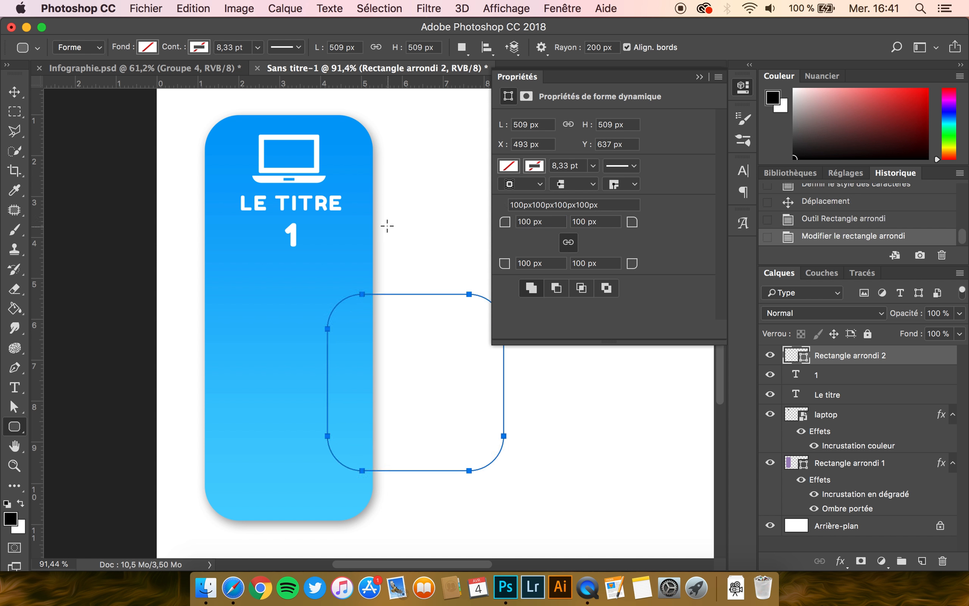
- Give the new rounded square a white stroke
left_click(199, 50)
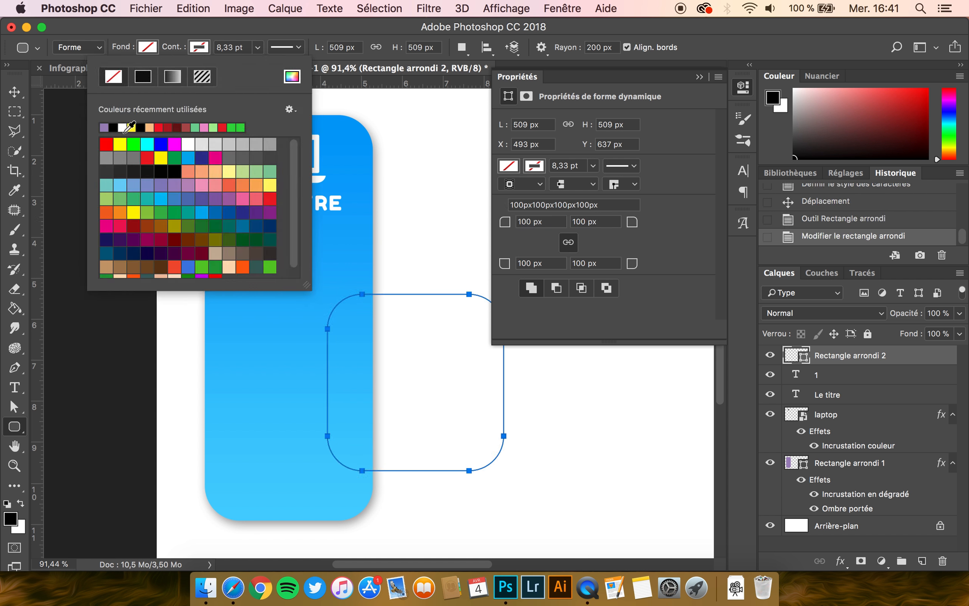
left_click(122, 127)
left_click(353, 30)
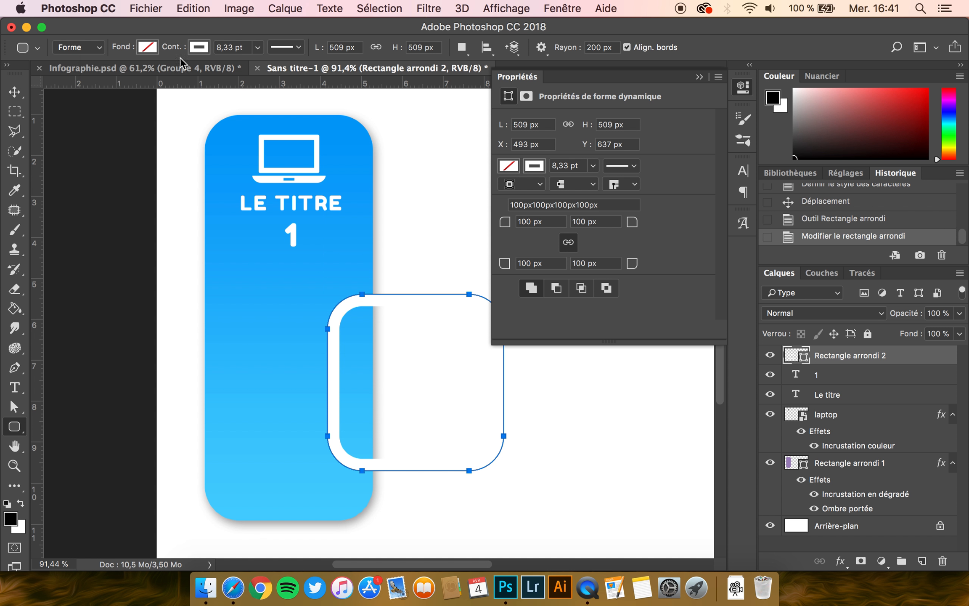
- Rotate the outlined square 45° and move it over the panel's upper part so it frames the icon, title and number
left_click(12, 92)
key("super+t")
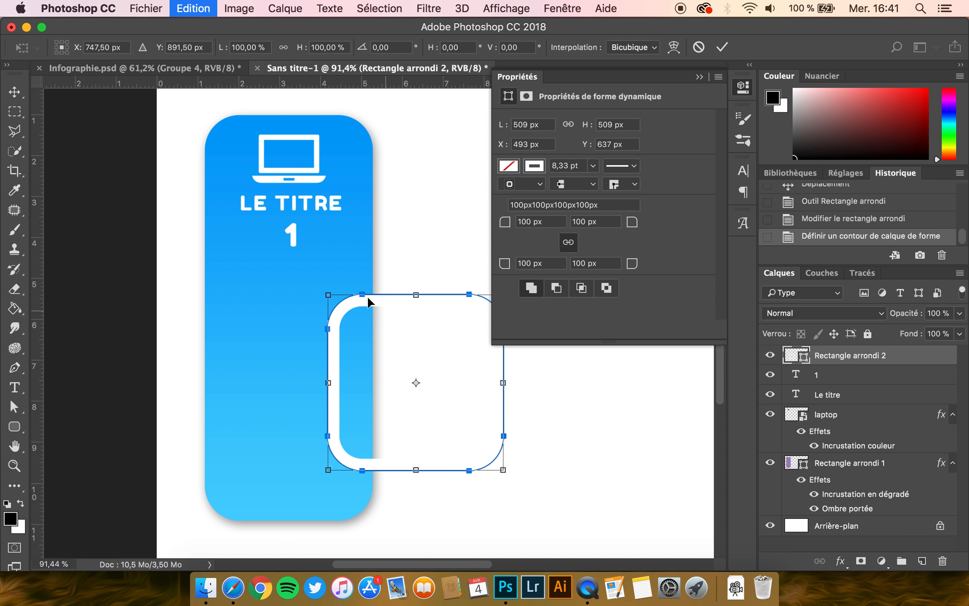
left_click_drag(312, 276, 423, 229)
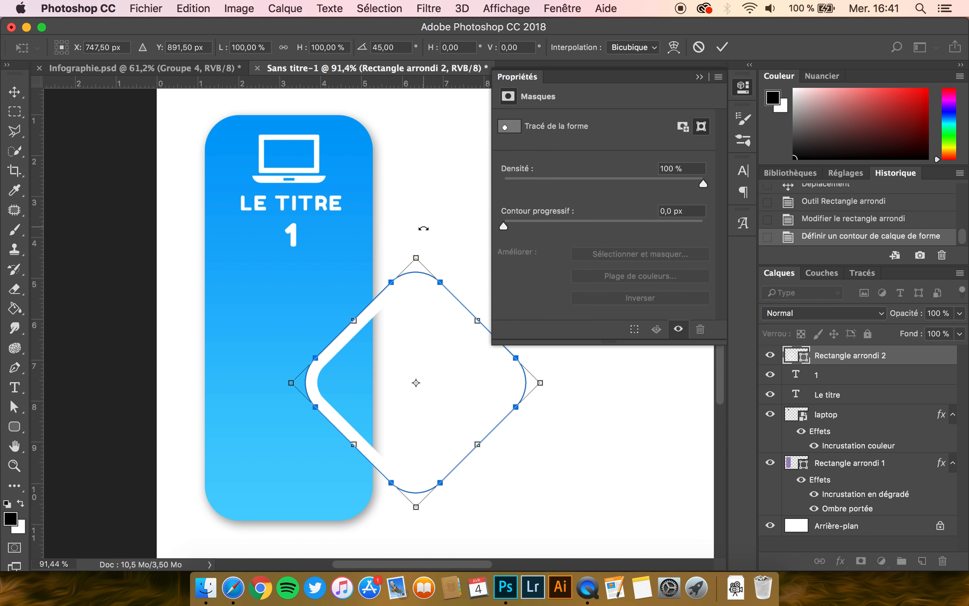
key("Return")
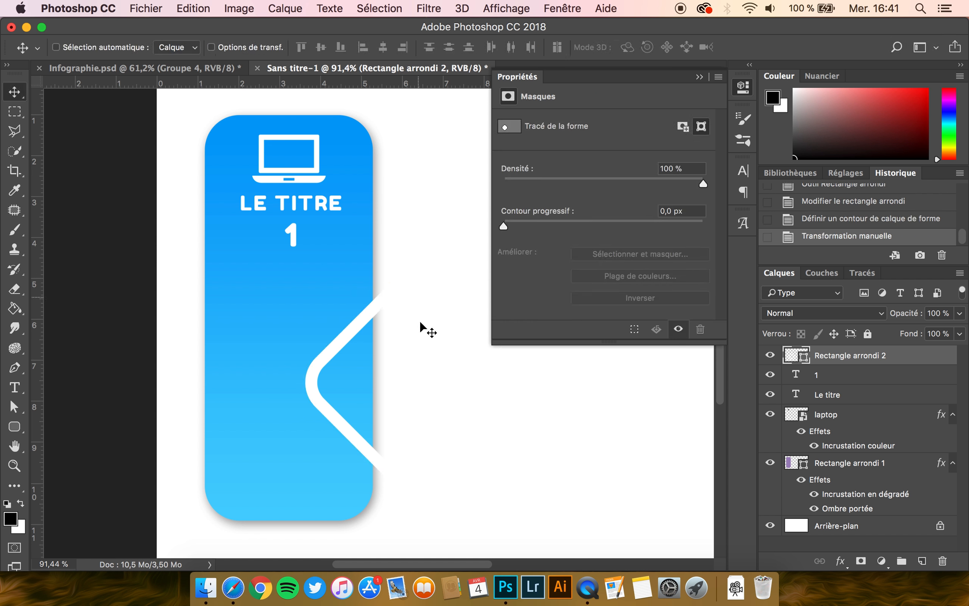
left_click_drag(435, 314, 323, 156)
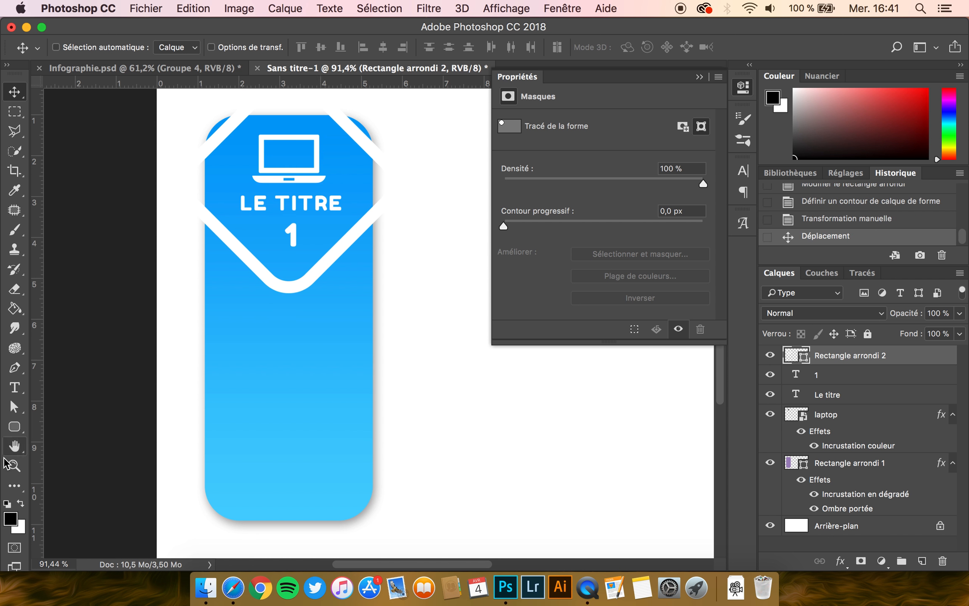
- Increase the diamond outline's stroke width to 10,95 pt
key("u")
left_click(257, 47)
left_click_drag(258, 67, 261, 68)
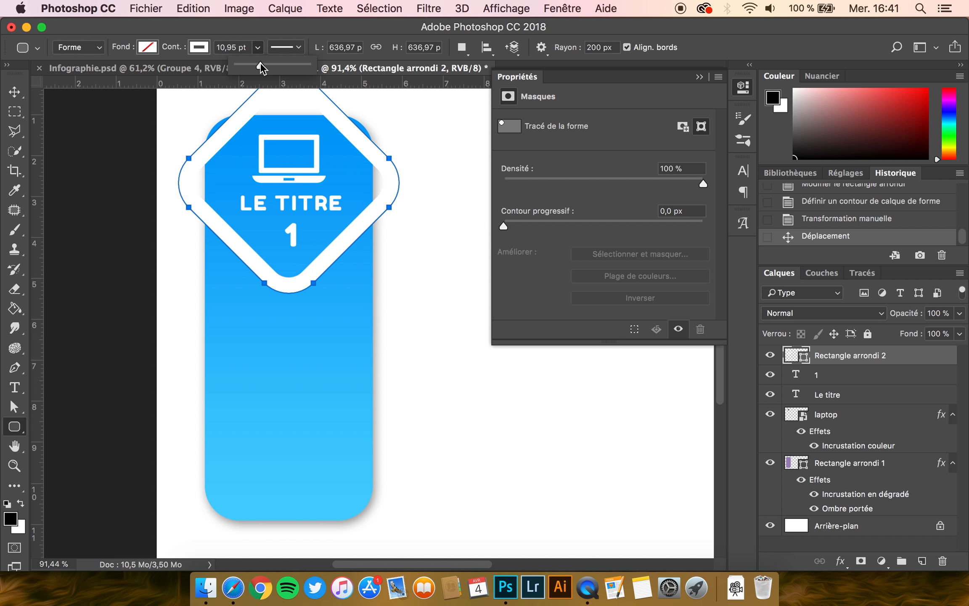
left_click(251, 33)
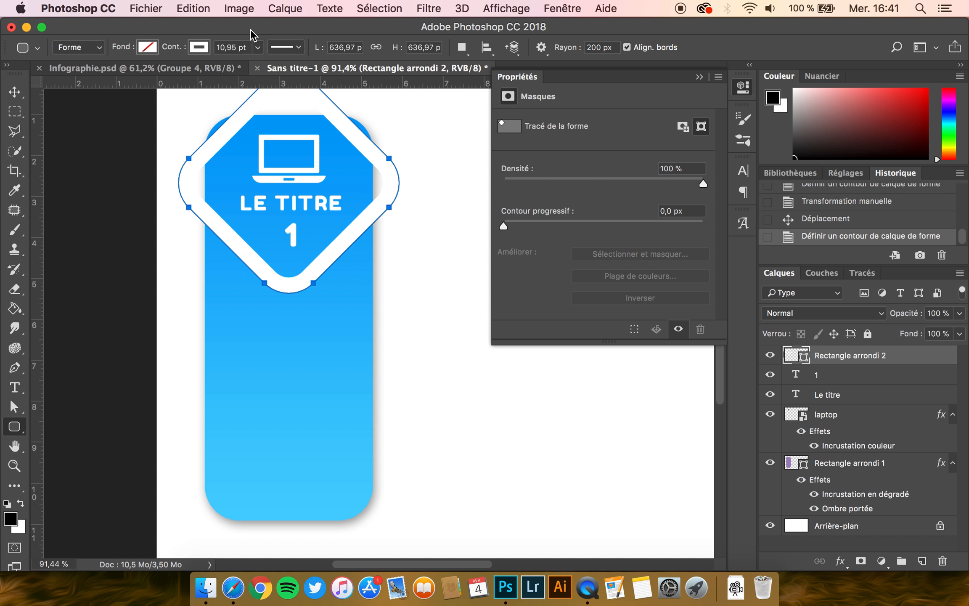
- Align the horizontal centres of the diamond outline and the blue rounded panel
left_click(14, 92)
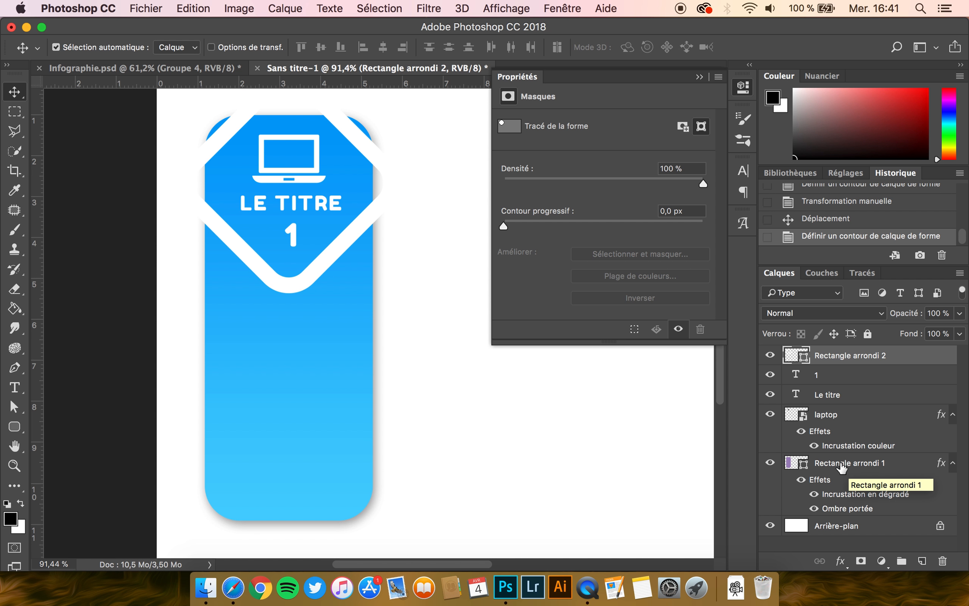
left_click(842, 467, "super")
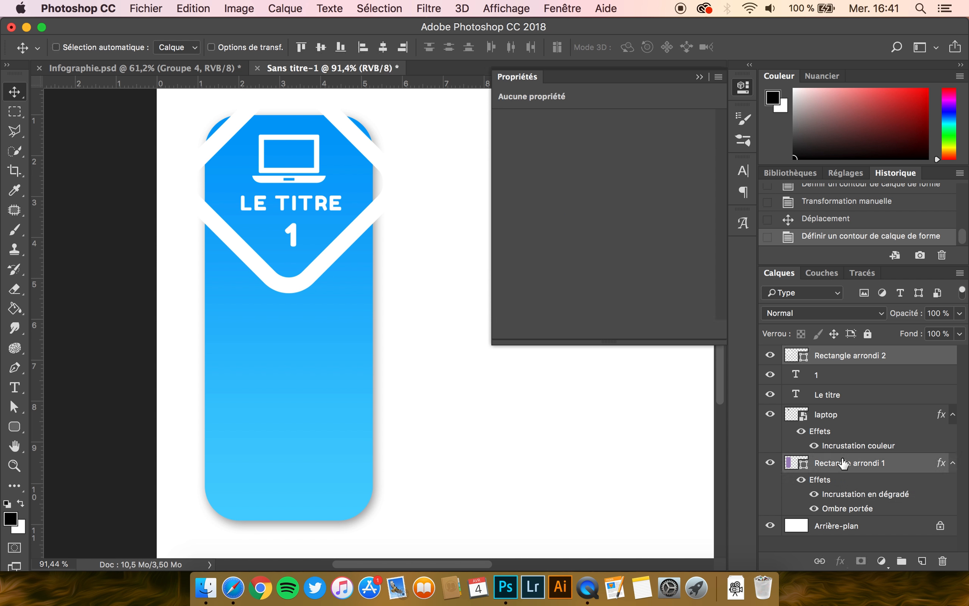
left_click(383, 47)
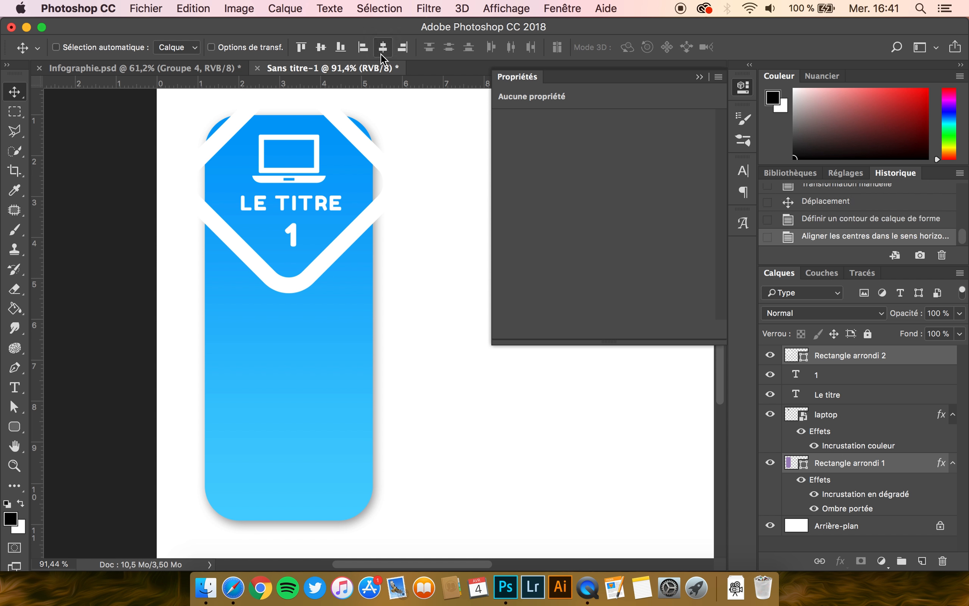
- Centre the diamond outline horizontally on the blue panel once more and rasterize the outline's layer
left_click(381, 54)
left_click(384, 51)
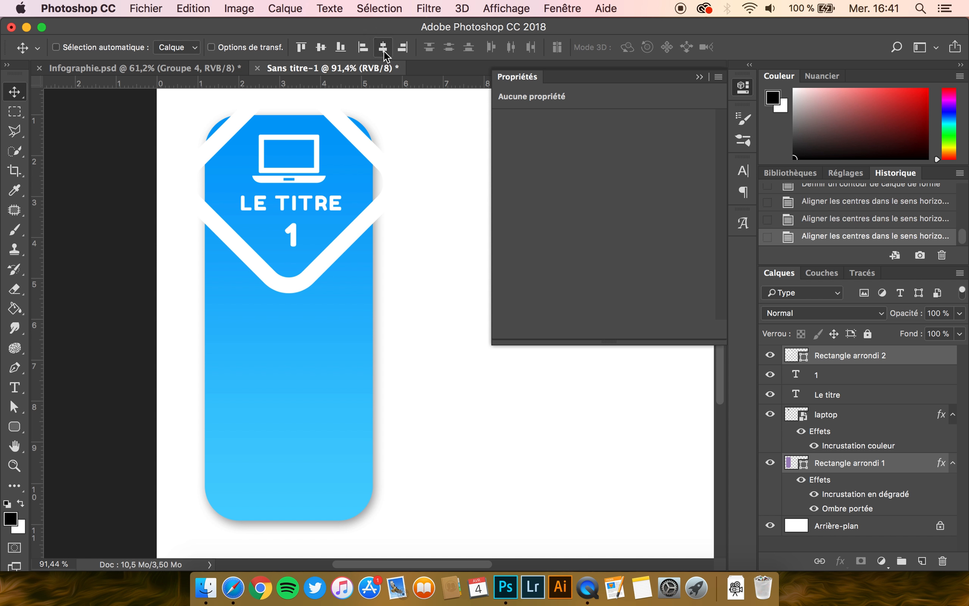
left_click(850, 358)
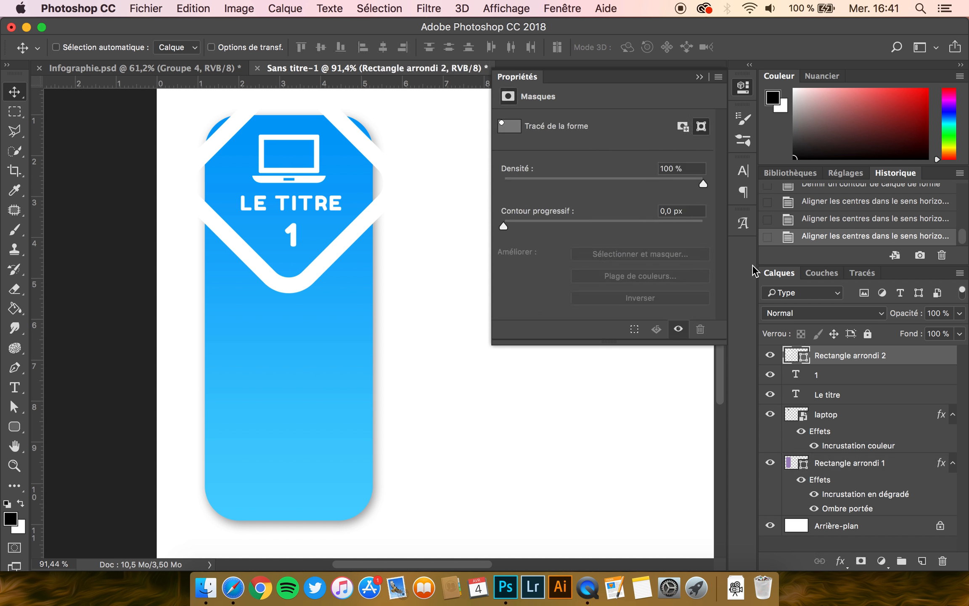
right_click(852, 358)
scroll(736, 453, "down", 5)
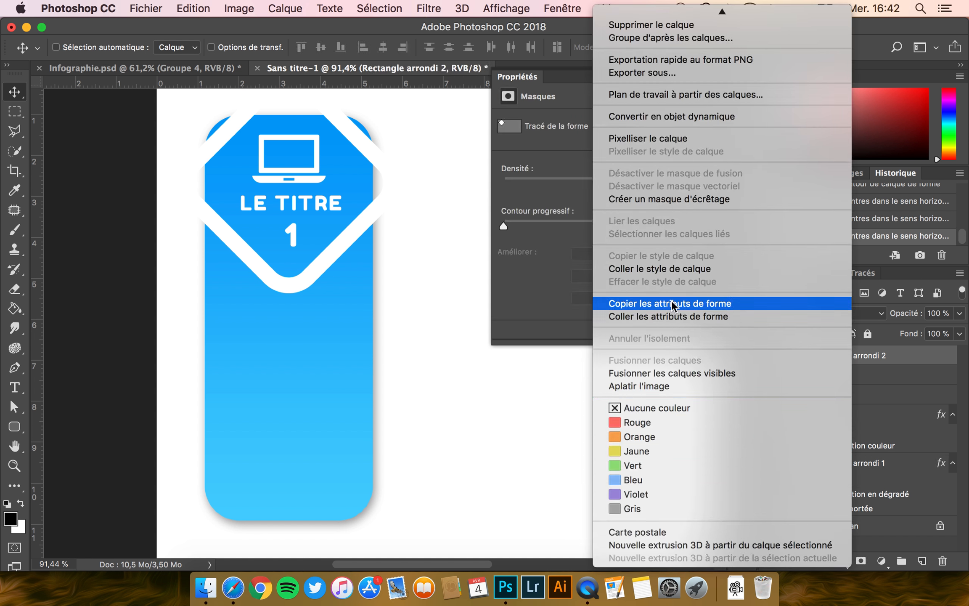
left_click(646, 142)
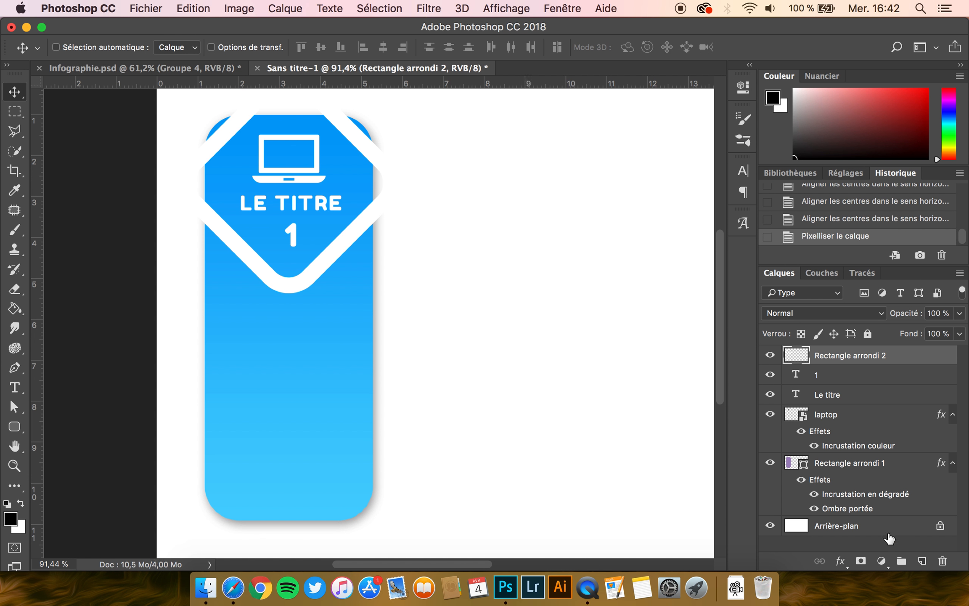
- Load the diamond outline's pixels as a selection and delete the outline's layer
left_click(792, 358, "super")
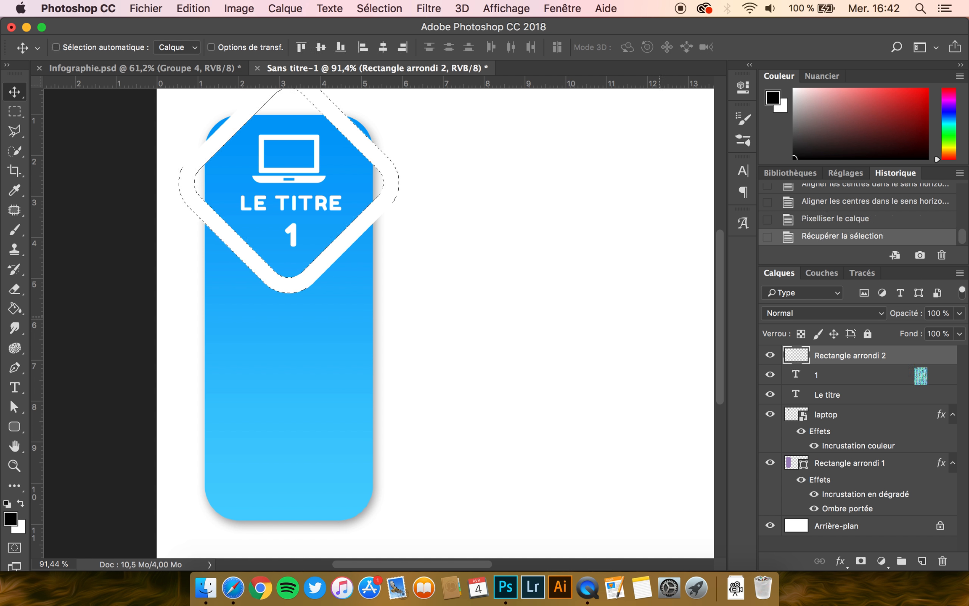
left_click(943, 562)
- Invert the selection and add it as a layer mask on the blue panel to cut out the diamond outline
left_click(844, 449)
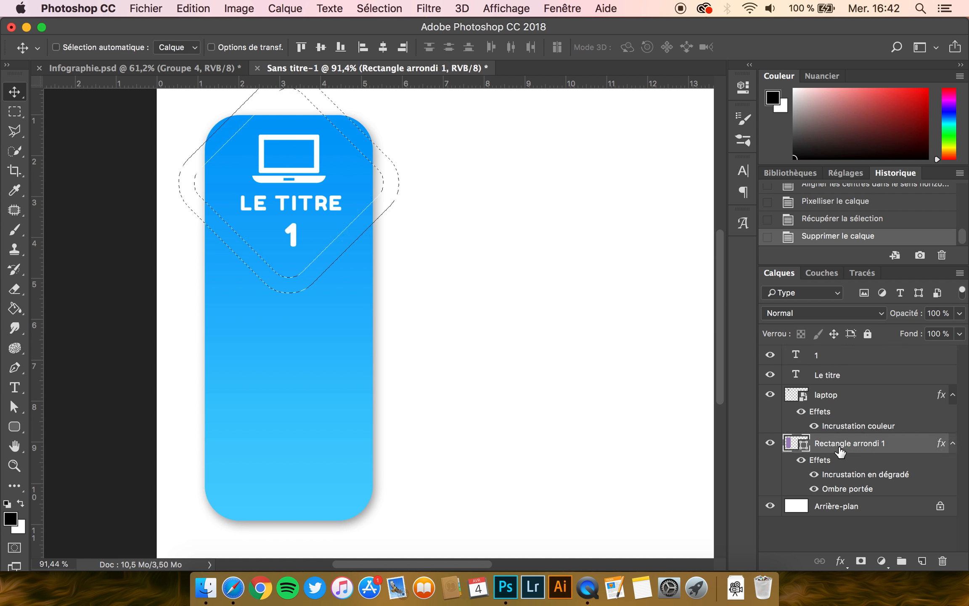
left_click(429, 7)
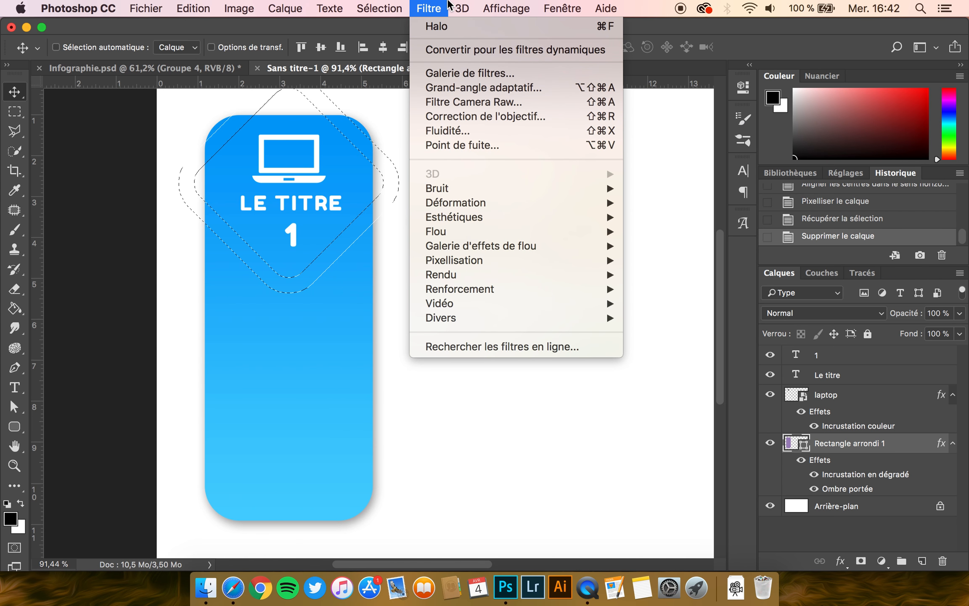
mouse_move(380, 8)
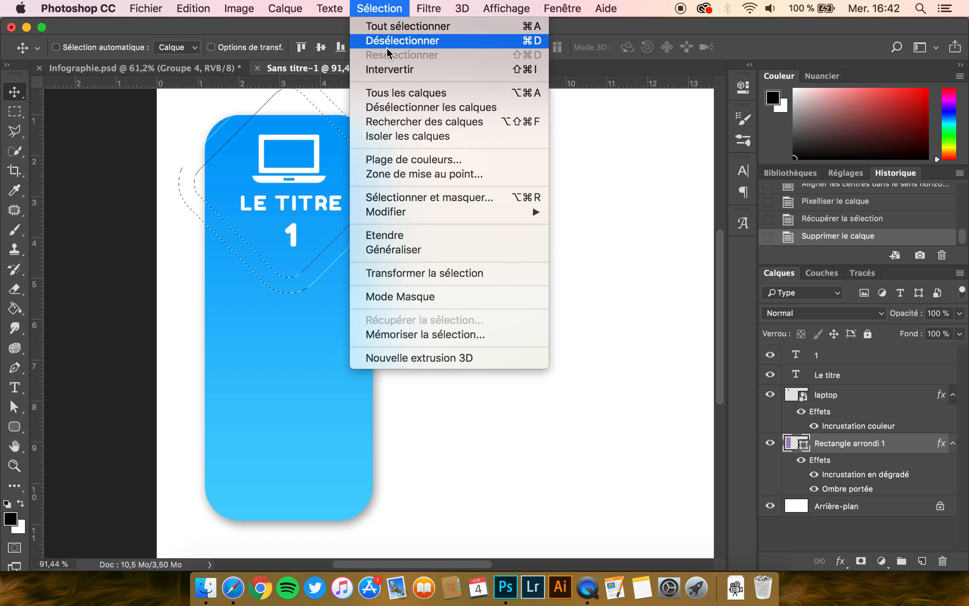
left_click(391, 70)
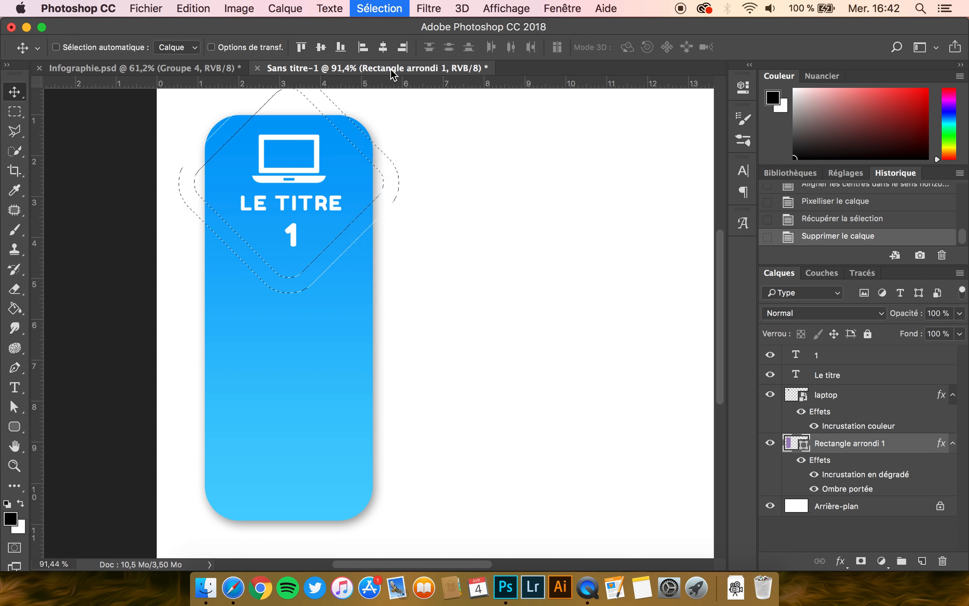
left_click(861, 562)
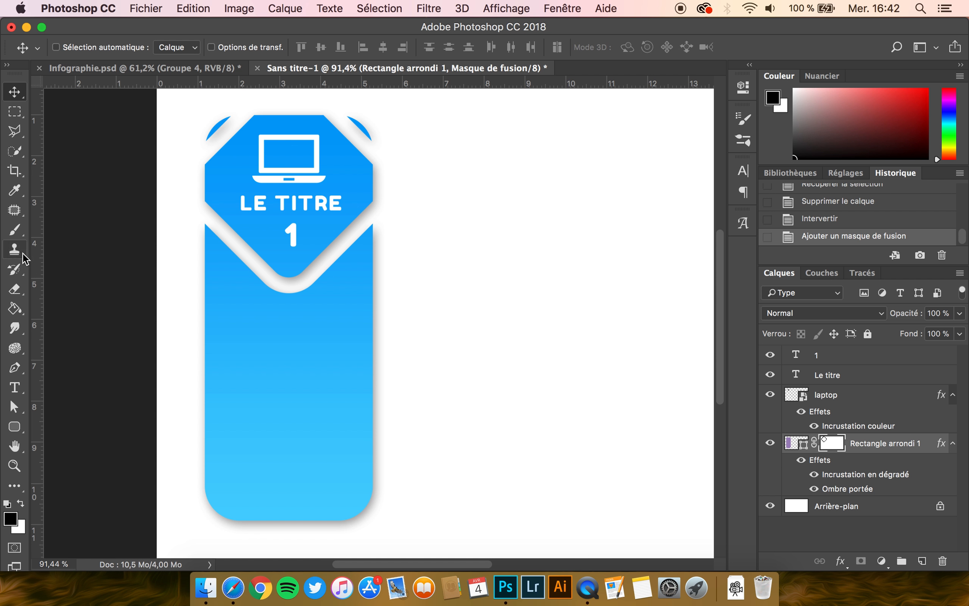
- Paint the panel's layer mask white with the hard round brush across the upper corners, restoring them and leaving only the V-shaped gap
left_click(18, 237)
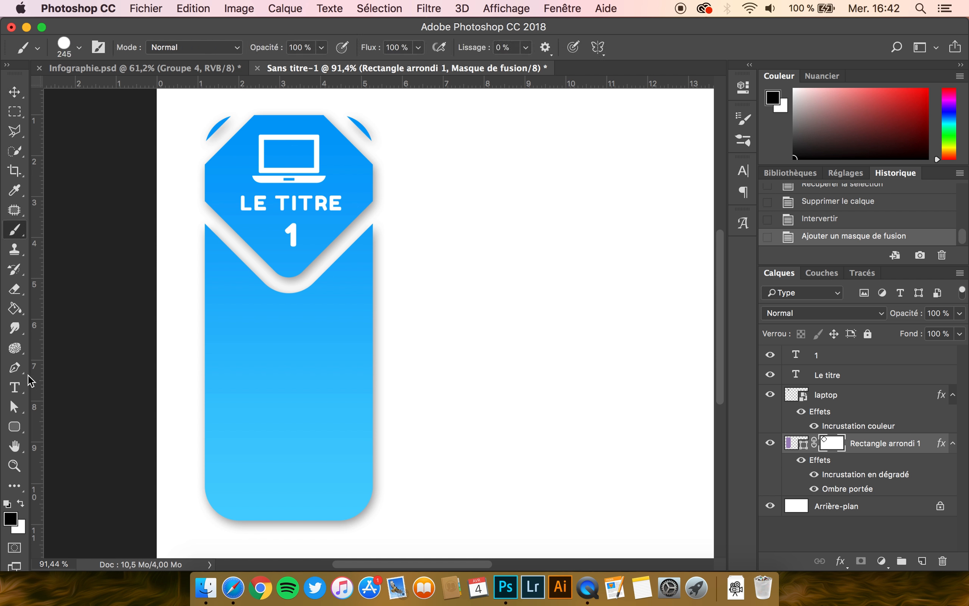
left_click(79, 47)
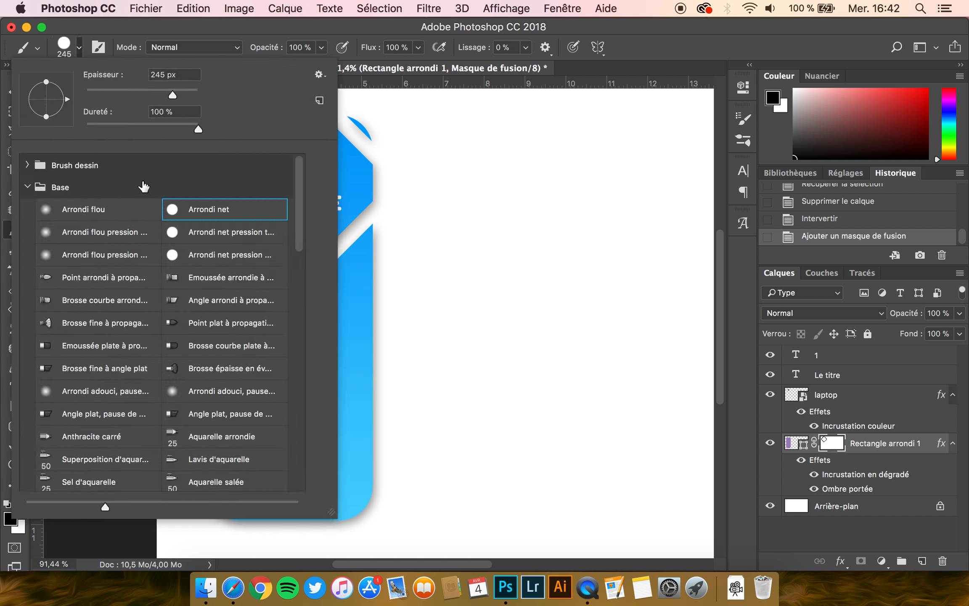
left_click(205, 33)
mouse_move(390, 125)
left_mouse_down()
mouse_move(368, 148)
mouse_move(322, 115)
left_mouse_up()
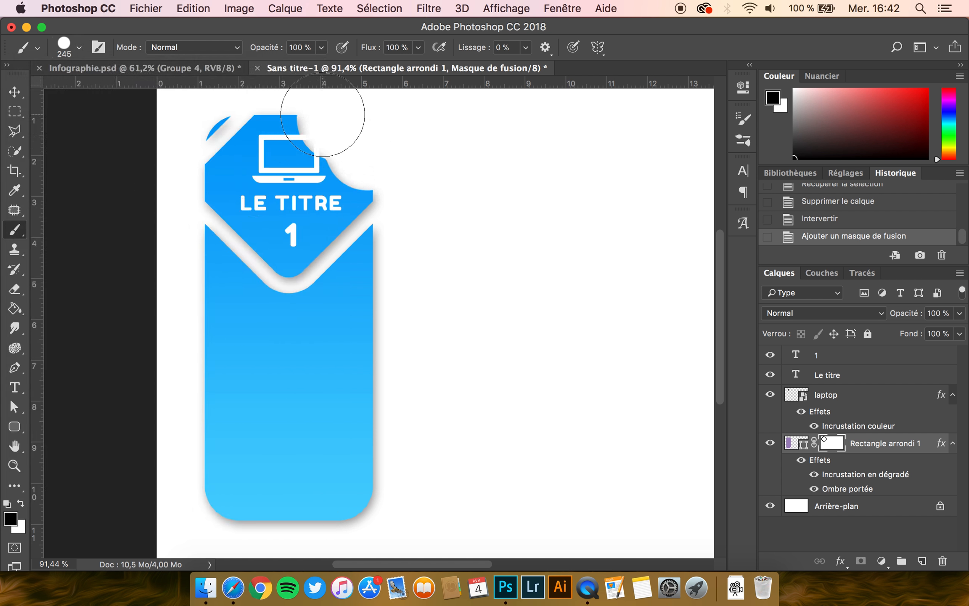
key("super+z")
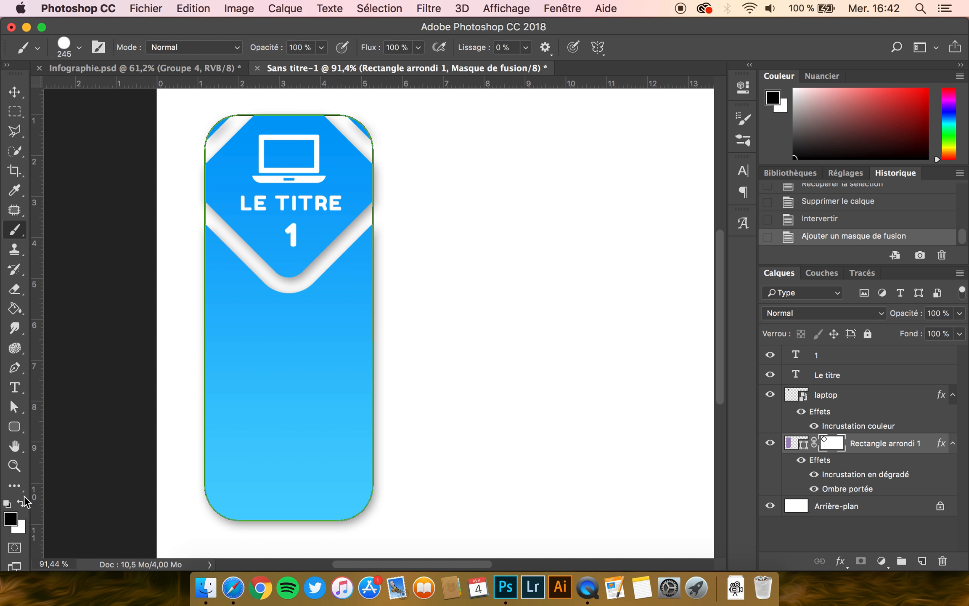
left_click(20, 503)
mouse_move(374, 135)
left_mouse_down()
mouse_move(339, 123)
mouse_move(289, 114)
mouse_move(205, 120)
left_mouse_up()
- Move the number 1 lower towards the tip of the V and enlarge it to about 32 pt
left_click(15, 94)
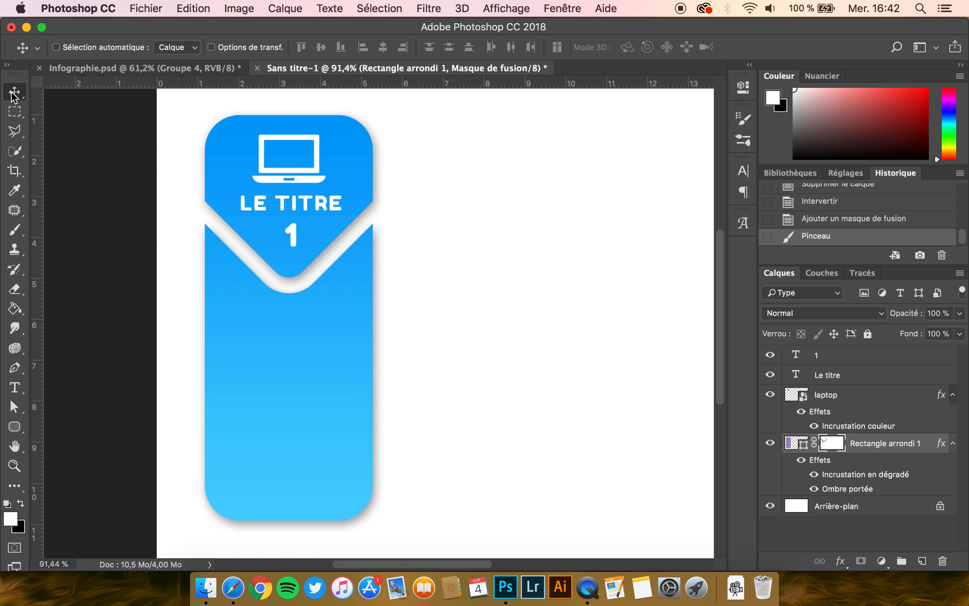
left_click(831, 354)
left_click_drag(295, 237, 294, 249)
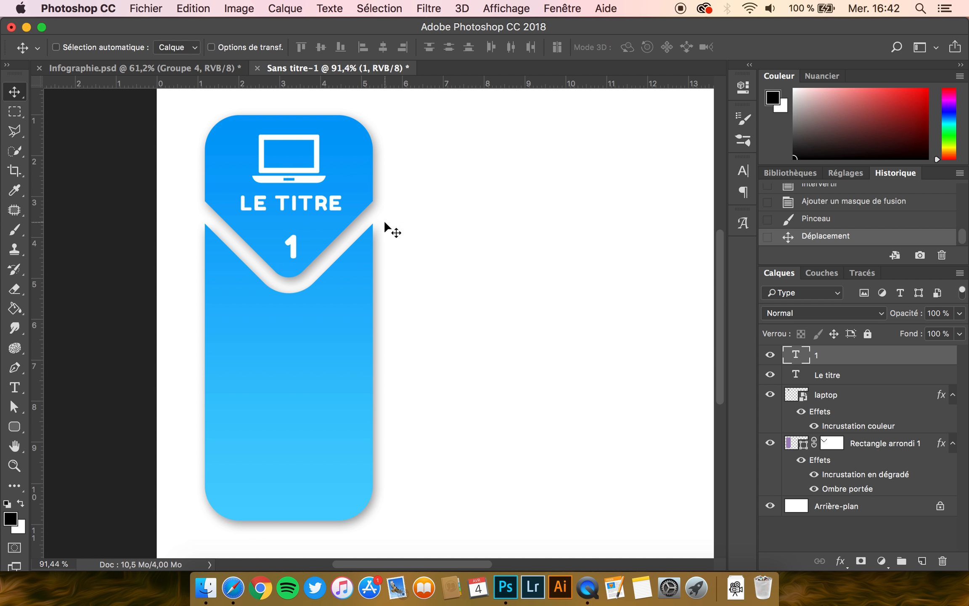
key("super+t")
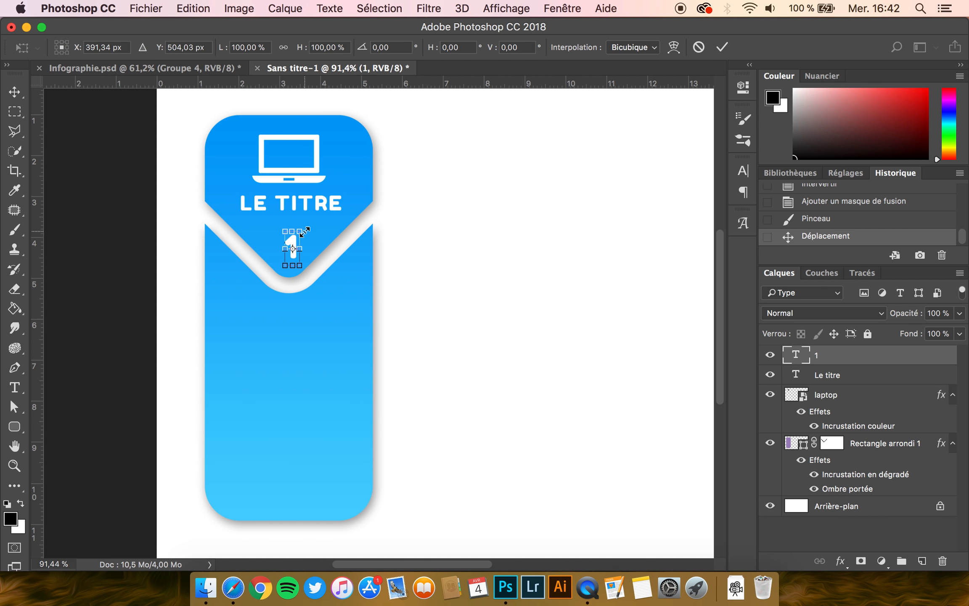
mouse_move(309, 229)
left_mouse_down()
mouse_move(317, 210)
mouse_move(295, 232)
left_mouse_up()
key("Return")
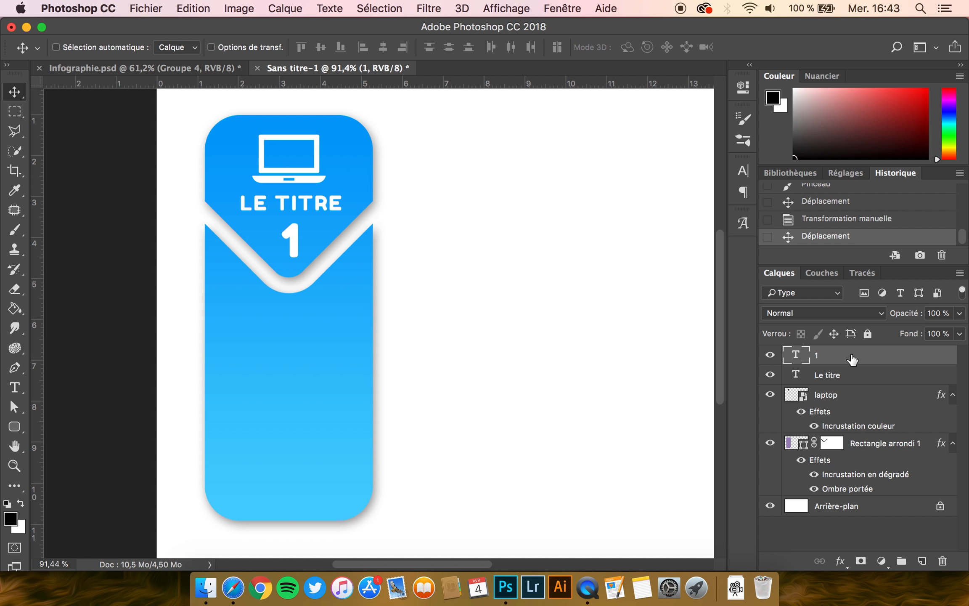
- Align the horizontal centres of the number, the title, the laptop icon and the blue panel
left_click(875, 443, "shift")
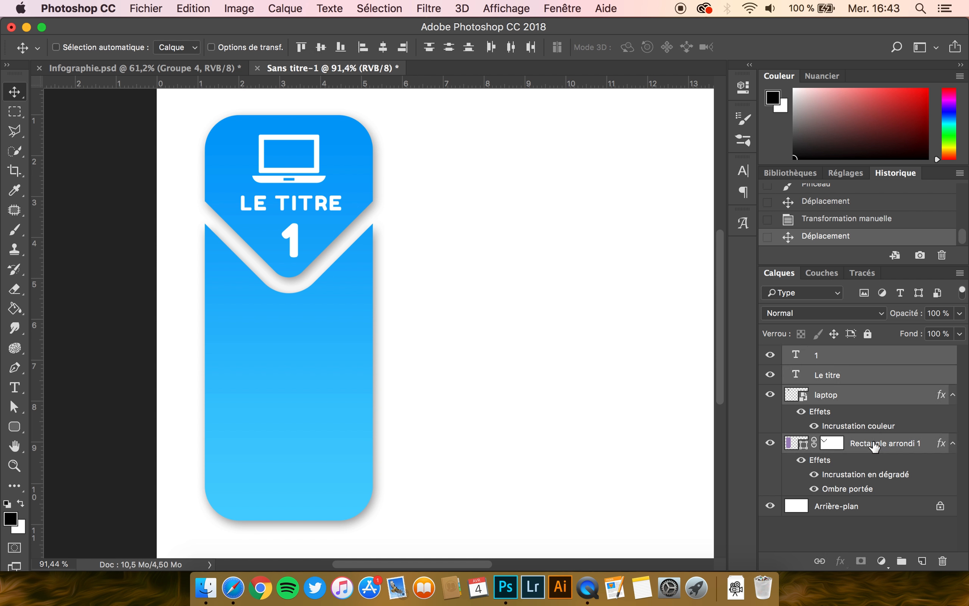
left_click(384, 51)
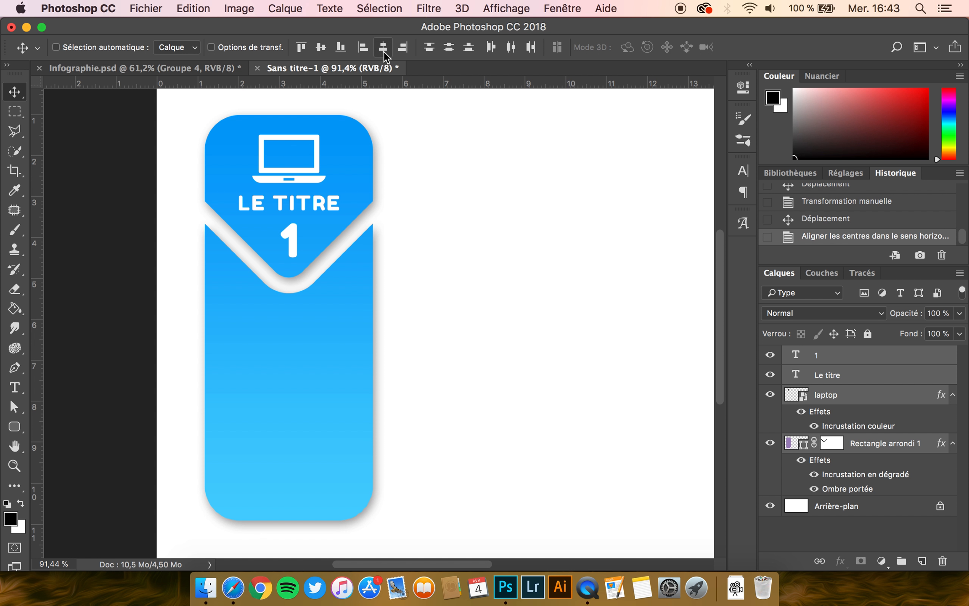
- Add a paragraph text box in the panel's lower part and fill it with left-aligned Lorem Ipsum placeholder text
left_click(863, 355)
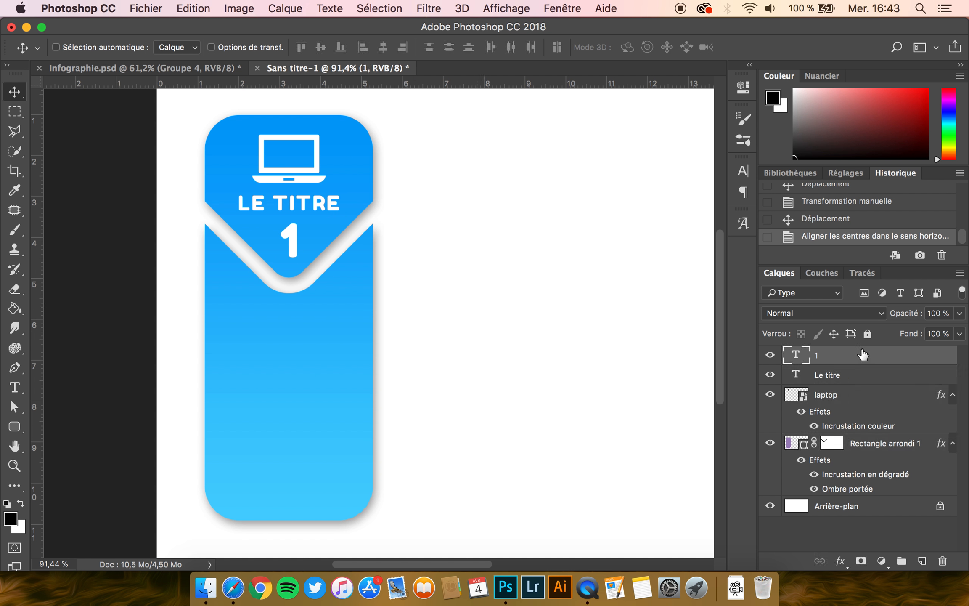
left_click(15, 387)
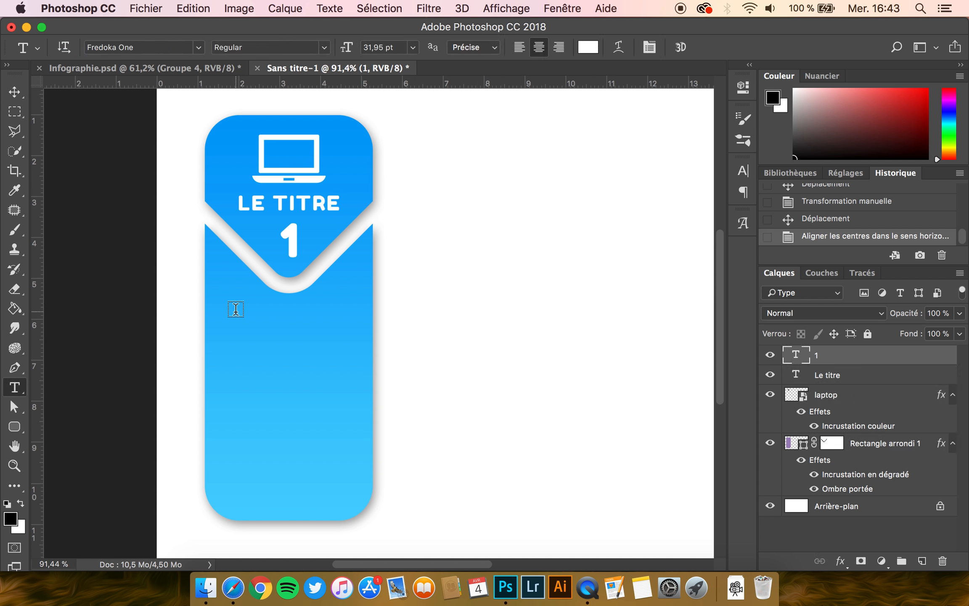
left_click_drag(217, 323, 359, 457)
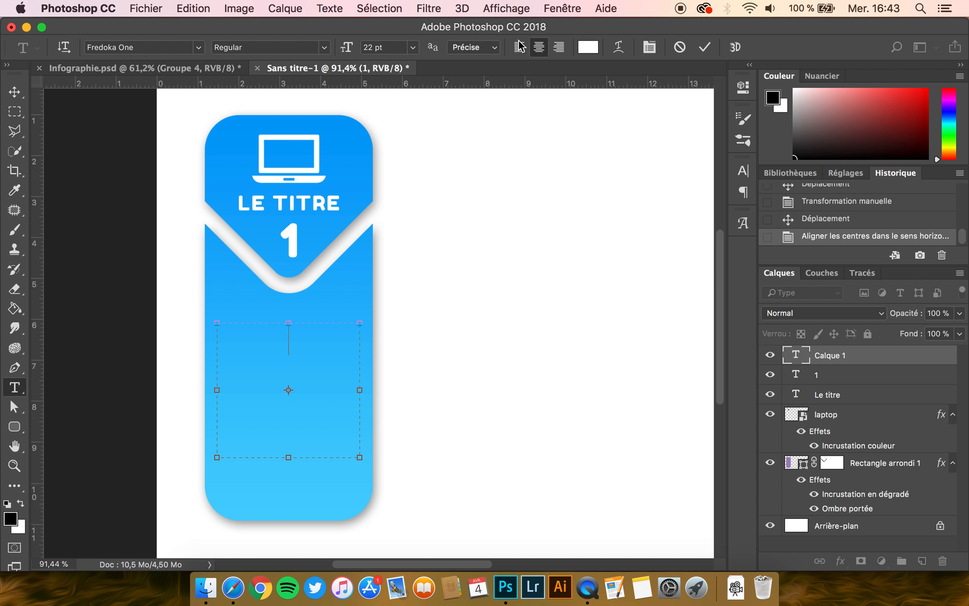
left_click(326, 5)
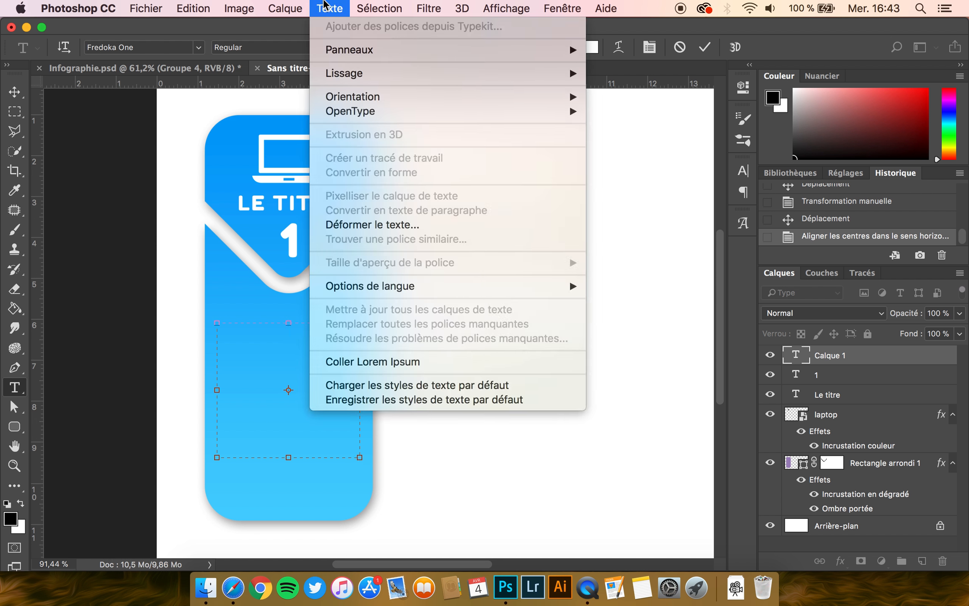
left_click(358, 363)
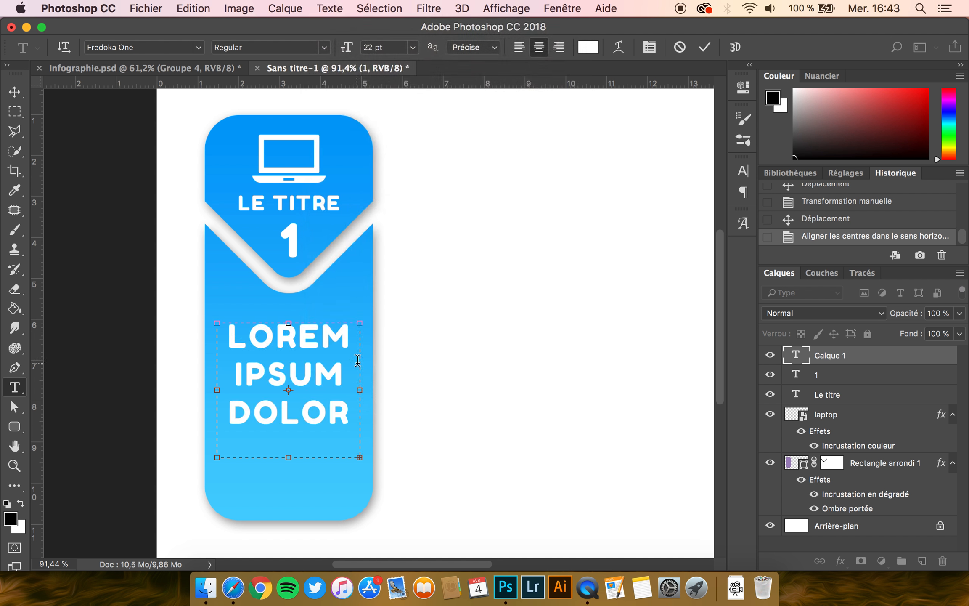
left_click(519, 49)
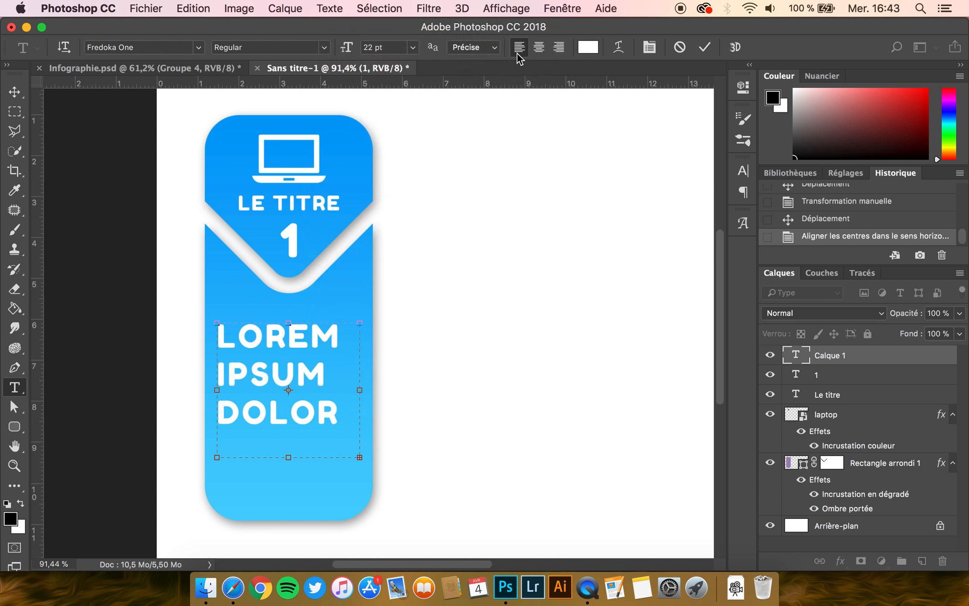
- Set the placeholder paragraph to 9 pt without all caps and move it slightly lower in the panel
left_click(743, 171)
type("100")
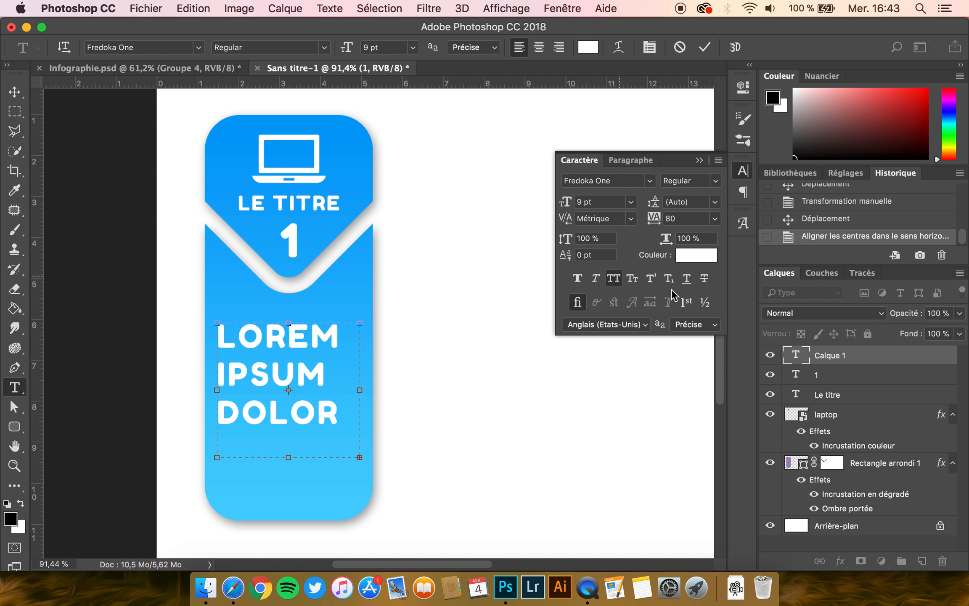
left_click(887, 364)
left_click(600, 201)
type("9")
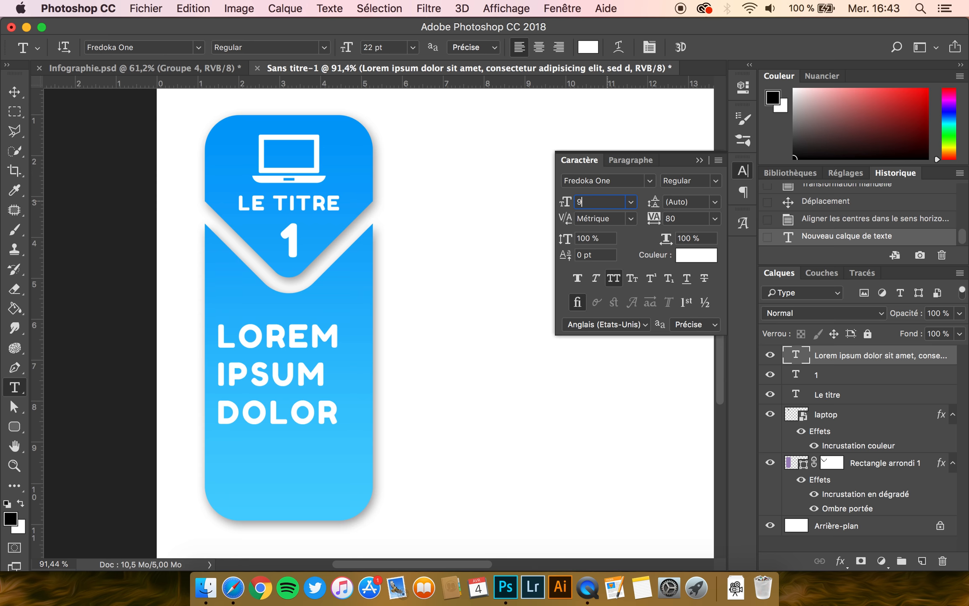
key("Return")
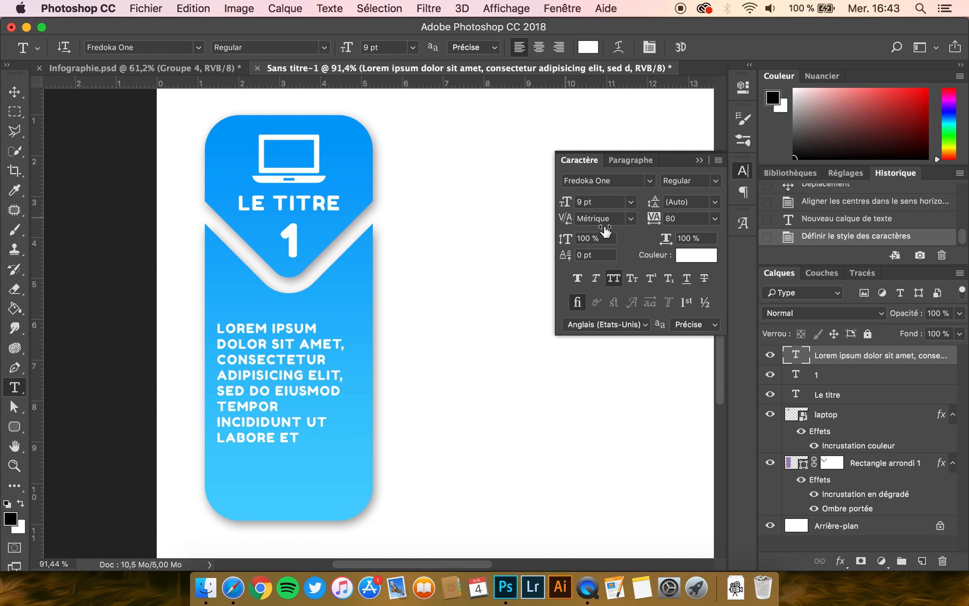
left_click(619, 279)
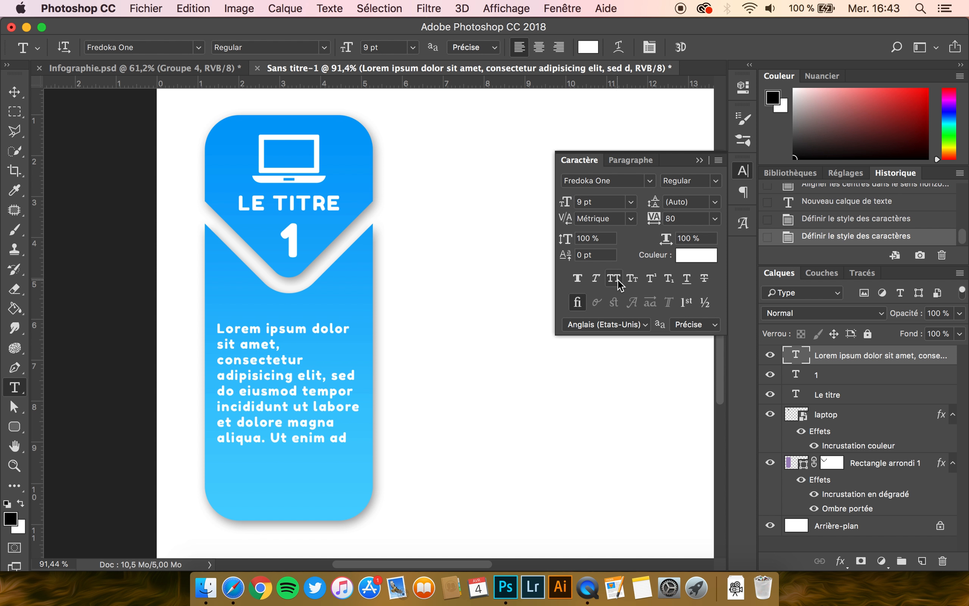
left_click(587, 161)
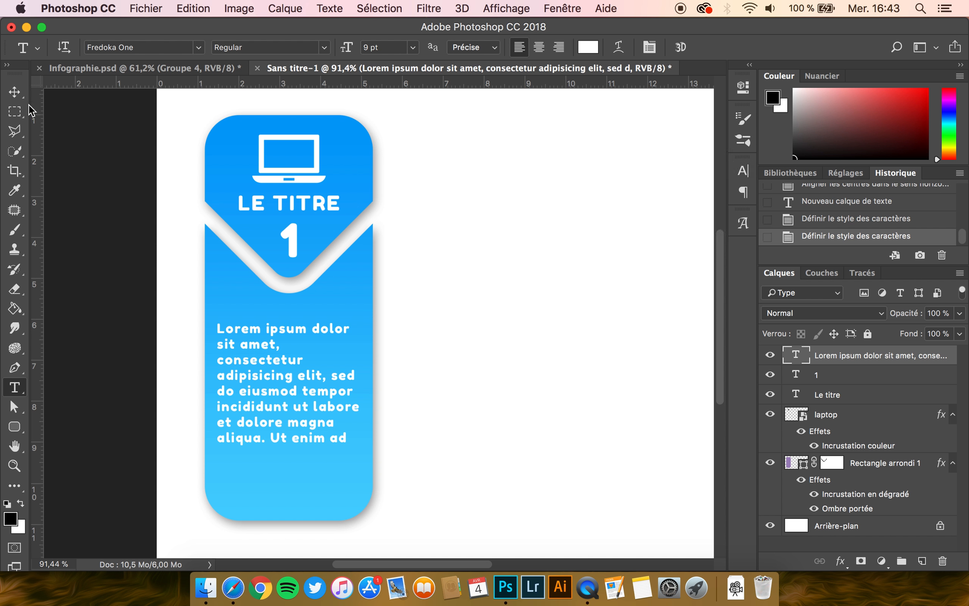
key("v")
left_click_drag(291, 357, 291, 366)
- Add the two-line text "Sous-titre" / "Infographie" above the Lorem Ipsum paragraph in the panel
left_click(15, 387)
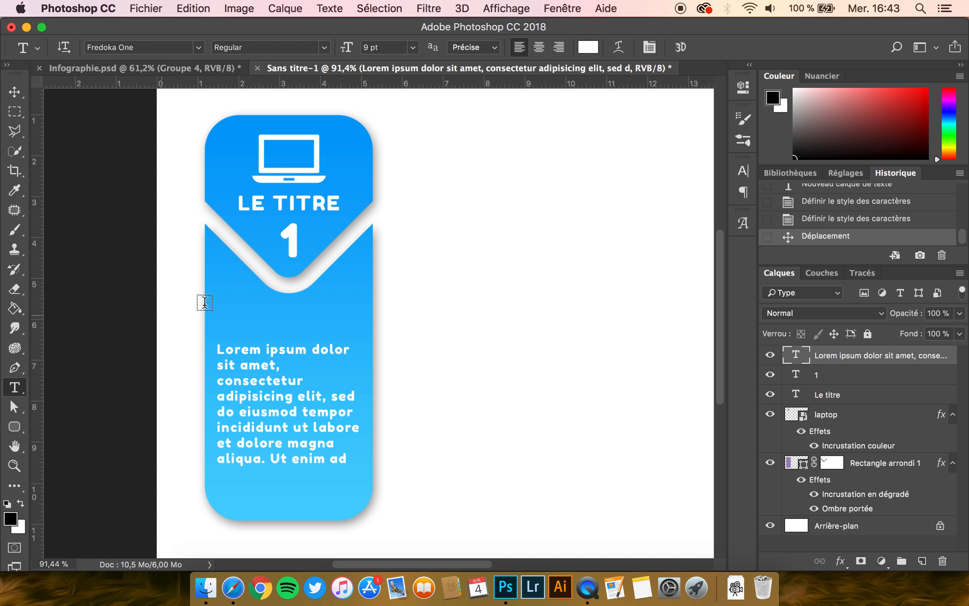
left_click(222, 314)
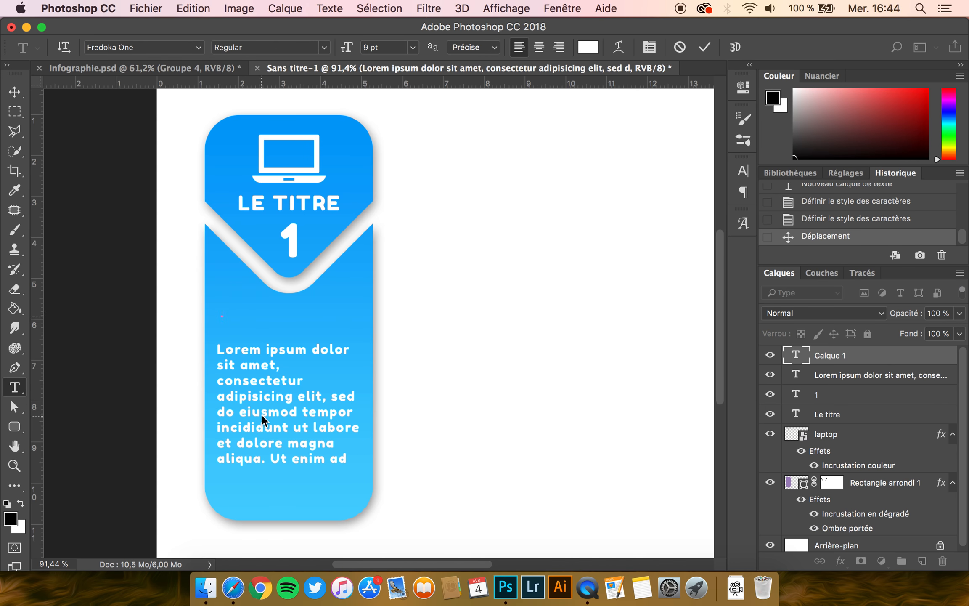
type("Sous-titre")
key("Return")
type("INFOGRA")
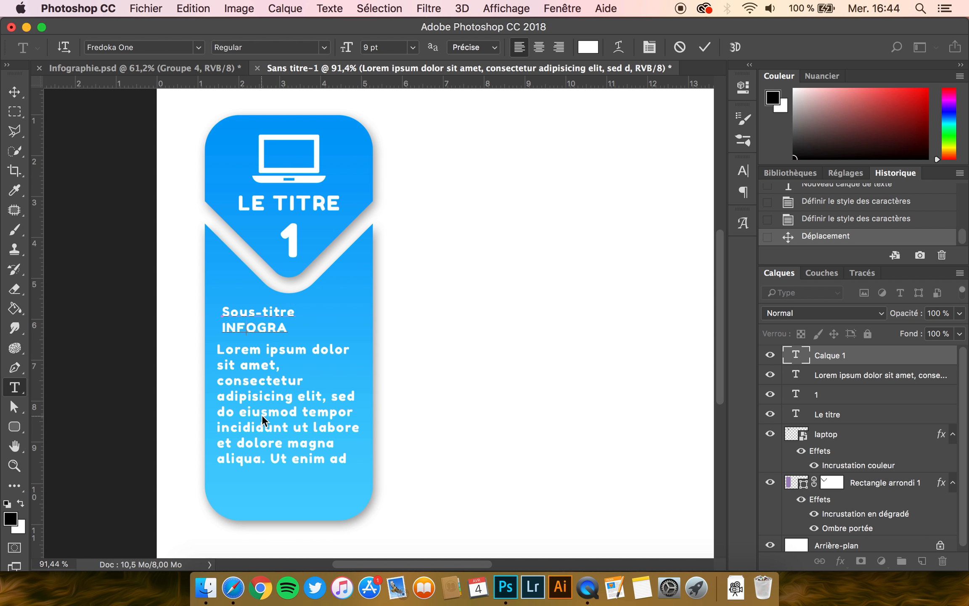
key("BackSpace")
key("BackSpace")
key("BackSpace")
key("BackSpace")
key("BackSpace")
key("BackSpace")
key("BackSpace")
type("Infograpgie")
key("BackSpace")
key("BackSpace")
key("BackSpace")
type("gie")
key("BackSpace")
key("BackSpace")
key("BackSpace")
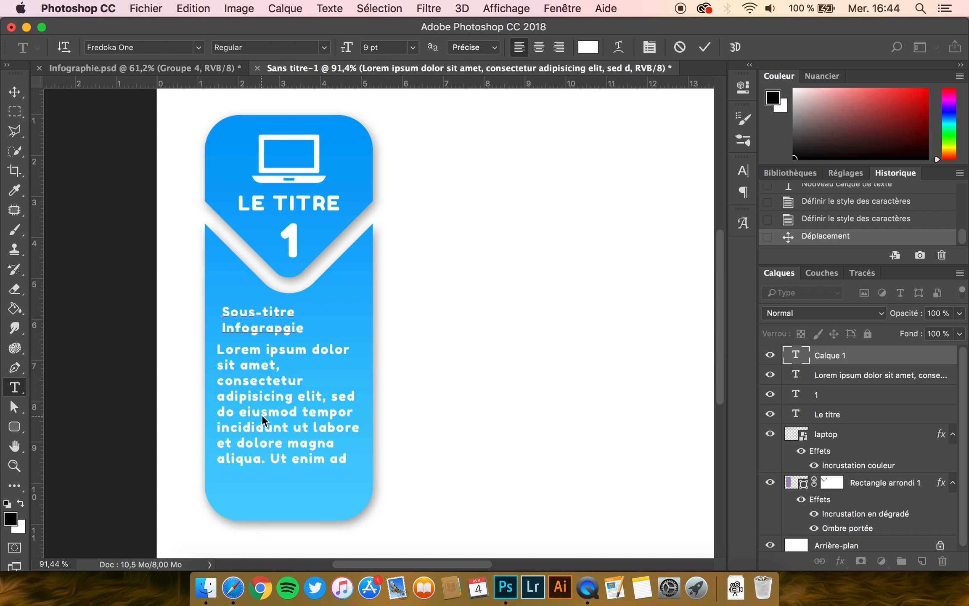
type("hie")
left_click(14, 92)
- Set the subtitle's font size to 12 pt and turn on all caps
left_click(737, 176)
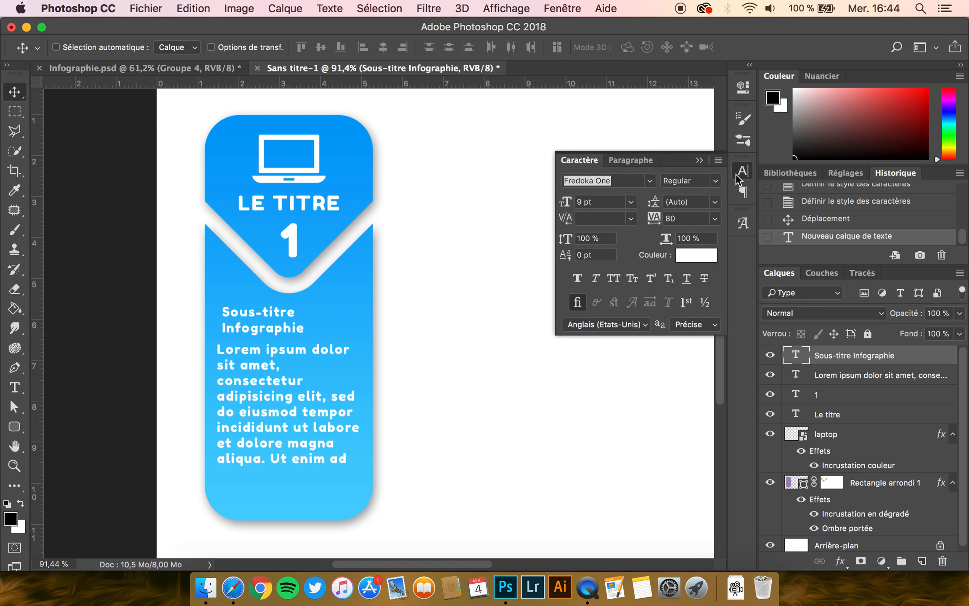
left_click(598, 202)
type("12")
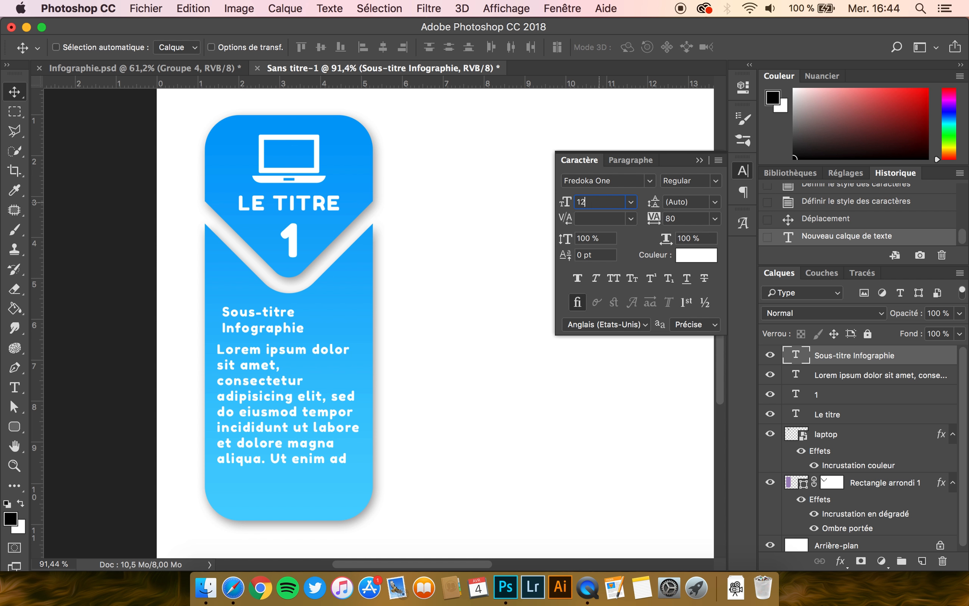
key("Return")
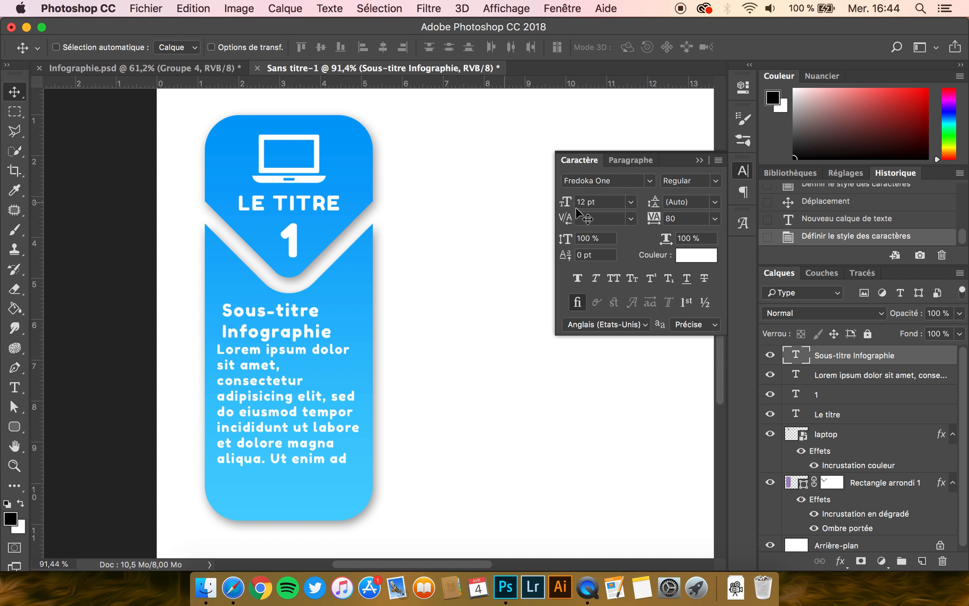
left_click(614, 279)
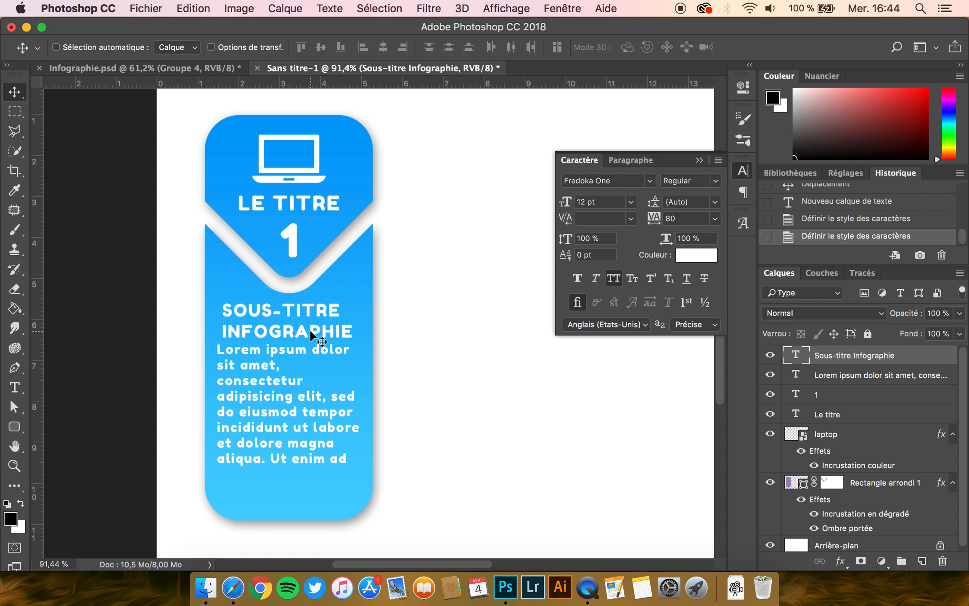
- Align the horizontal centres of the subtitle, the paragraph and the blue panel
left_click(856, 381, "shift")
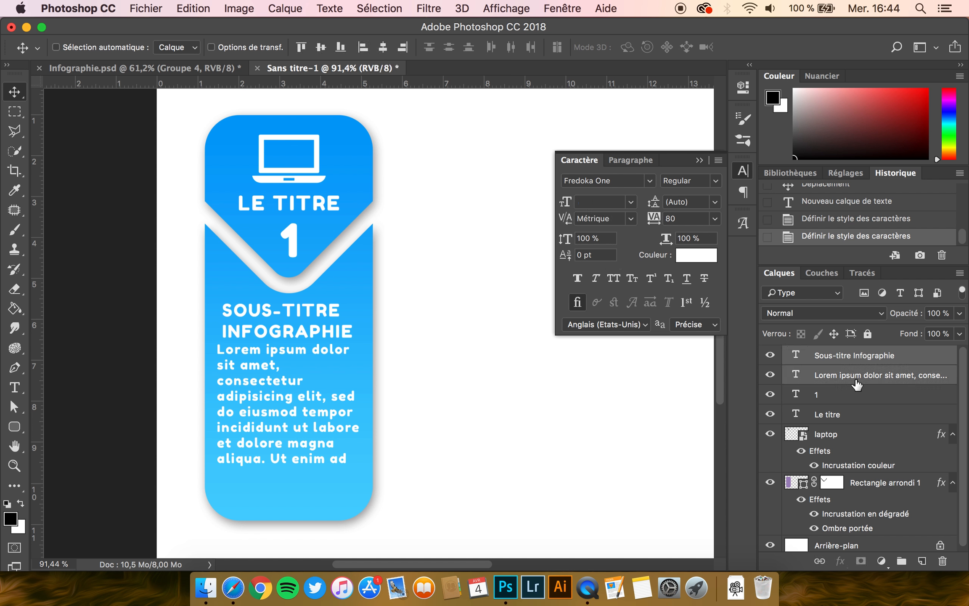
left_click(867, 488, "super")
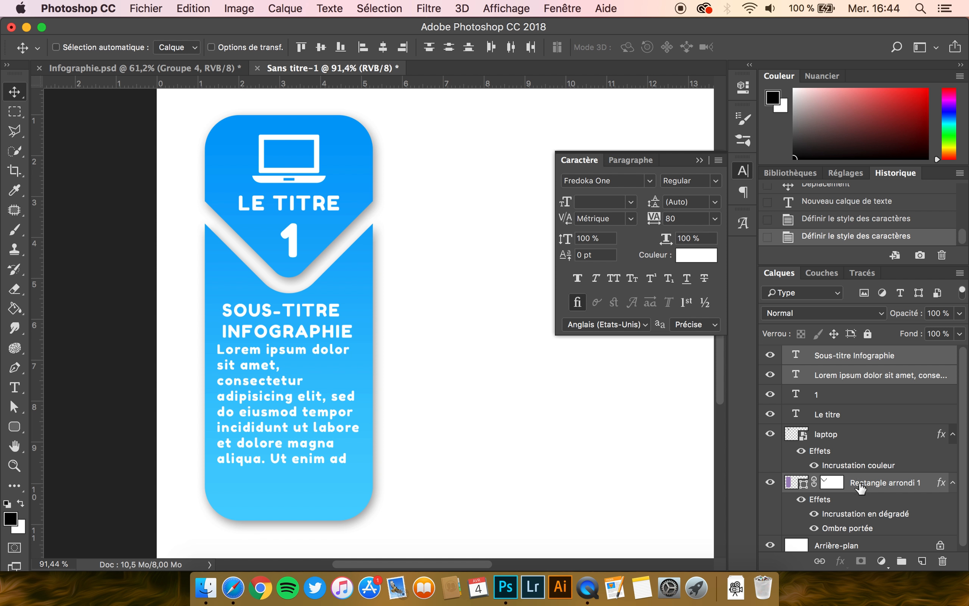
left_click(384, 47)
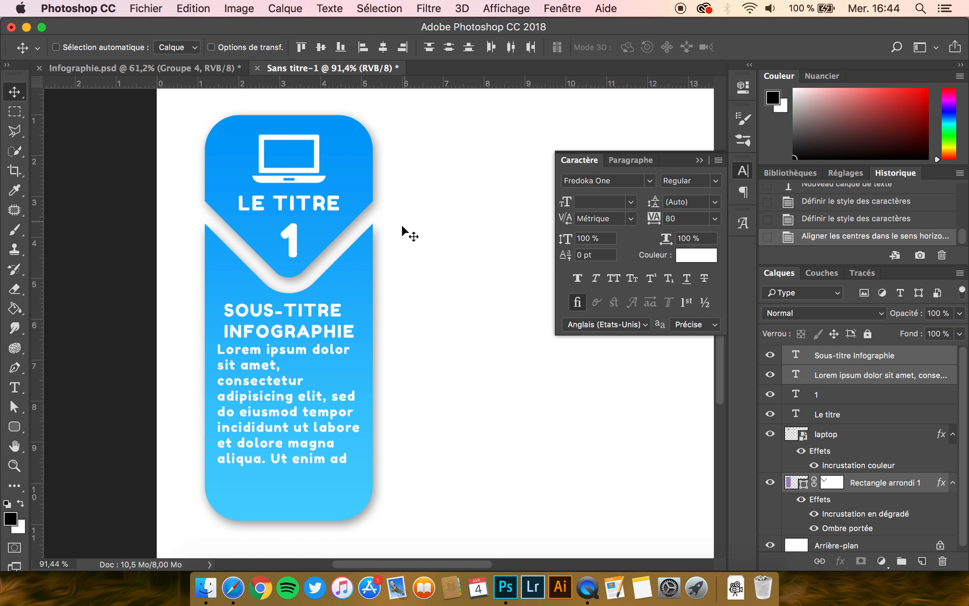
- Move the subtitle left until its edge lines up with the left edge of the paragraph
left_click(847, 359)
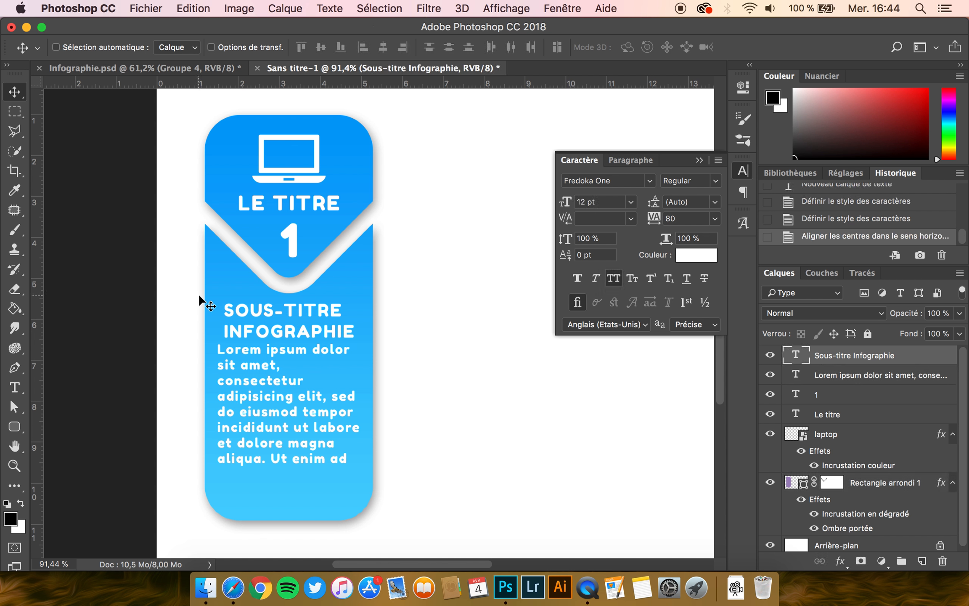
scroll(257, 304, "up", 5)
scroll(259, 307, "left", 2)
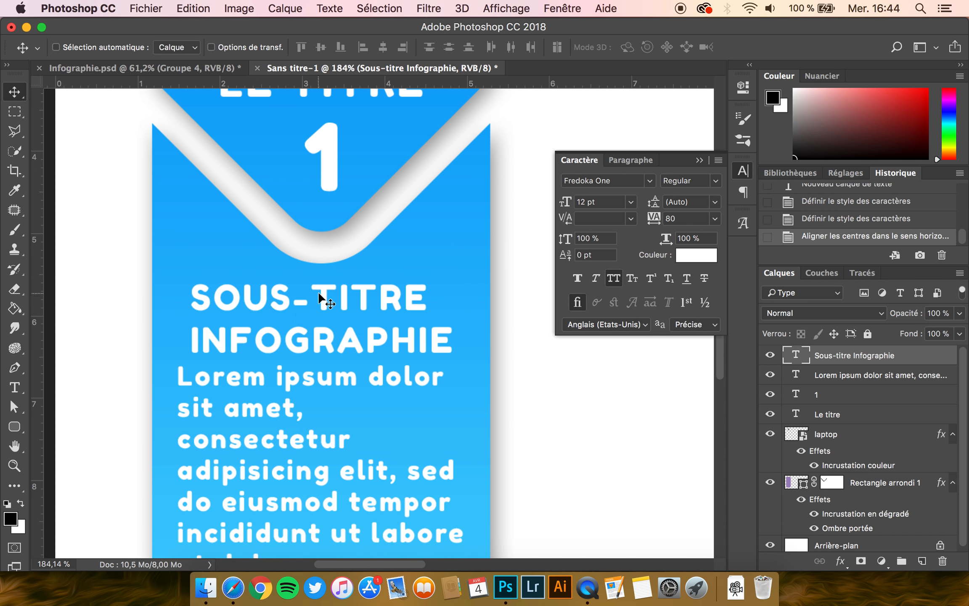
left_click_drag(313, 293, 305, 292)
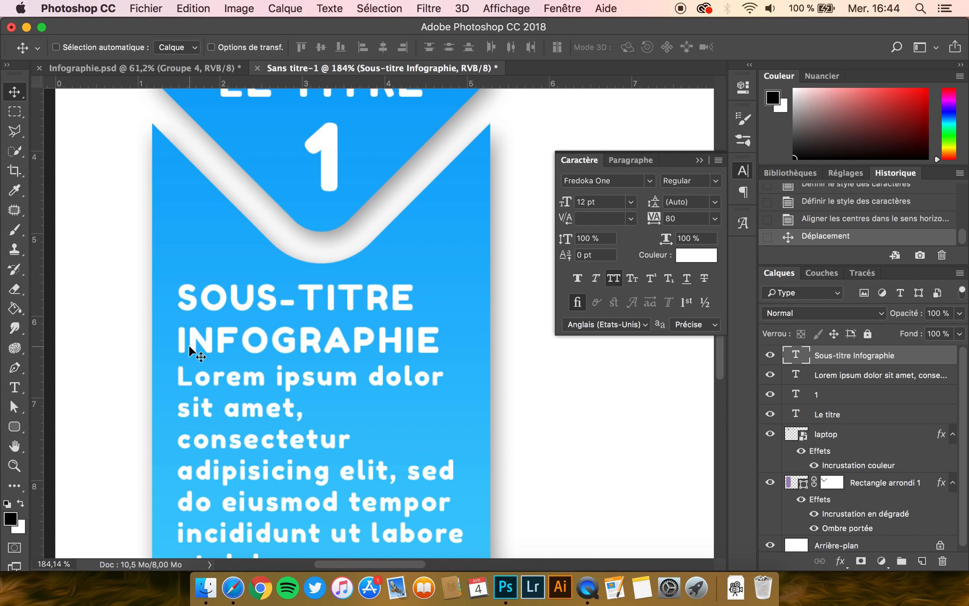
scroll(190, 346, "down", 3)
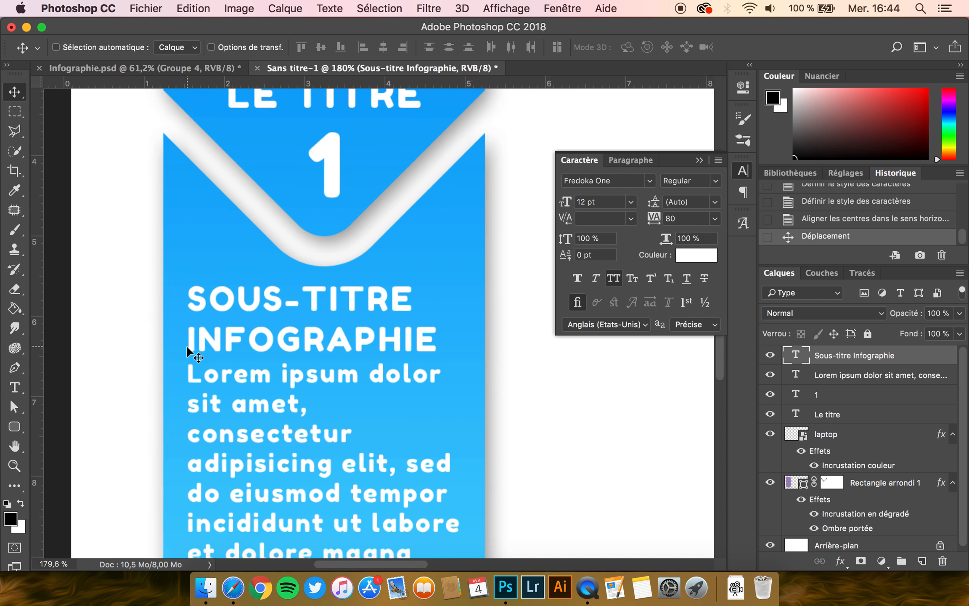
scroll(186, 345, "down", 1)
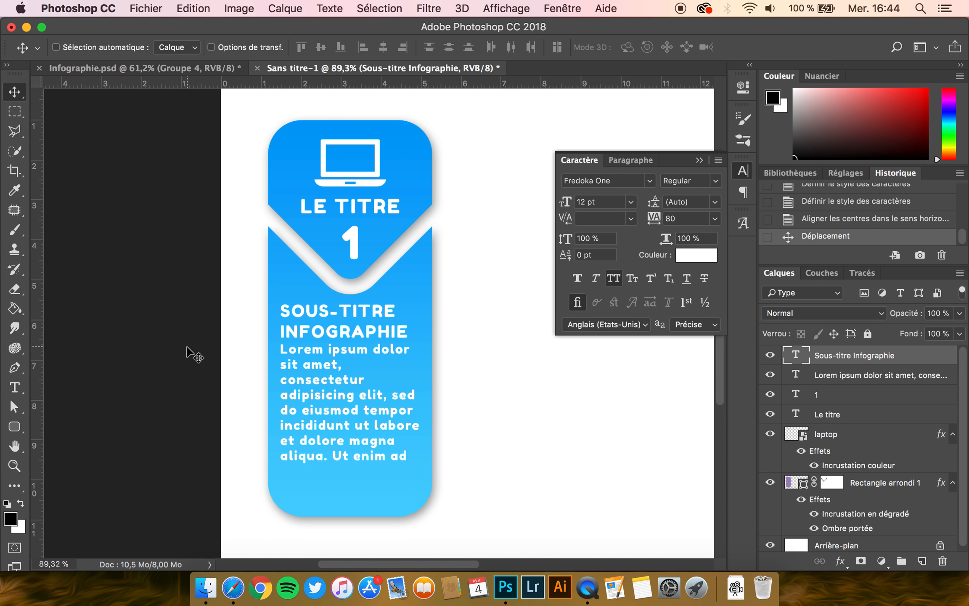
- Nudge the subtitle and the paragraph down together, further away from the V-shaped gap
left_click(844, 379, "shift")
key("Down")
key("Down")
key("Down")
key("Down")
key("Down")
key("Down")
key("Down")
key("Down")
key("Down")
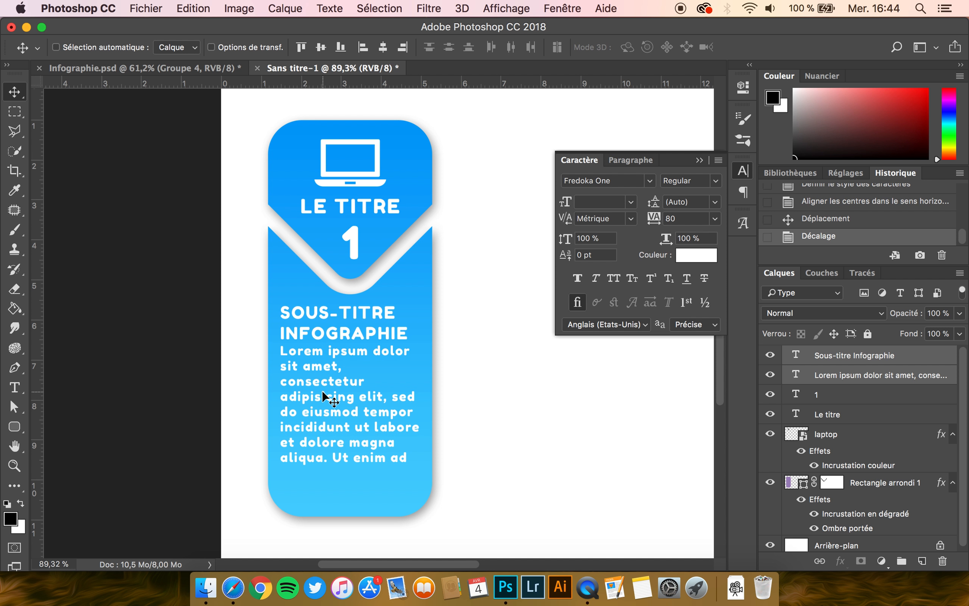
key("Down")
key("Down")
key("Down")
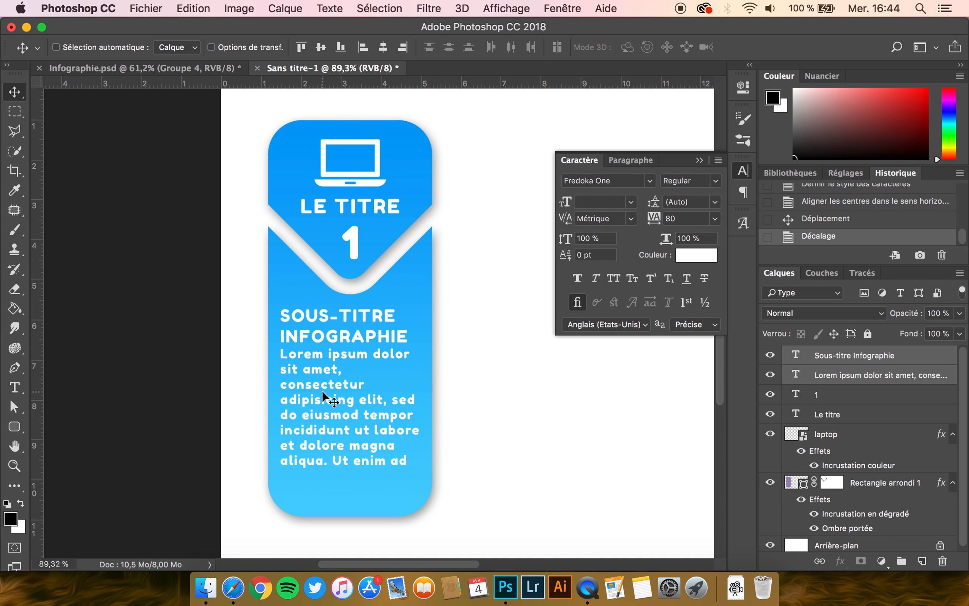
- Nudge only the paragraph slightly down to leave more space beneath the subtitle
left_click(888, 381)
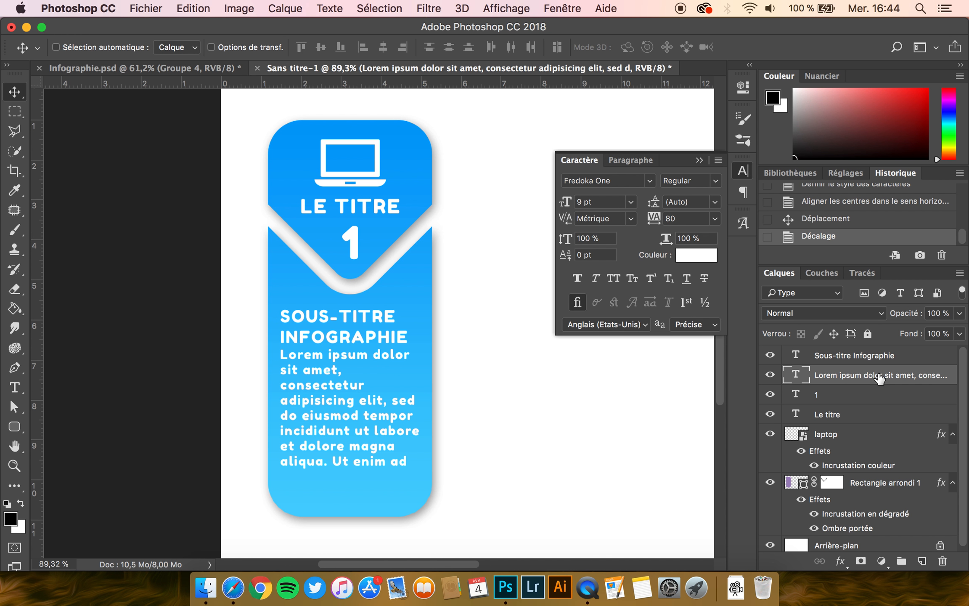
key("Down")
key("Down")
key("Down")
key("Down")
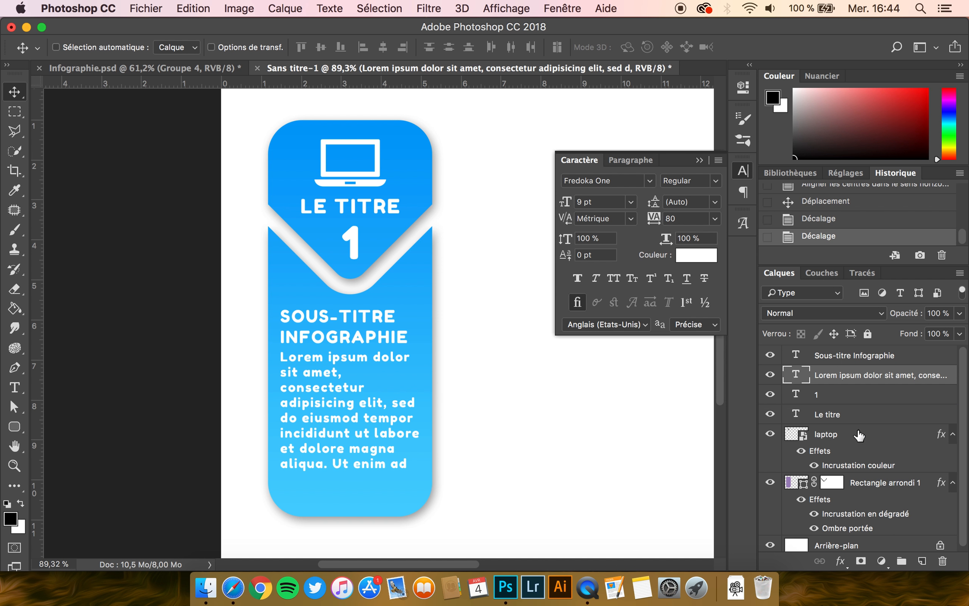
- Draw a circle about 48 px in diameter below the paragraph and fill it with a medium blue
left_click(15, 427)
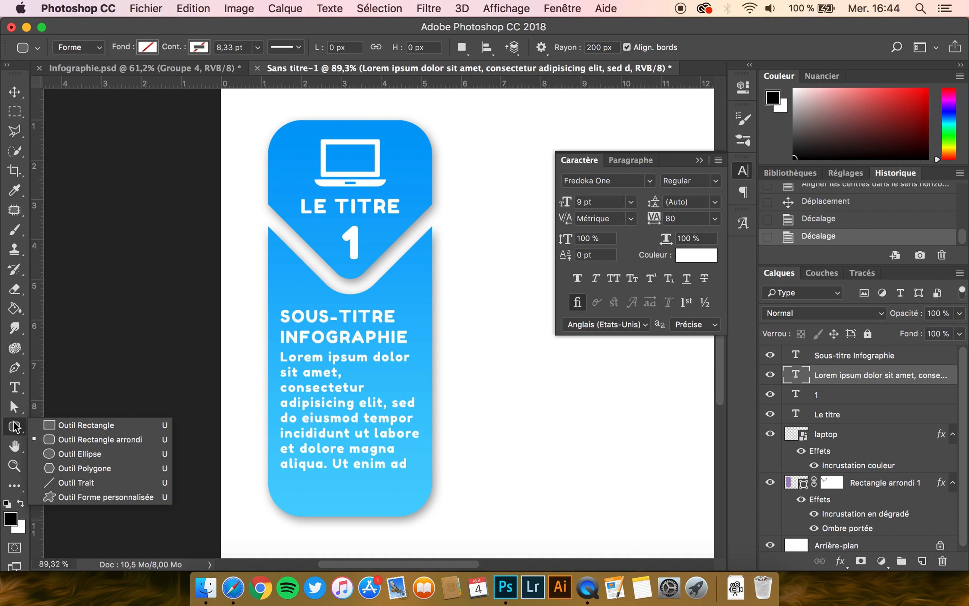
left_click(76, 451)
left_click_drag(329, 482, 345, 490)
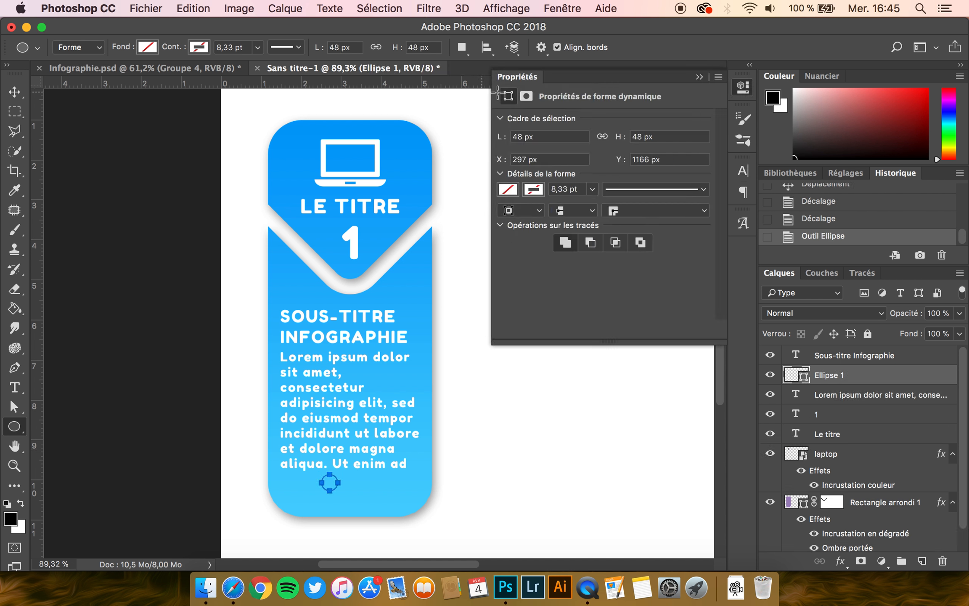
left_click(148, 47)
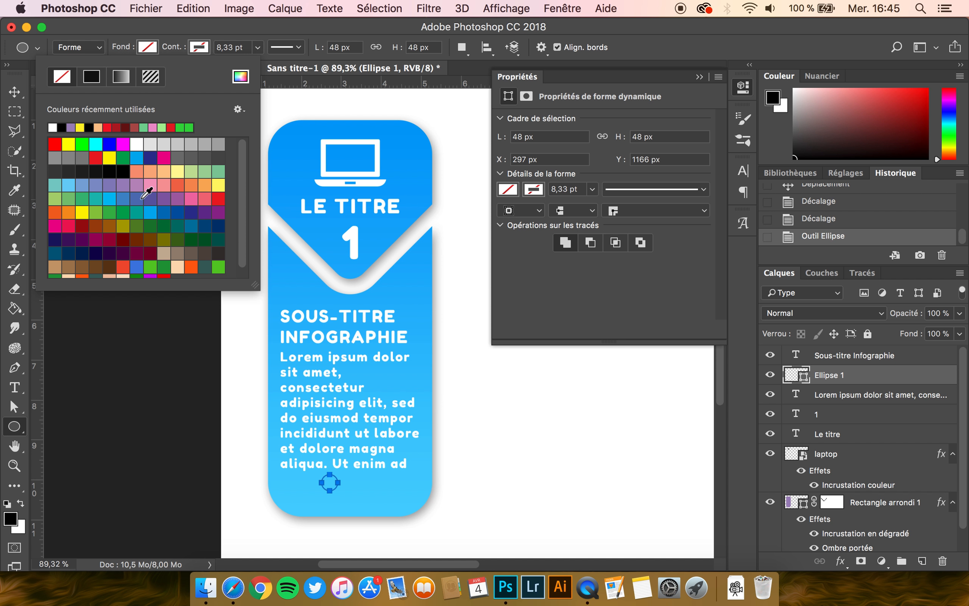
left_click(137, 198)
left_click(516, 73)
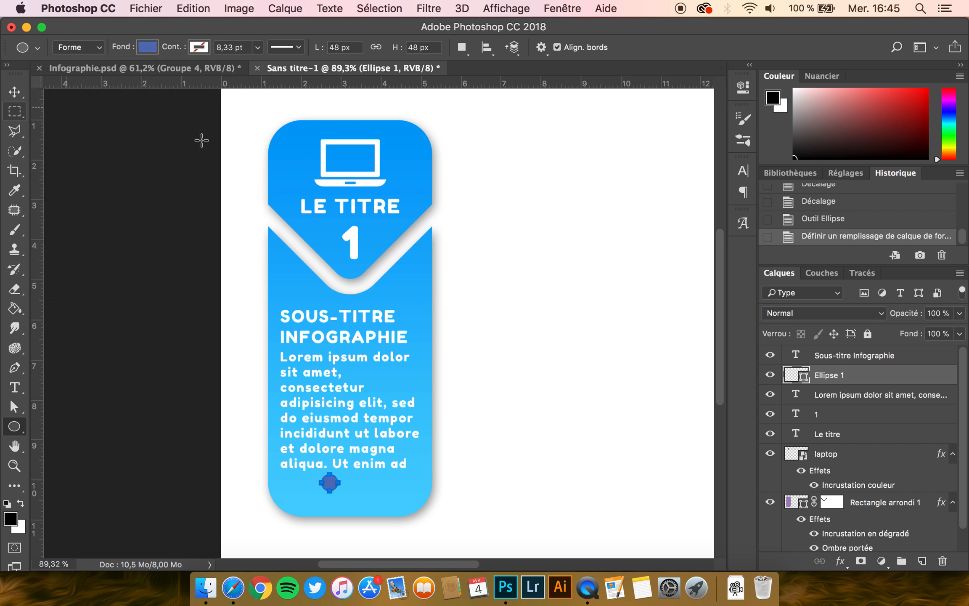
- Centre the circle horizontally on the rounded rectangle panel and move it down towards the panel's lower edge
scroll(964, 425, "down", 1)
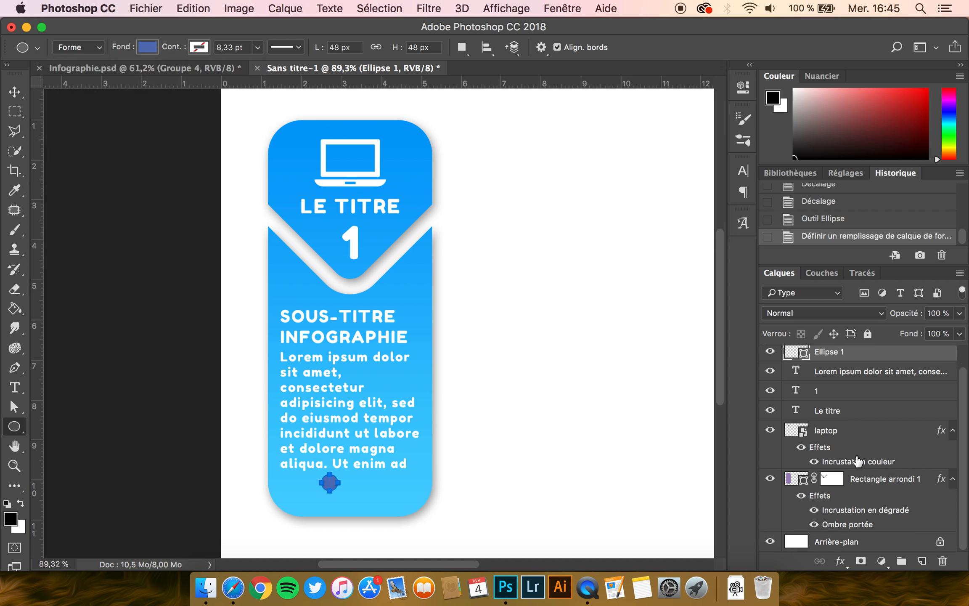
left_click(878, 486, "super")
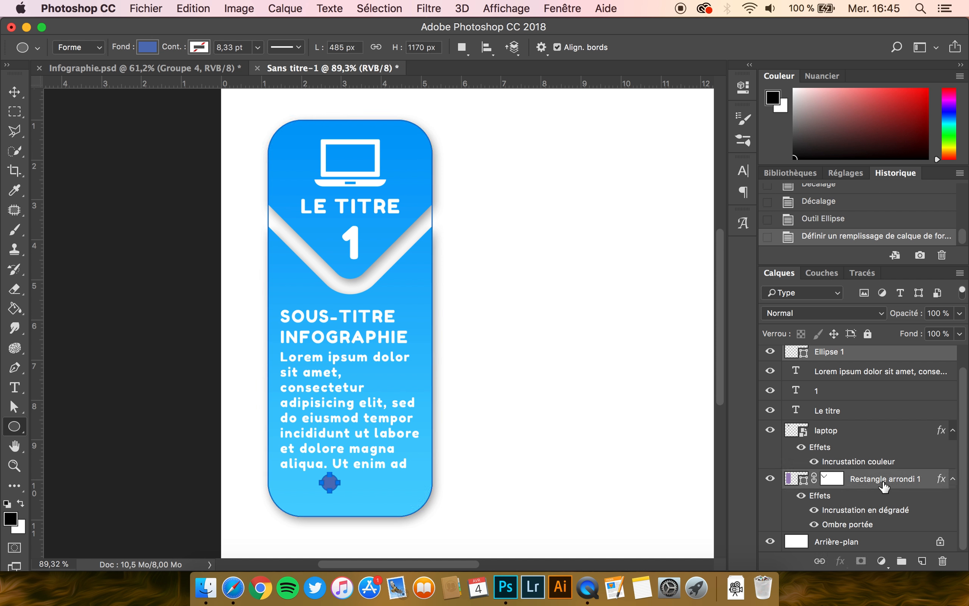
left_click(5, 90)
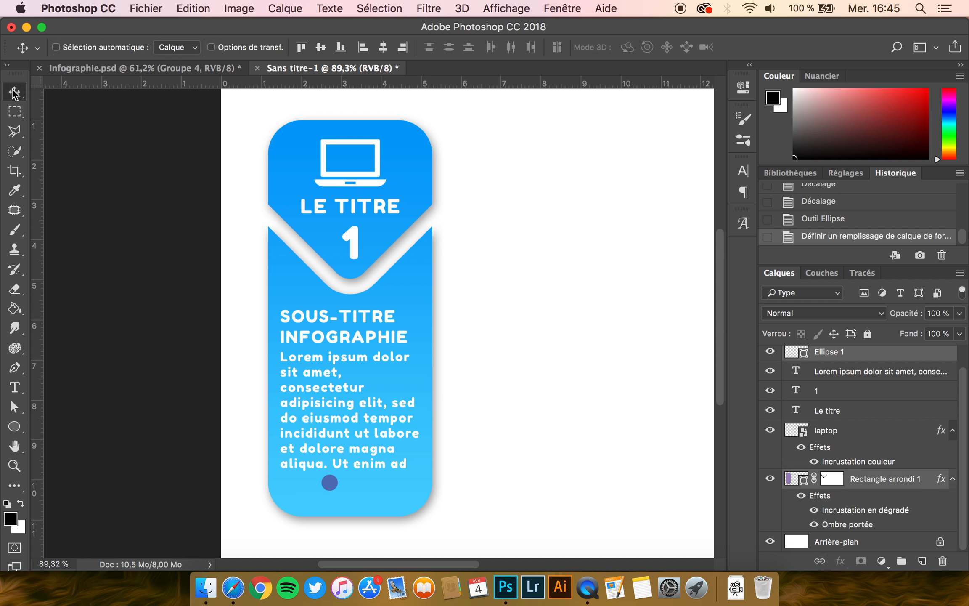
left_click(388, 45)
left_click(854, 360)
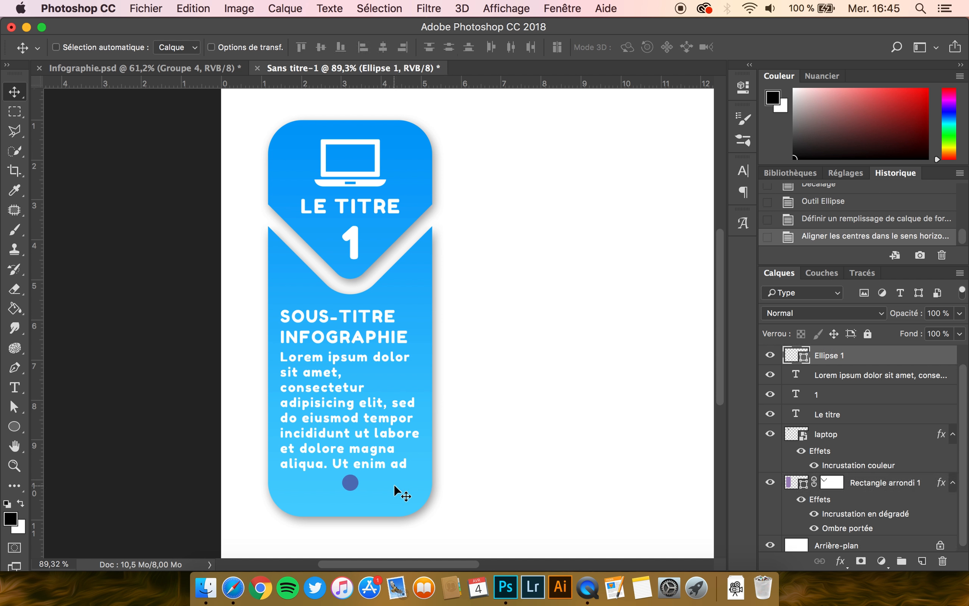
left_click_drag(351, 479, 352, 491)
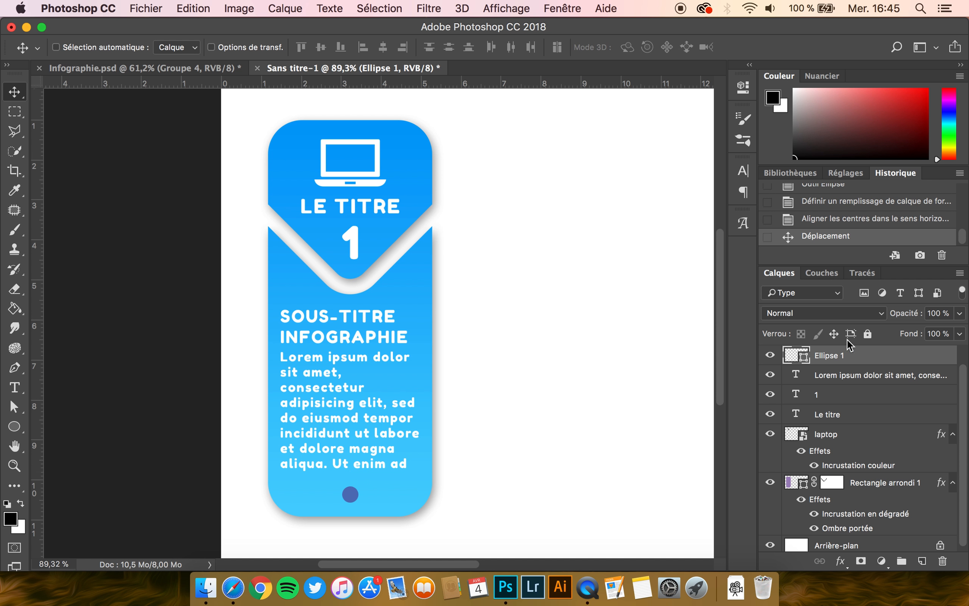
- Replace the circle layer with a matching round hole by painting its outline selection black on the panel's layer mask
left_click(799, 361, "super")
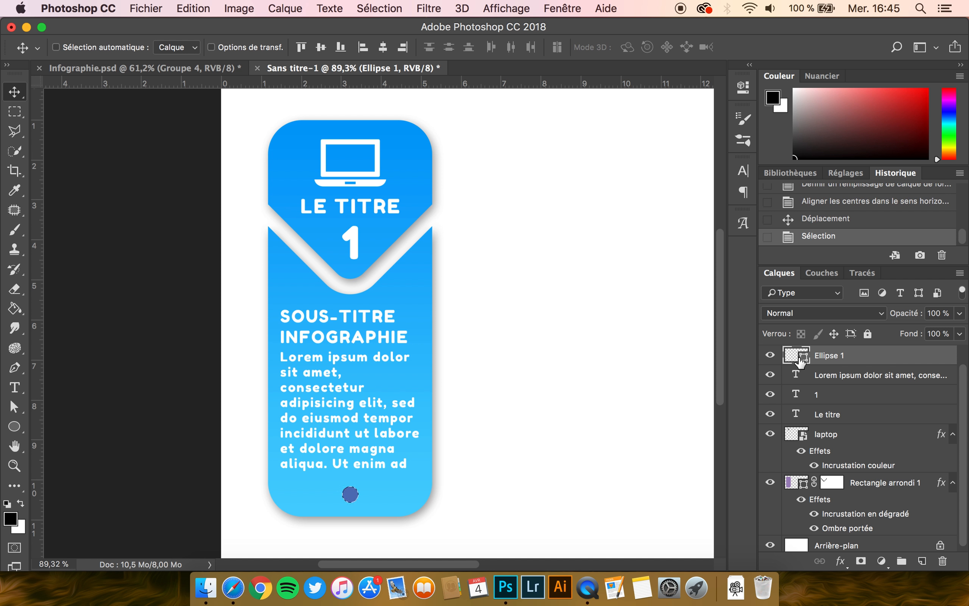
left_click(942, 564)
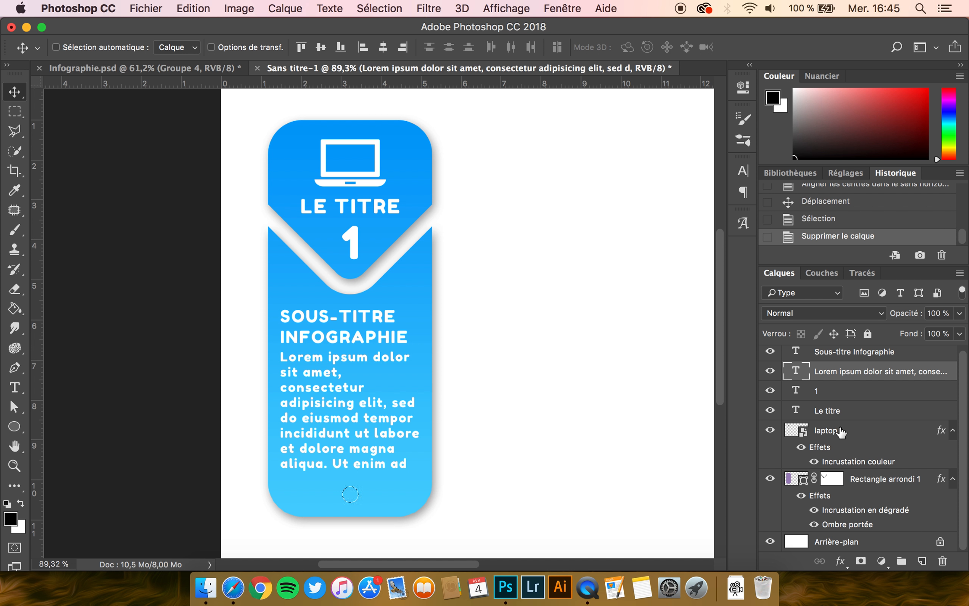
left_click(833, 484)
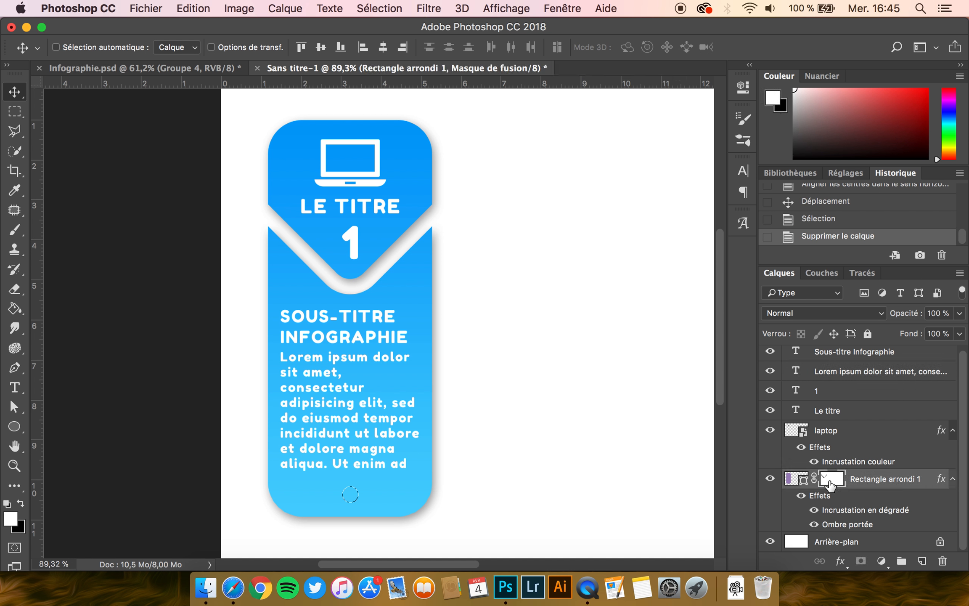
left_click(14, 231)
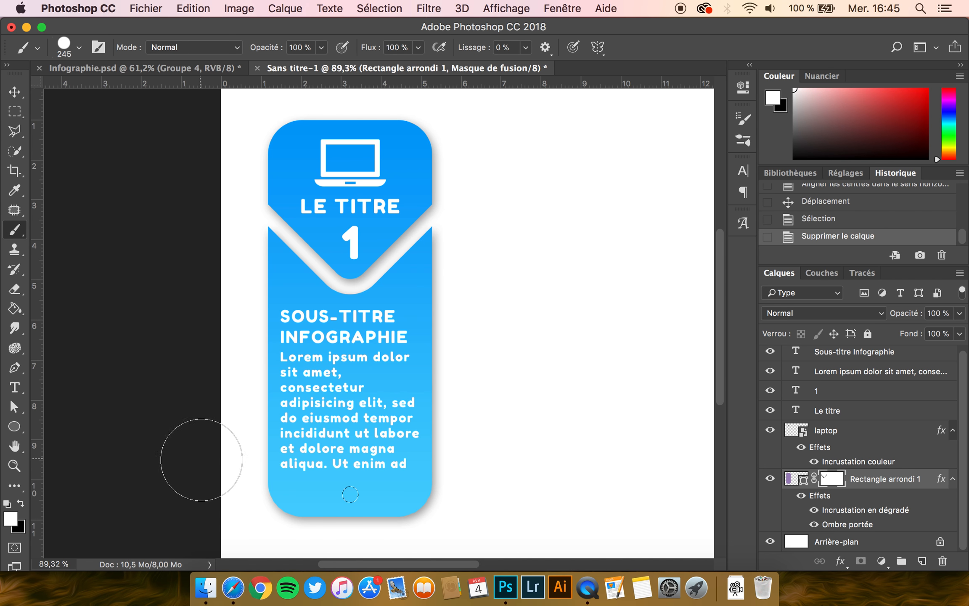
left_click(354, 493)
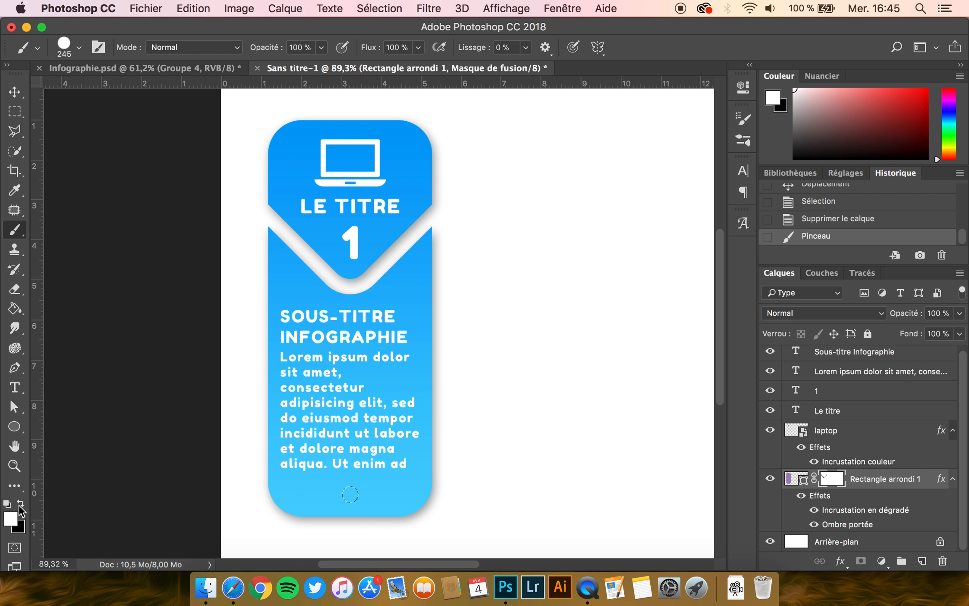
left_click(20, 503)
left_click(350, 494)
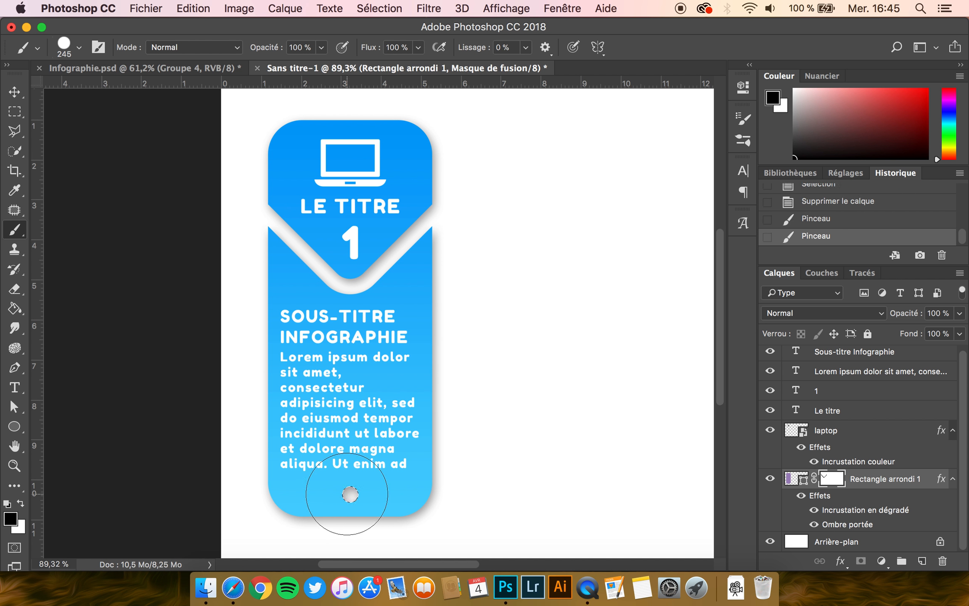
- Deselect the hole outline and scale the number 1 down slightly so it fits within the V-shaped tip
key("super+d")
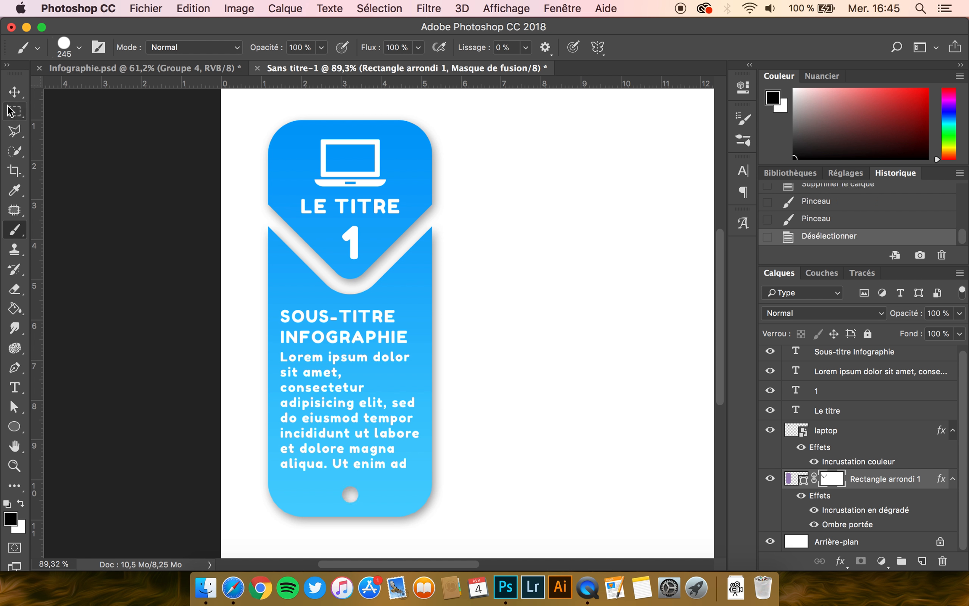
left_click(14, 92)
scroll(859, 436, "up", 1)
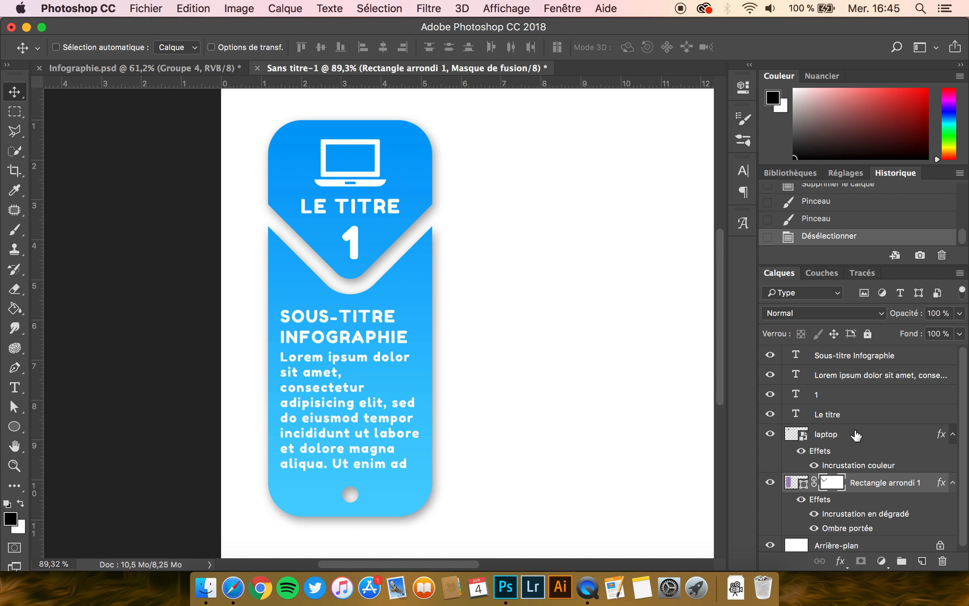
left_click(844, 398)
key("super+t")
left_click_drag(364, 219, 361, 227)
key("Return")
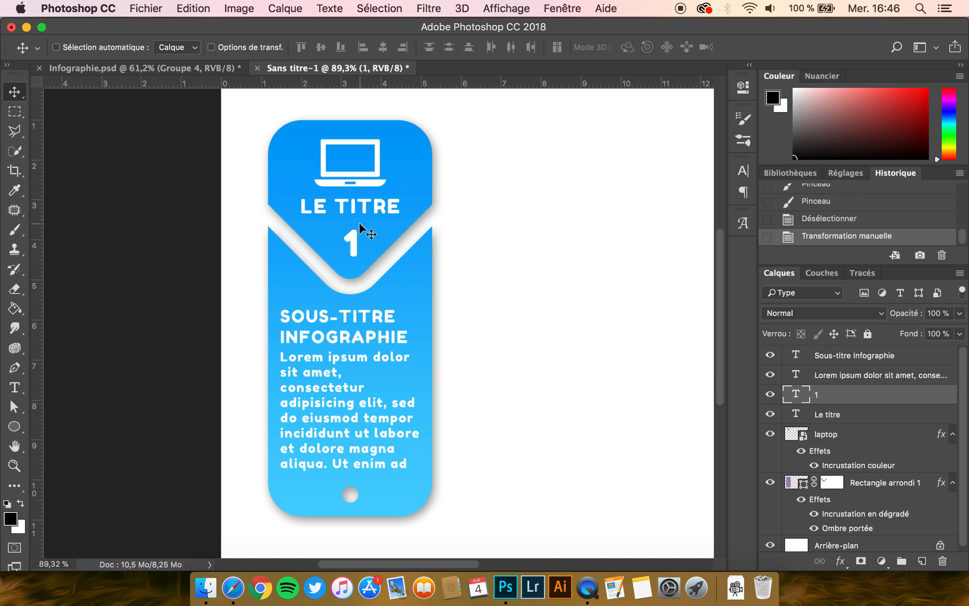
- Group all the panel's layers, from the subtitle text down to the rounded rectangle, leaving out the background
scroll(481, 303, "down", 2)
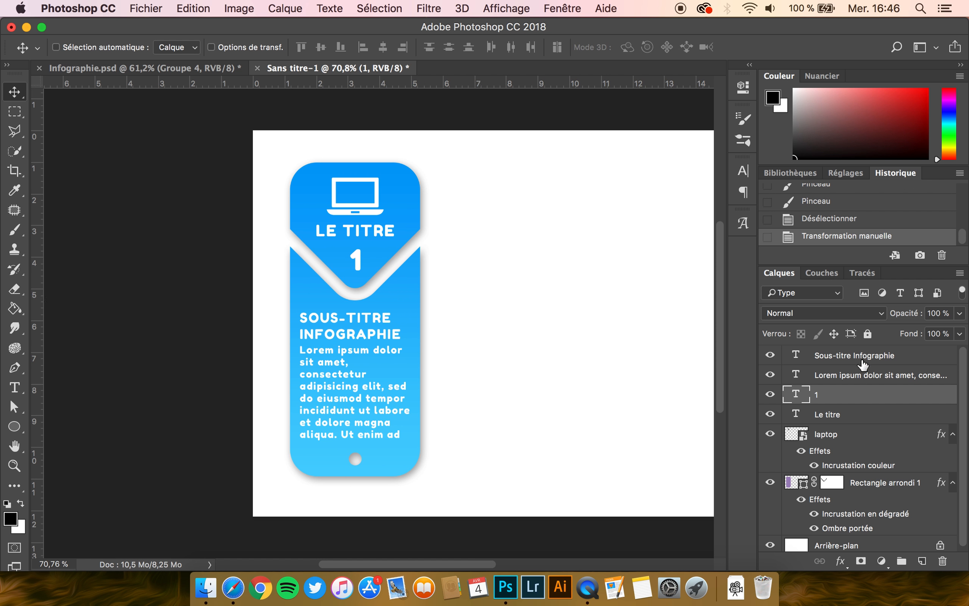
left_click(862, 367)
scroll(871, 442, "down", 1)
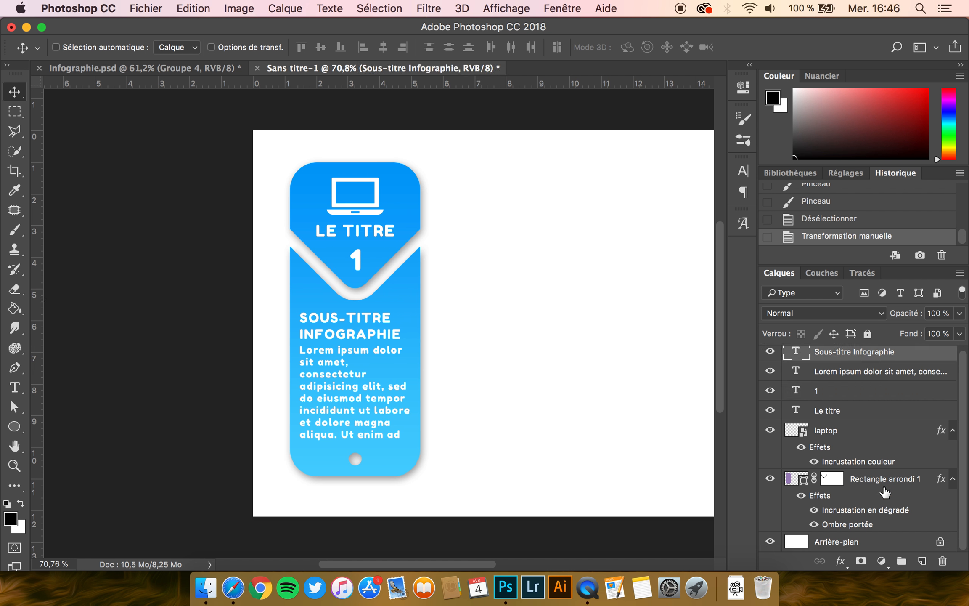
left_click(889, 488, "shift")
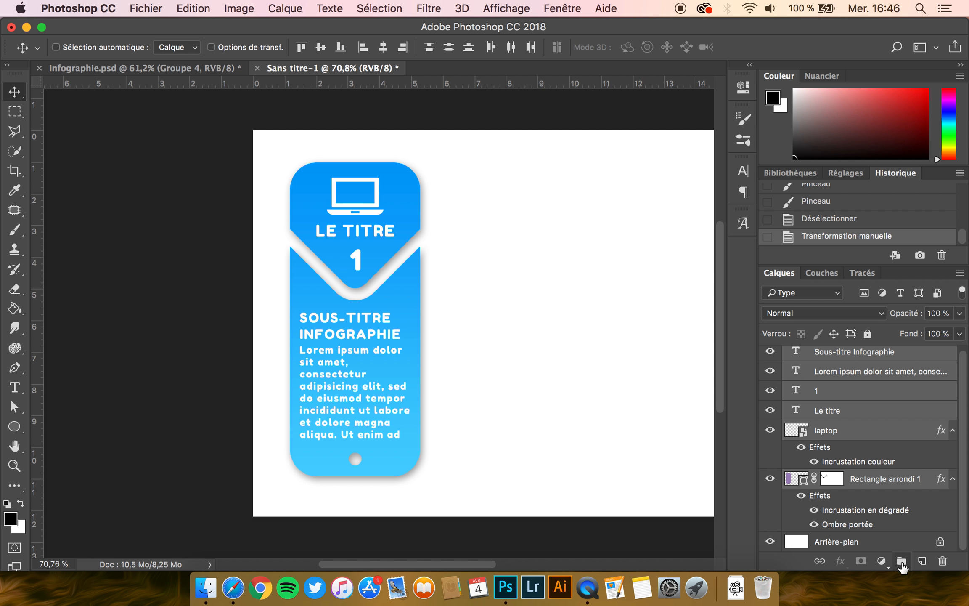
left_click(902, 562)
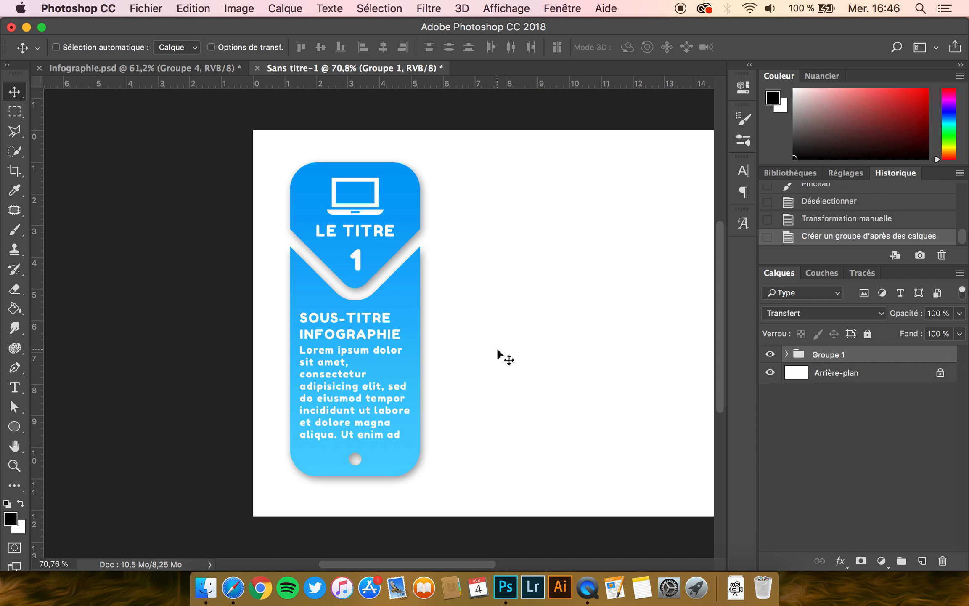
- Duplicate the panel group three times in a horizontal row to the right, with 0,75 cm gaps between panels
scroll(498, 353, "down", 2)
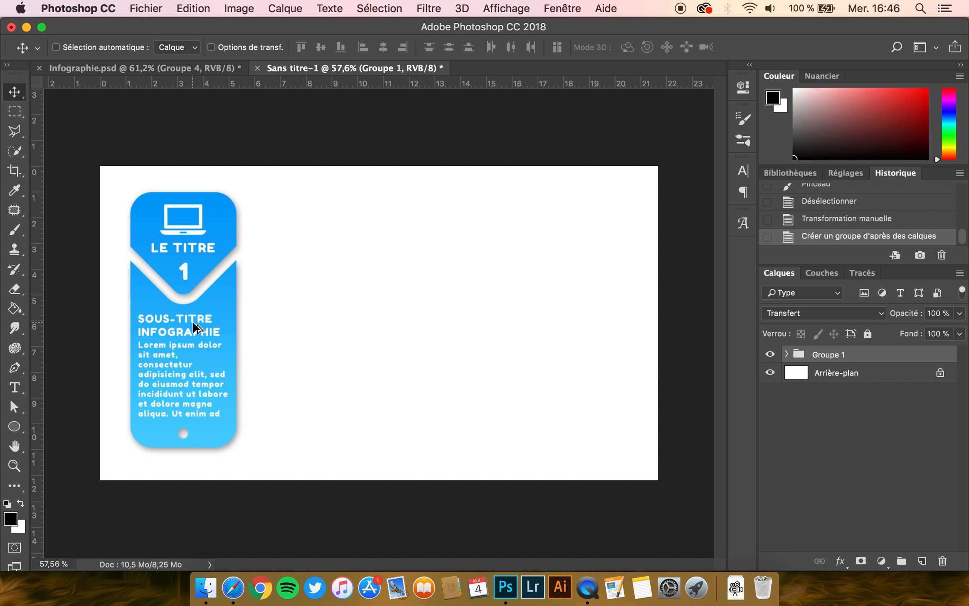
left_click_drag(193, 323, 445, 340)
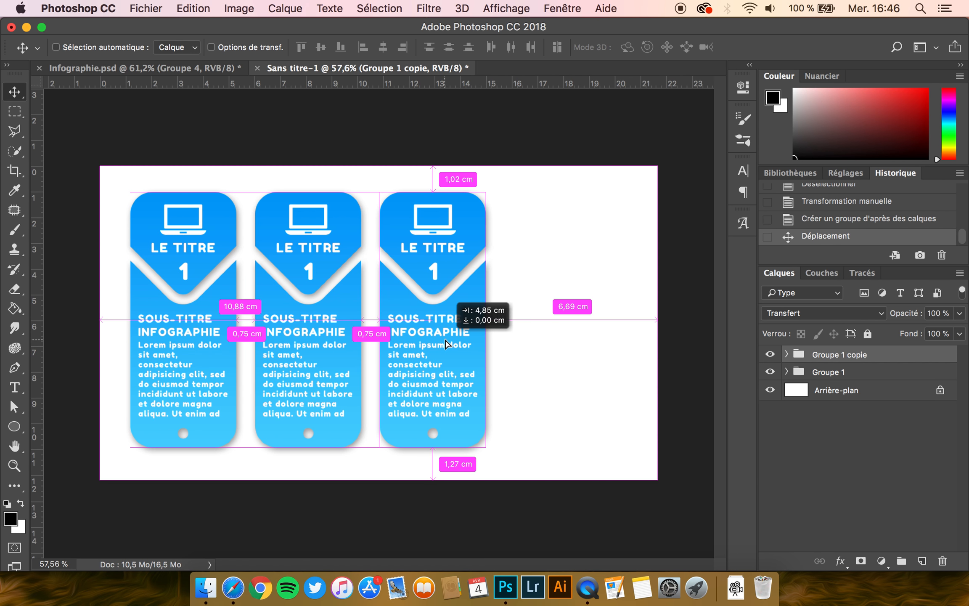
left_click_drag(445, 341, 530, 335)
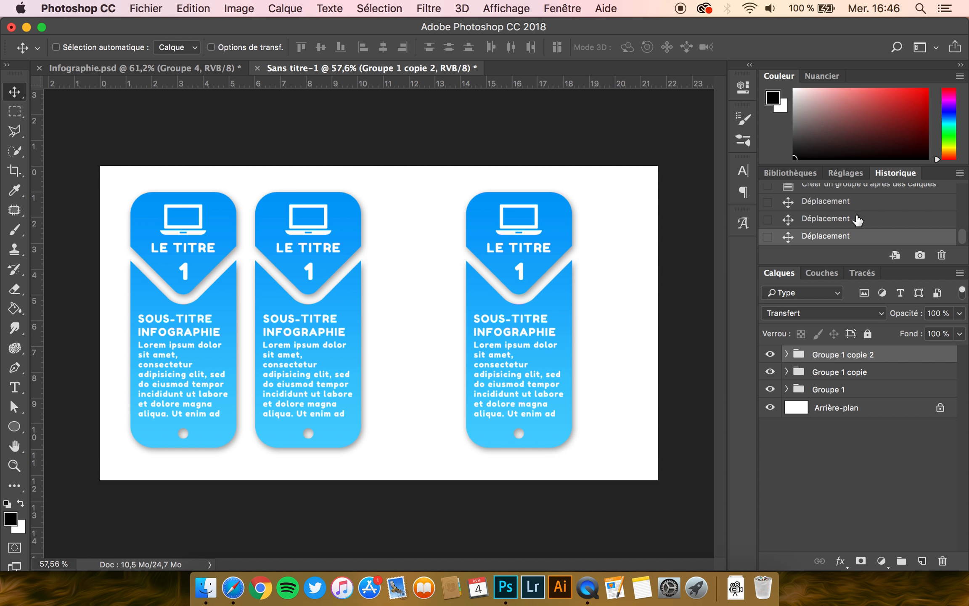
left_click(839, 219)
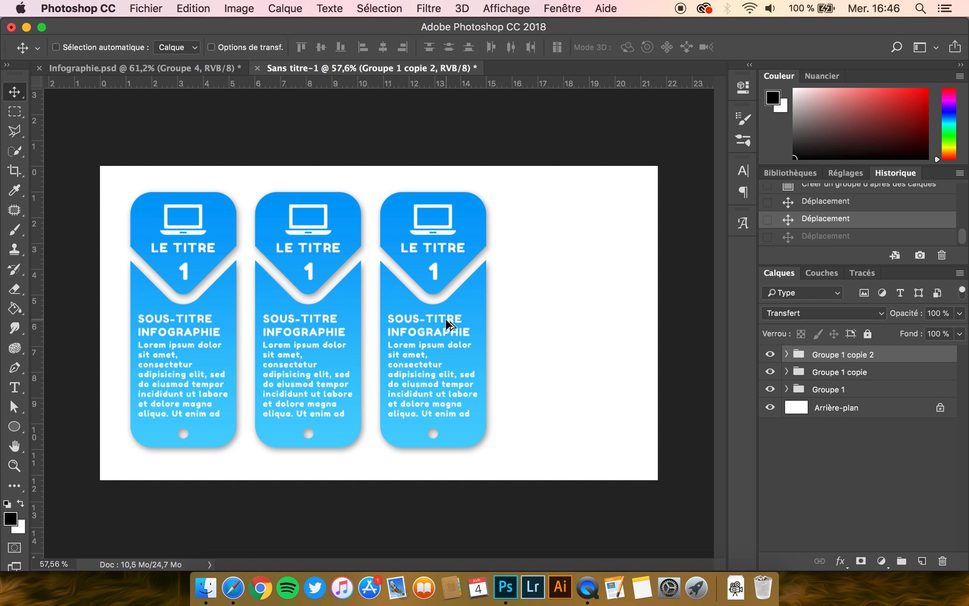
left_click_drag(446, 317, 573, 322)
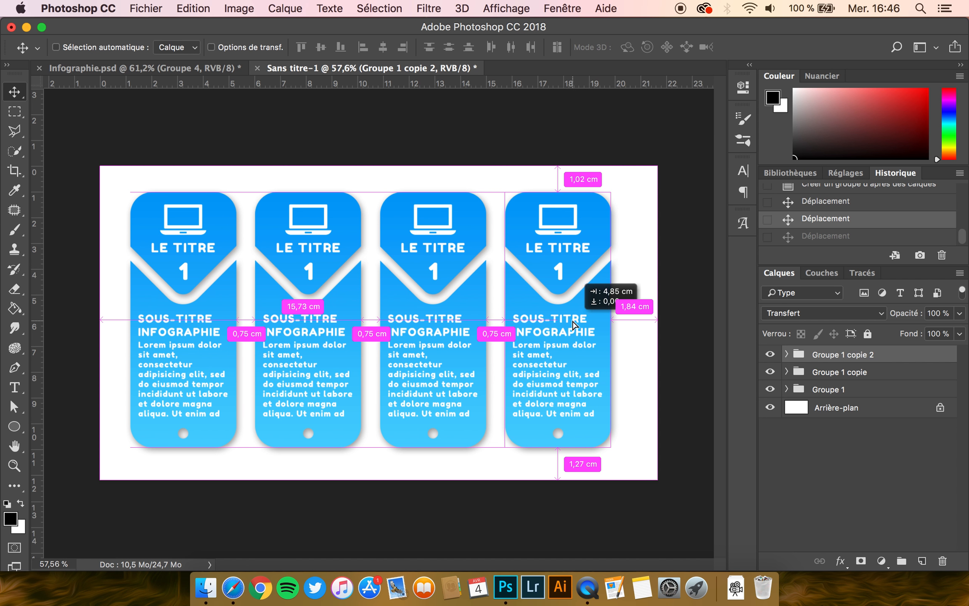
left_click_drag(573, 322, 572, 320)
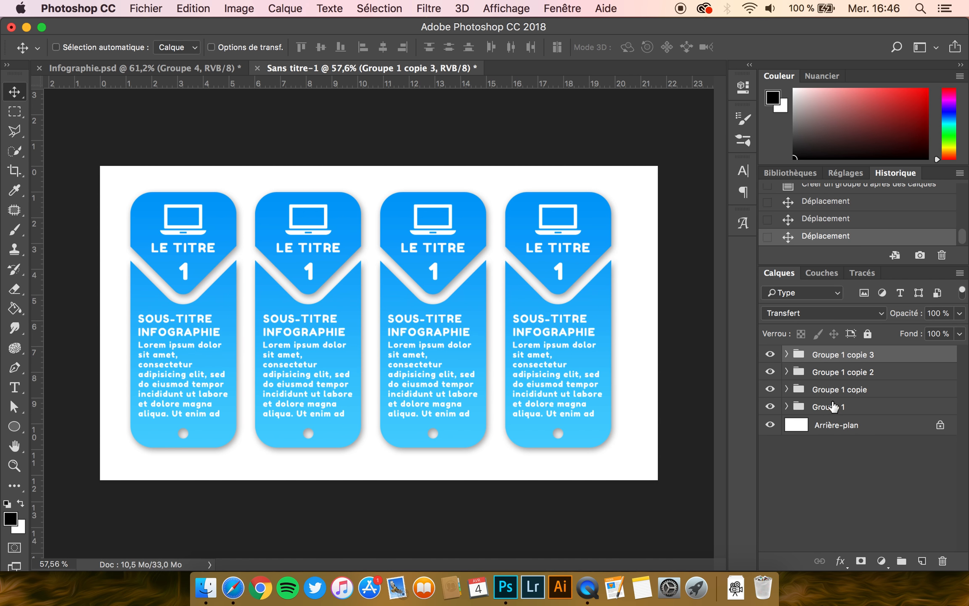
- Shift the last panel slightly to the right and distribute the horizontal centres of all four panel groups evenly
left_click_drag(566, 349, 585, 354)
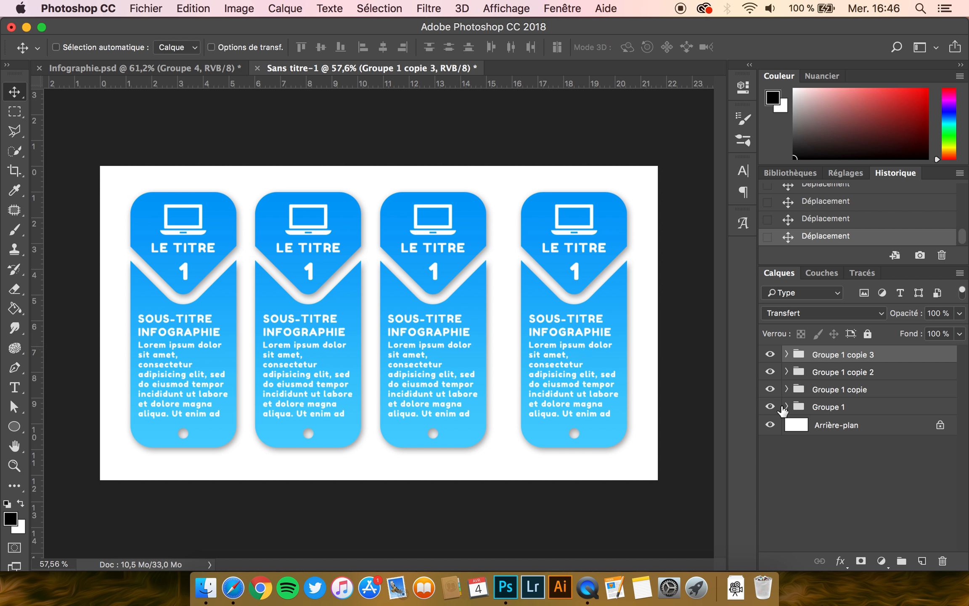
left_click(840, 408, "shift")
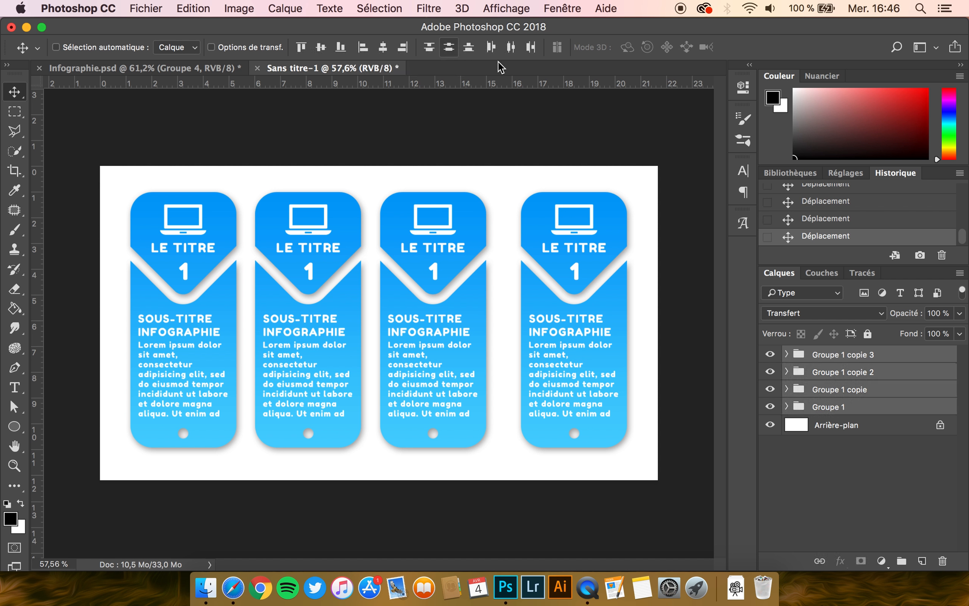
left_click(511, 47)
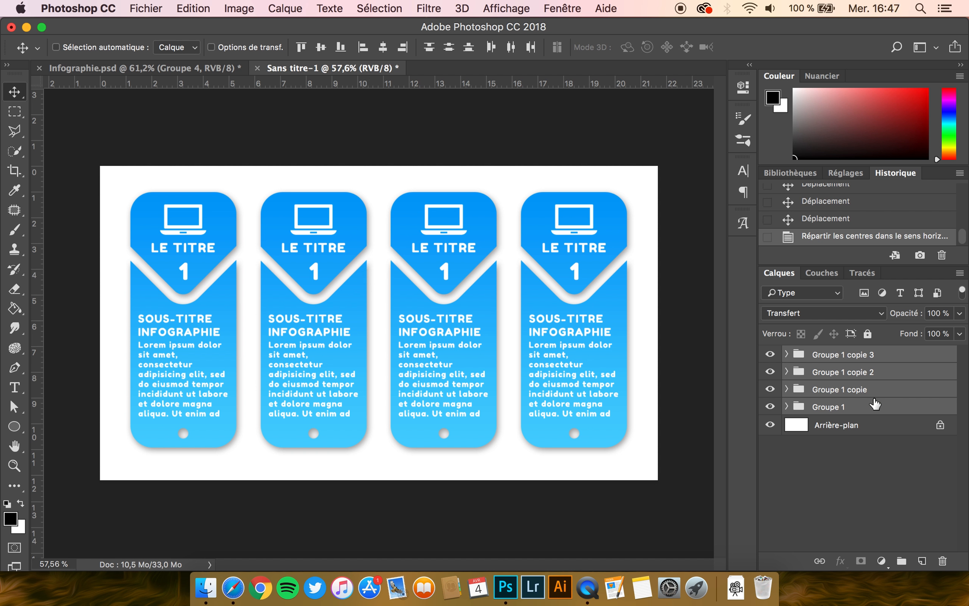
- Move the four panel groups together slightly downward to balance the top and bottom margins of the canvas
left_click_drag(434, 274, 493, 337)
left_click_drag(522, 410, 461, 349)
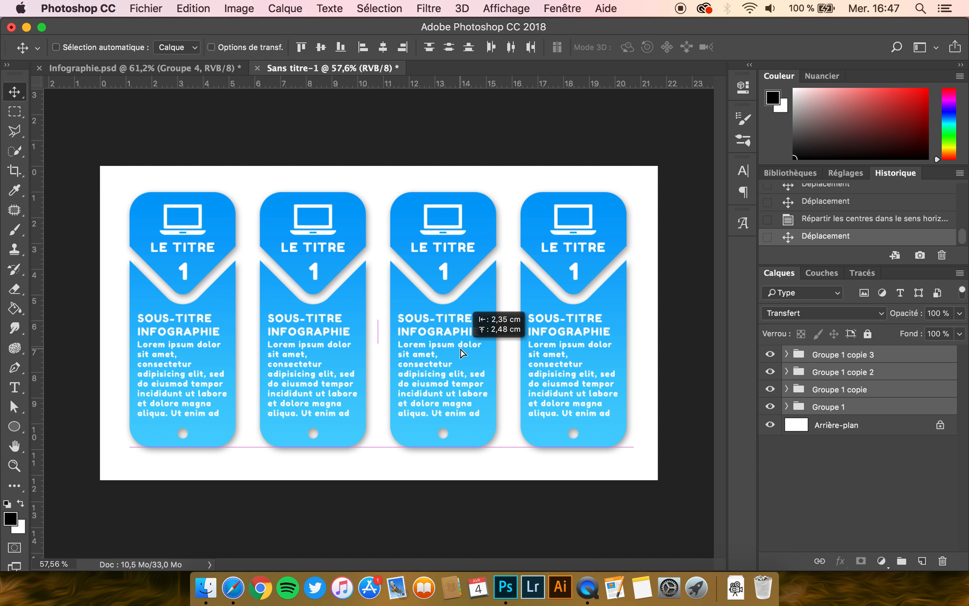
left_click_drag(462, 355, 462, 358)
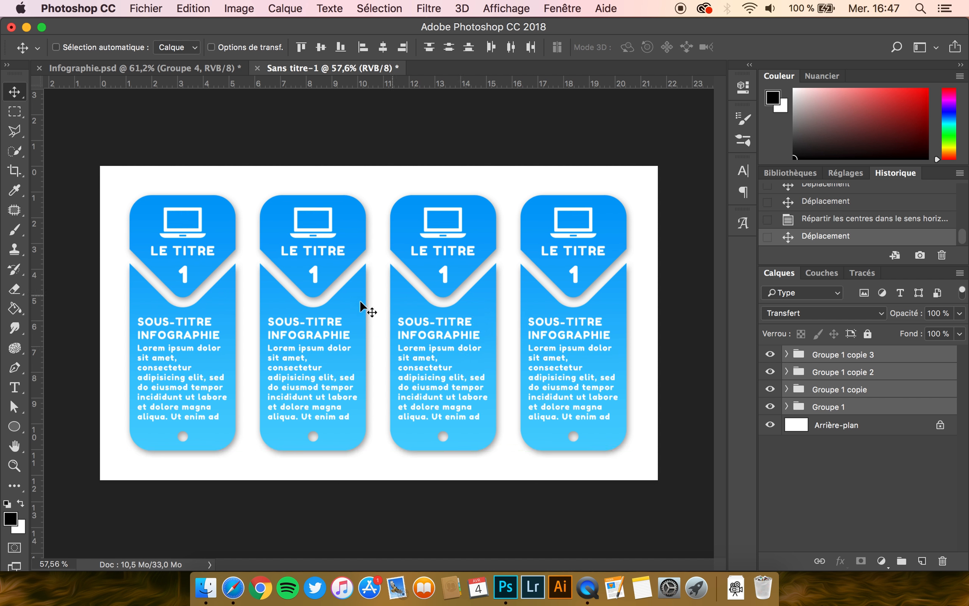
- Change the number on the second panel to 2
scroll(300, 288, "up", 1)
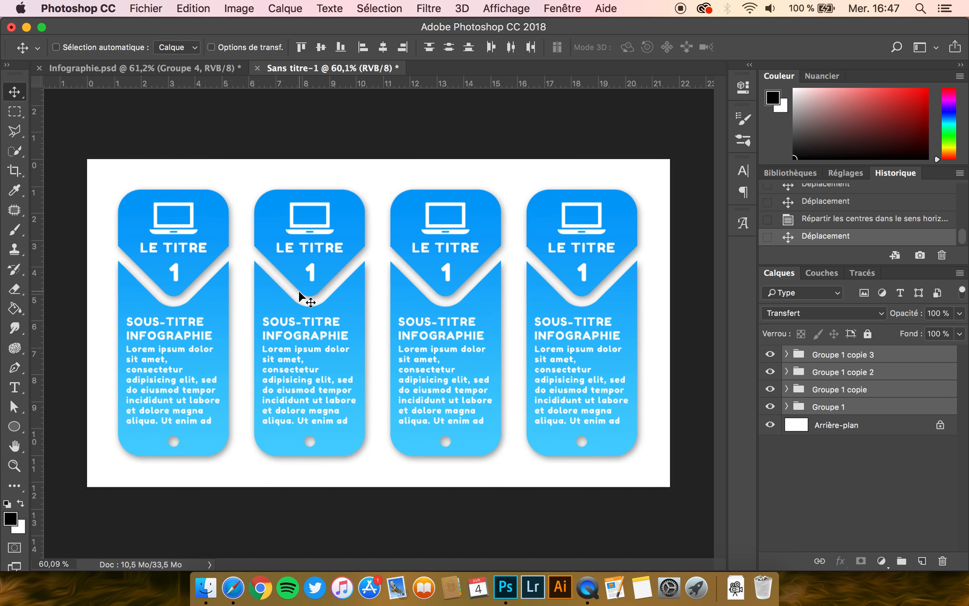
key("t")
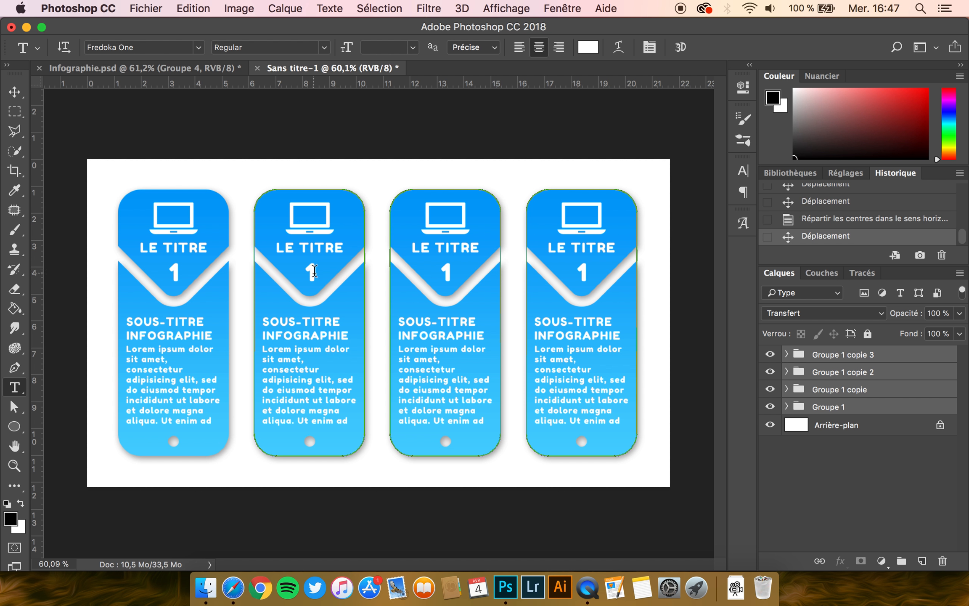
double_click(315, 271)
type("2")
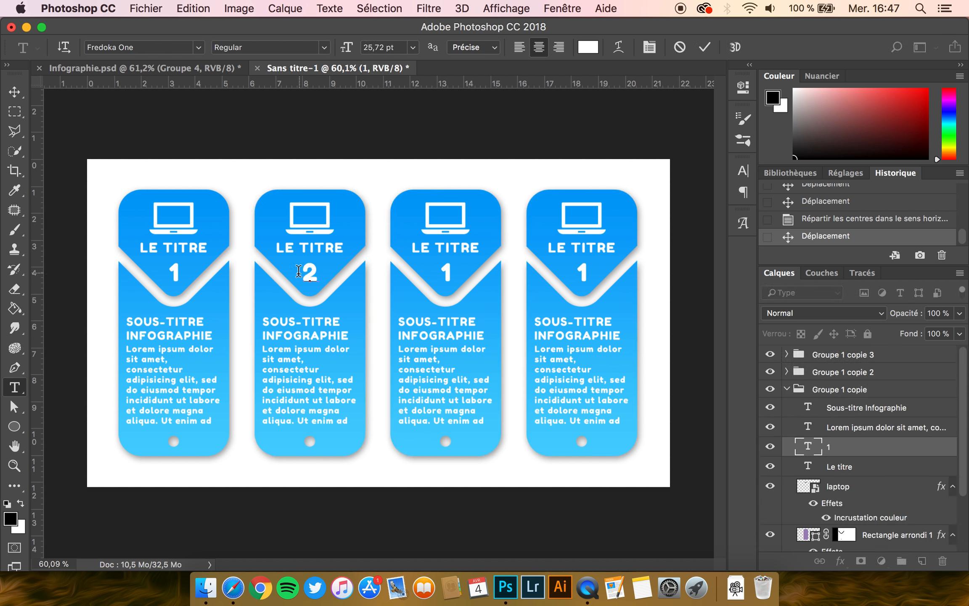
key("super+Return")
key("v")
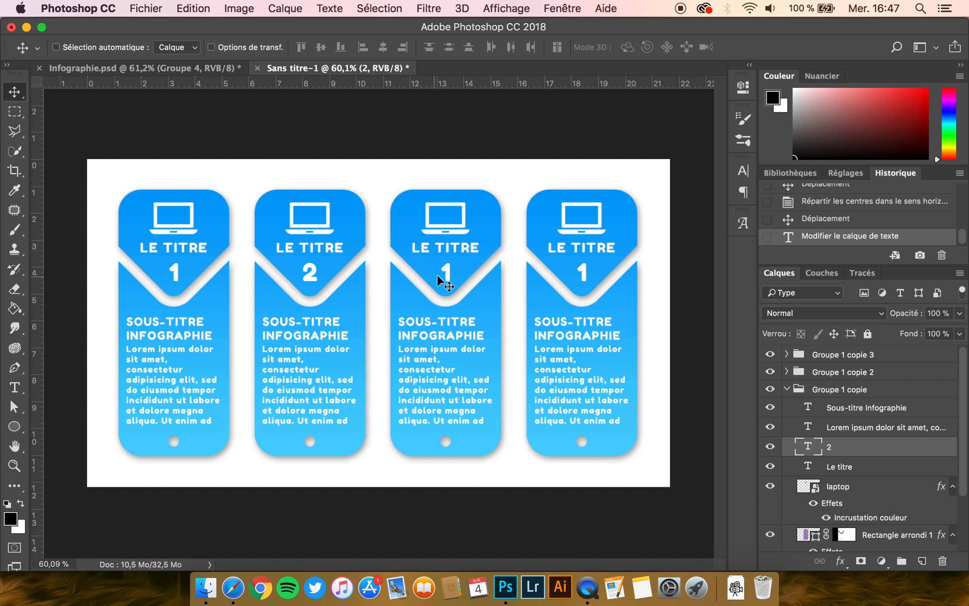
- Change the number on the third panel to 3
key("t")
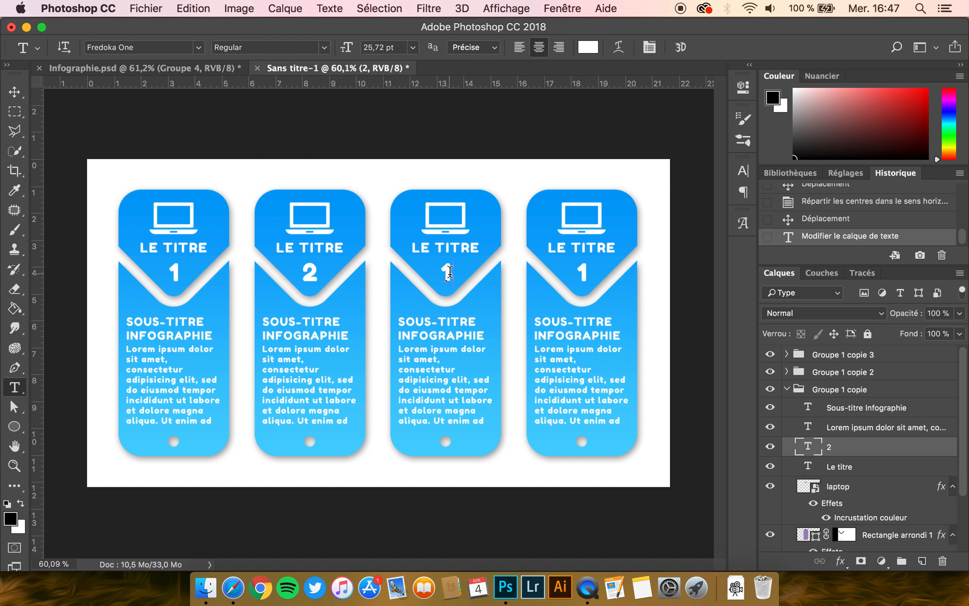
double_click(447, 272)
key("Right")
key("BackSpace")
type("3")
key("super+Return")
key("v")
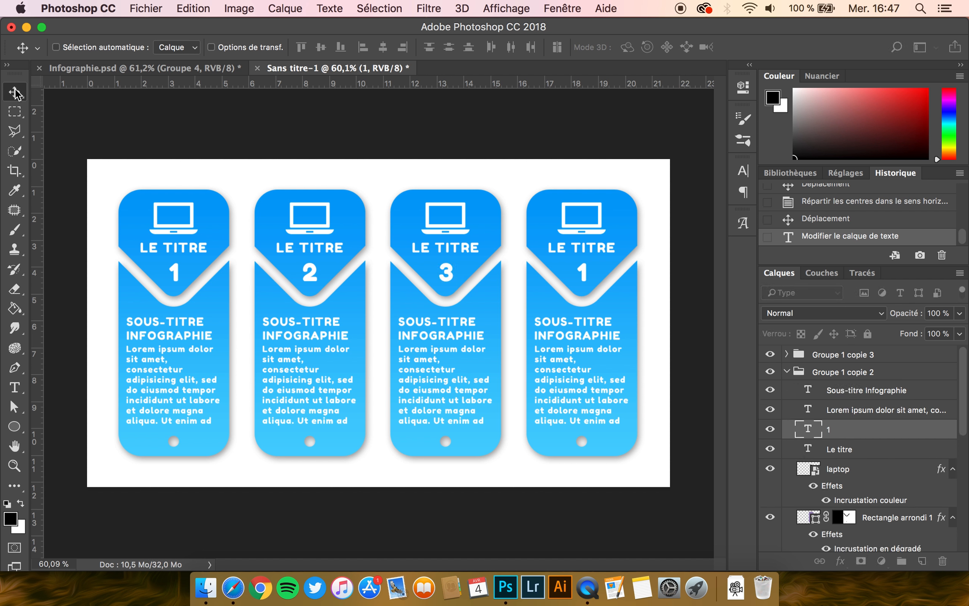
- Change the gradient overlay of the second panel's rounded rectangle to the red gradient preset
left_click(787, 372)
scroll(839, 441, "down", 3)
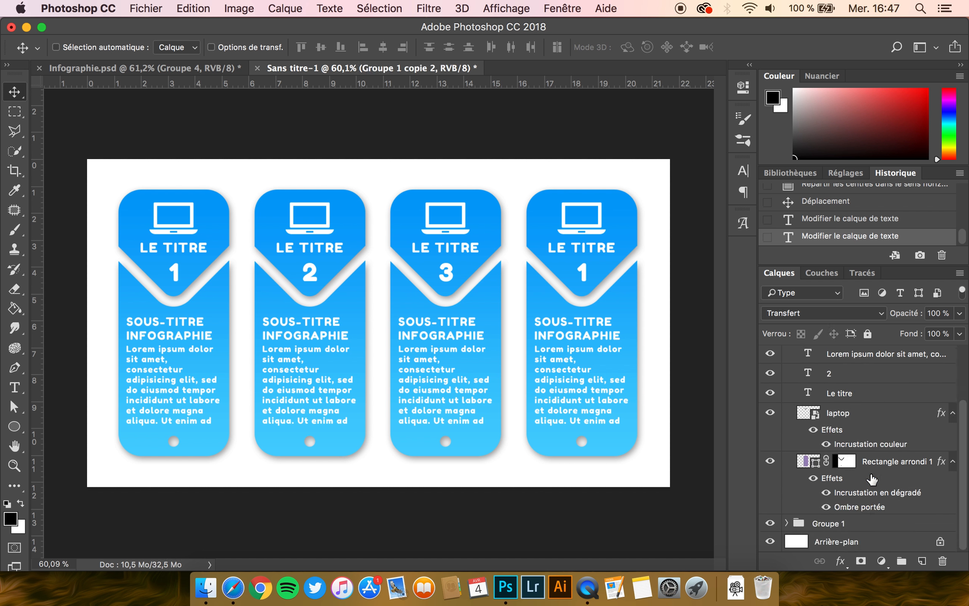
left_click(898, 461)
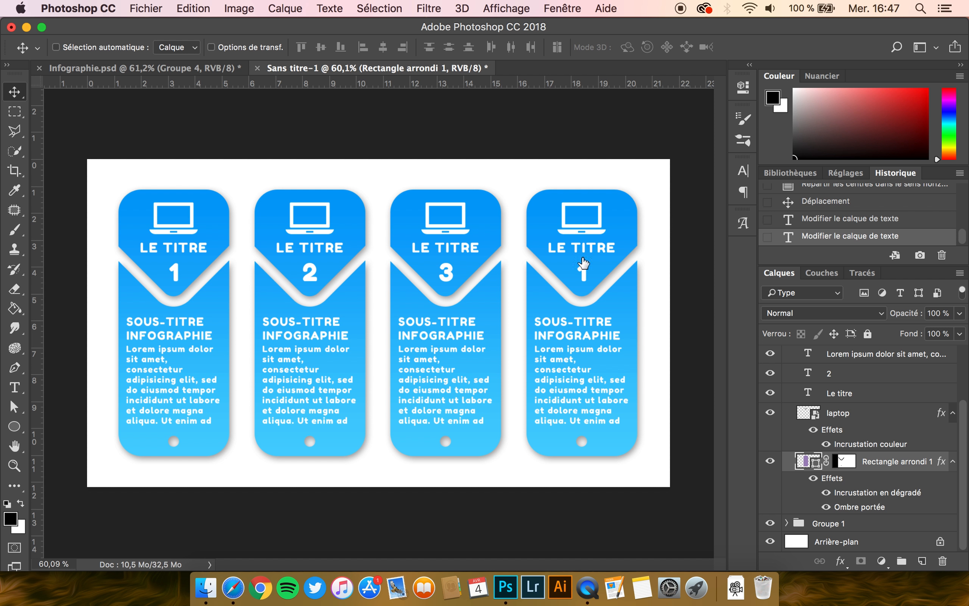
double_click(879, 493)
left_click(658, 182)
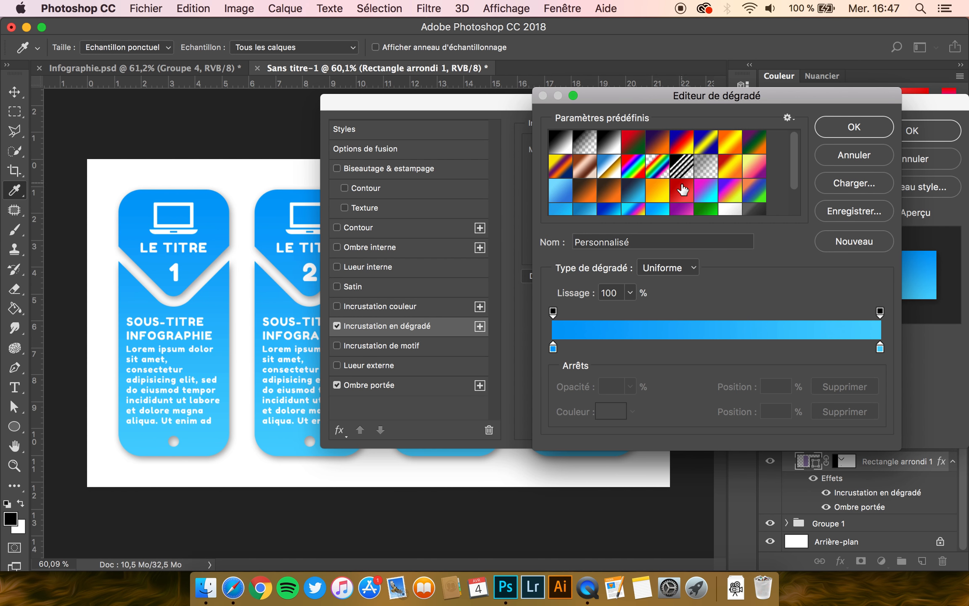
left_click(683, 190)
left_click(873, 126)
left_click(937, 134)
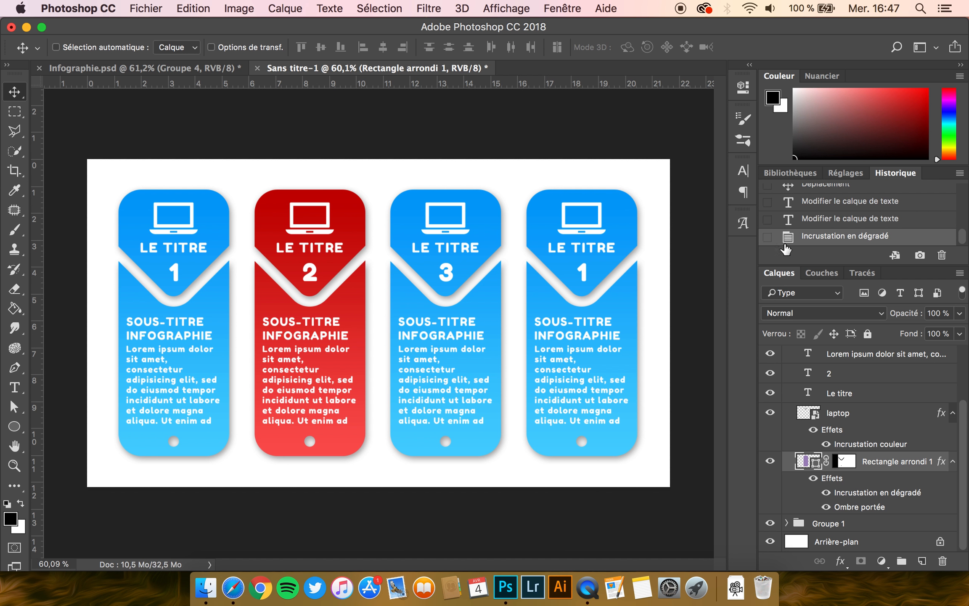
- Open the stack of downloaded files that holds the SVG icons
left_click(736, 588)
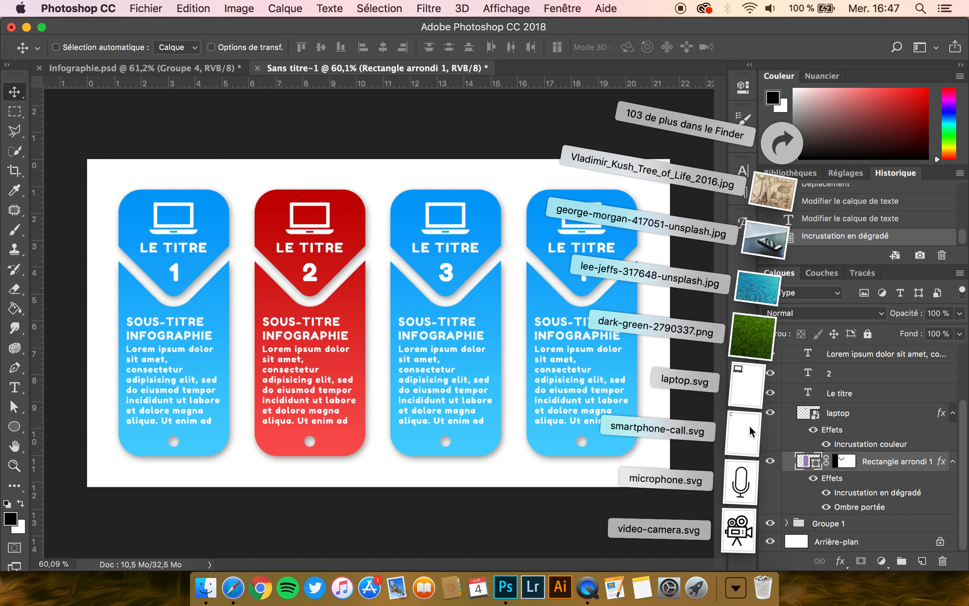